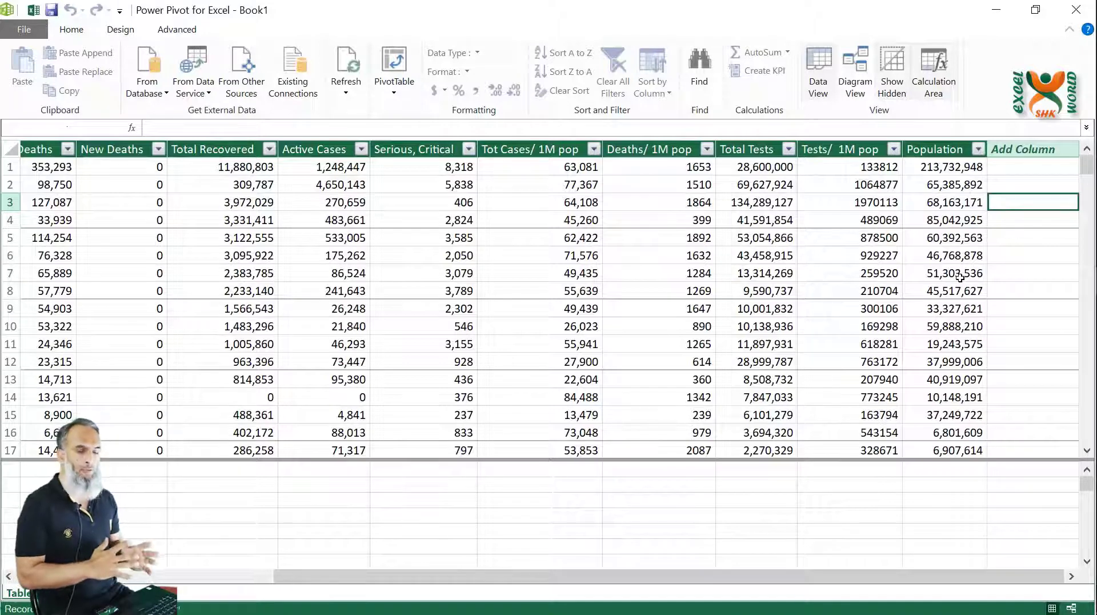
Add a new calculated column named RisktoPop after the Population column
{"action": "double_click", "coordinate": [1018, 149]}
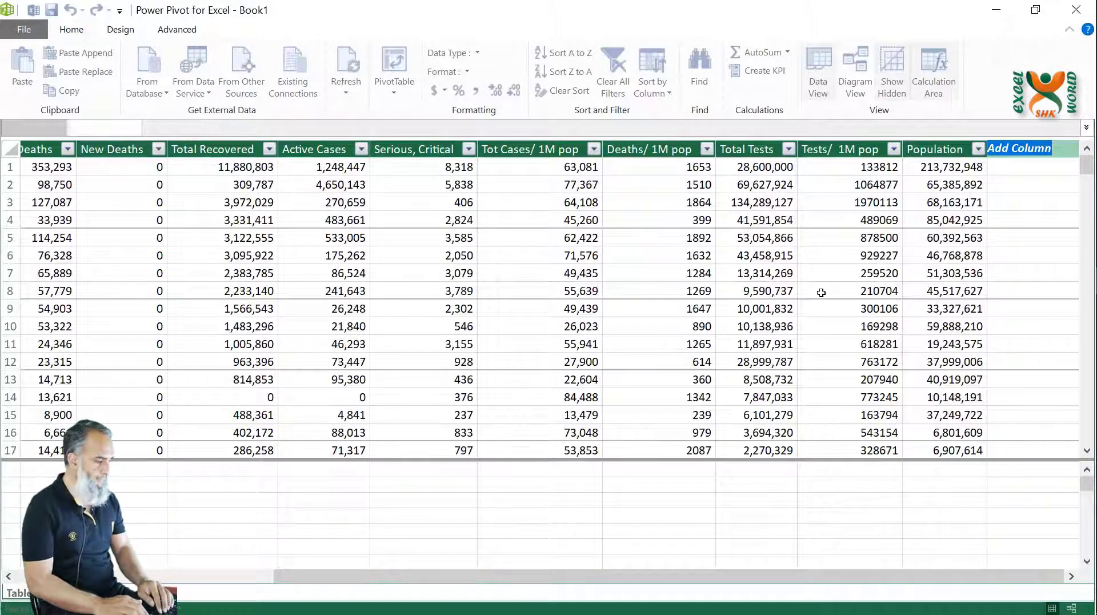
{"action": "type", "text": "R"}
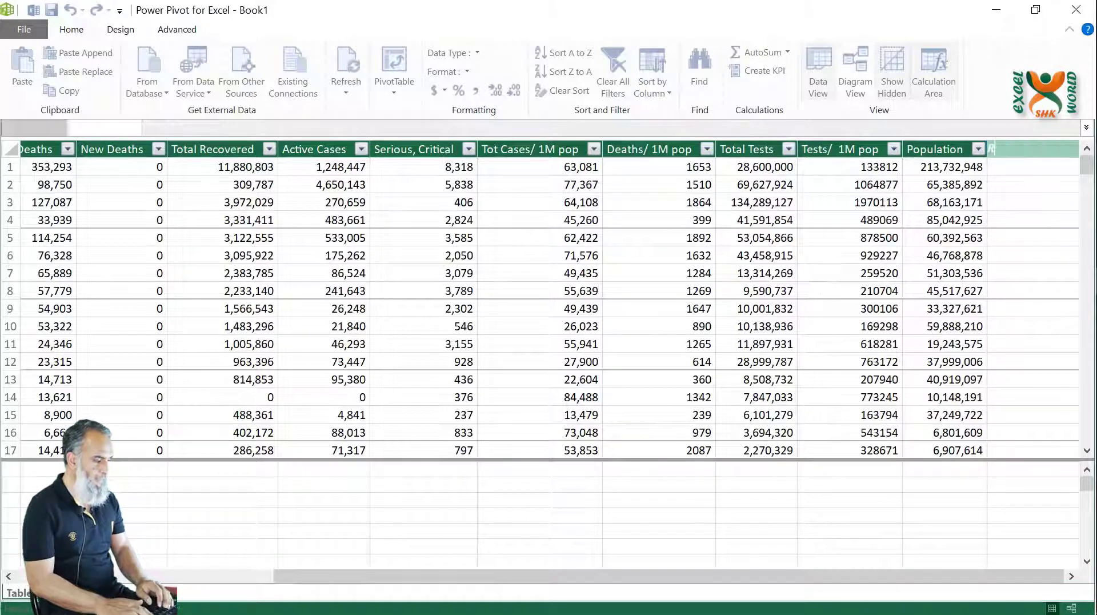
{"action": "type", "text": "isktoP"}
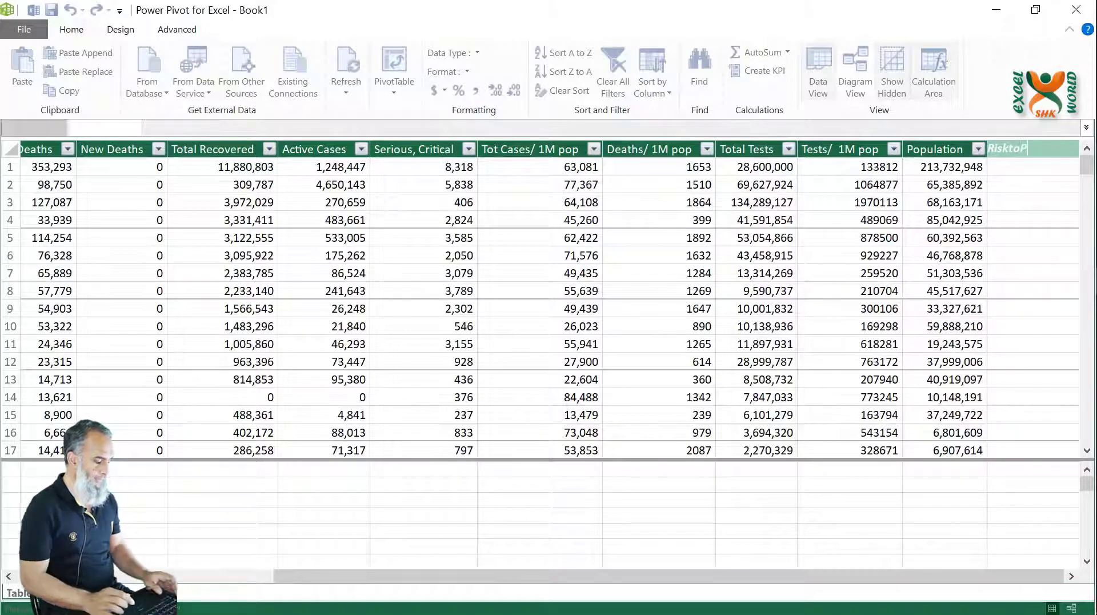
{"action": "type", "text": "op"}
{"action": "key", "text": "Return"}
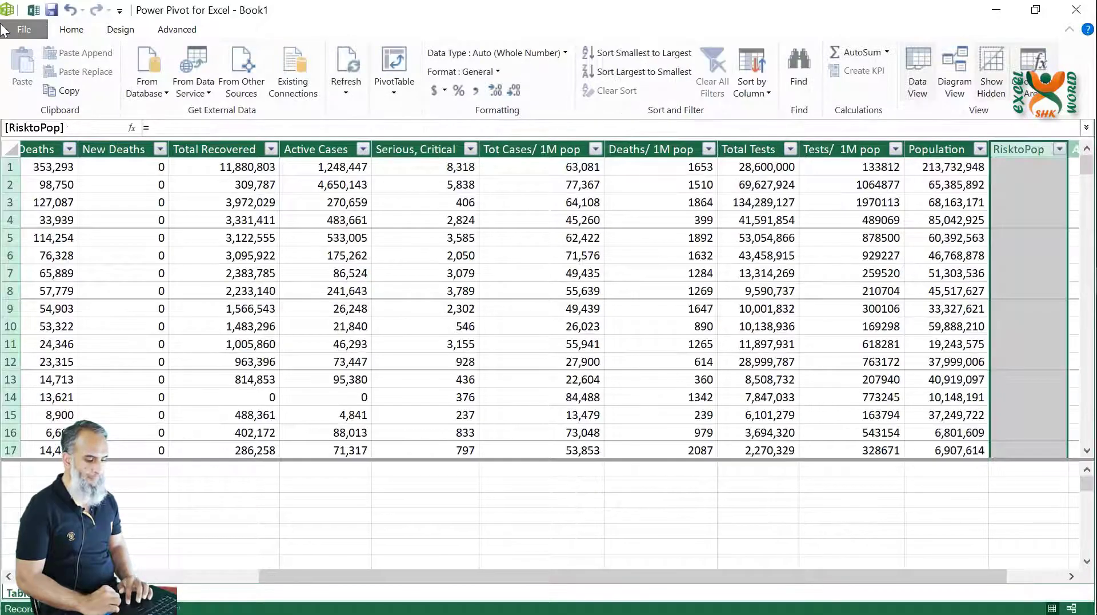
Begin the RisktoPop formula with an IF returning "High Risk" when 'Table 0'[Tot Cases/ 1M pop] is greater than 100000
{"action": "type", "text": "=i"}
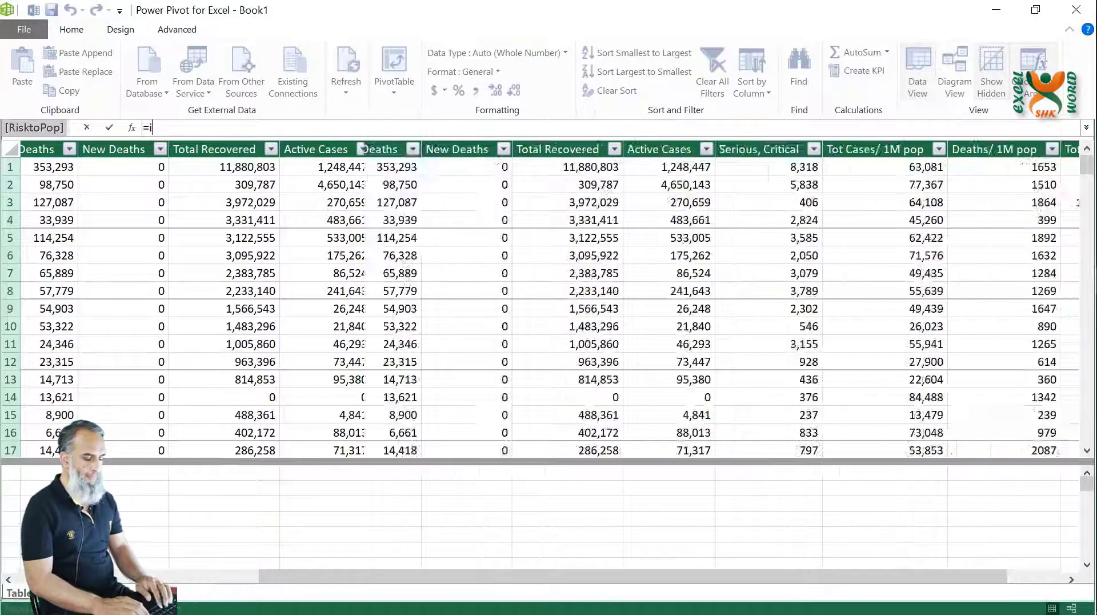
{"action": "type", "text": "f("}
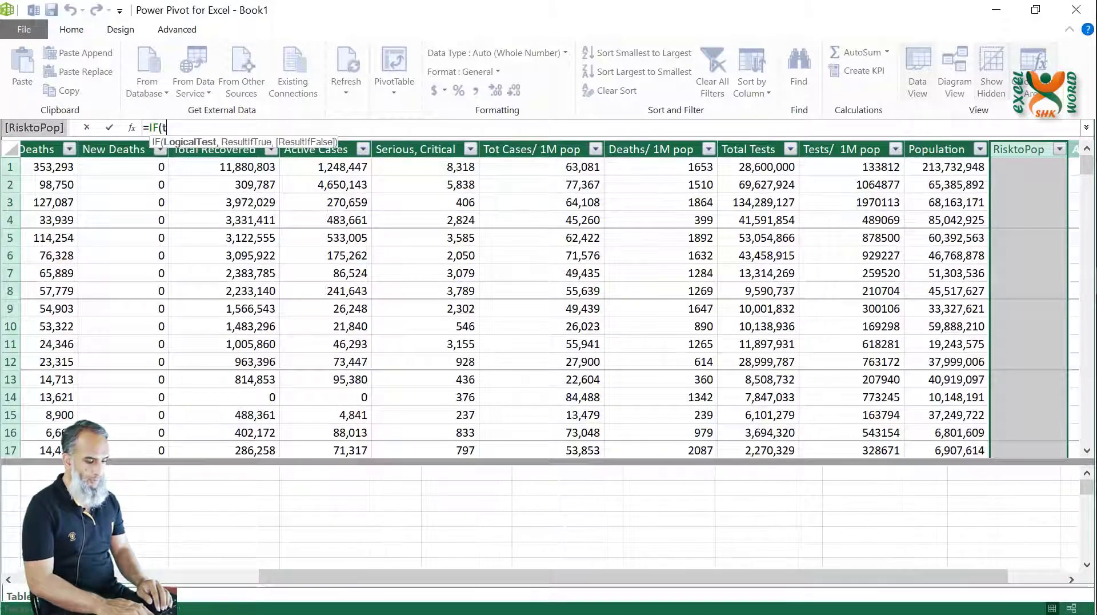
{"action": "type", "text": "tot"}
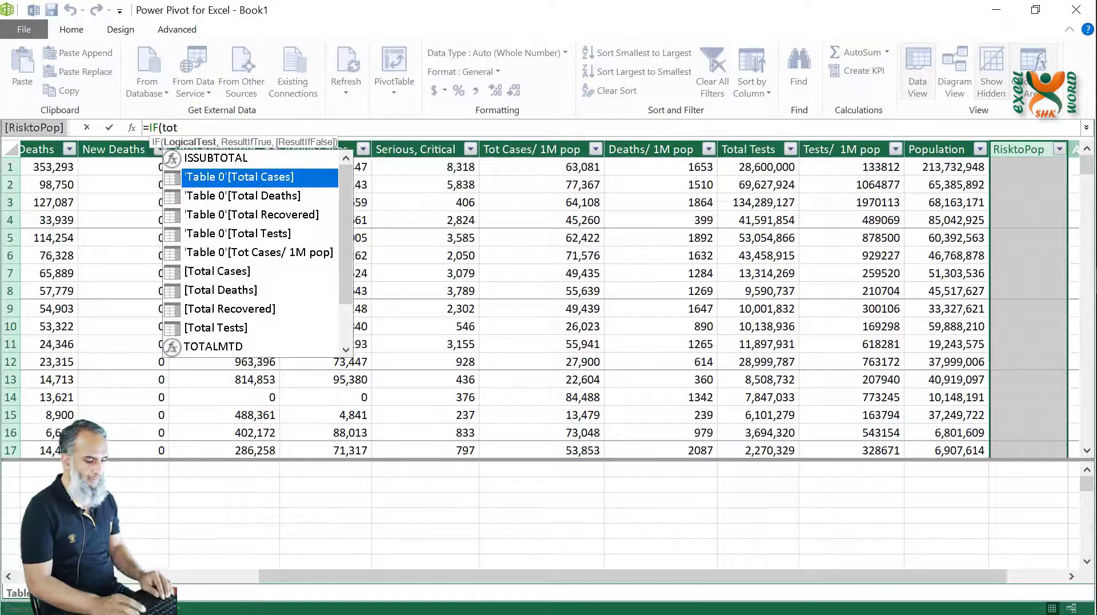
{"action": "key", "text": "Down"}
{"action": "key", "text": "Down"}
{"action": "key", "text": "Down"}
{"action": "key", "text": "Down"}
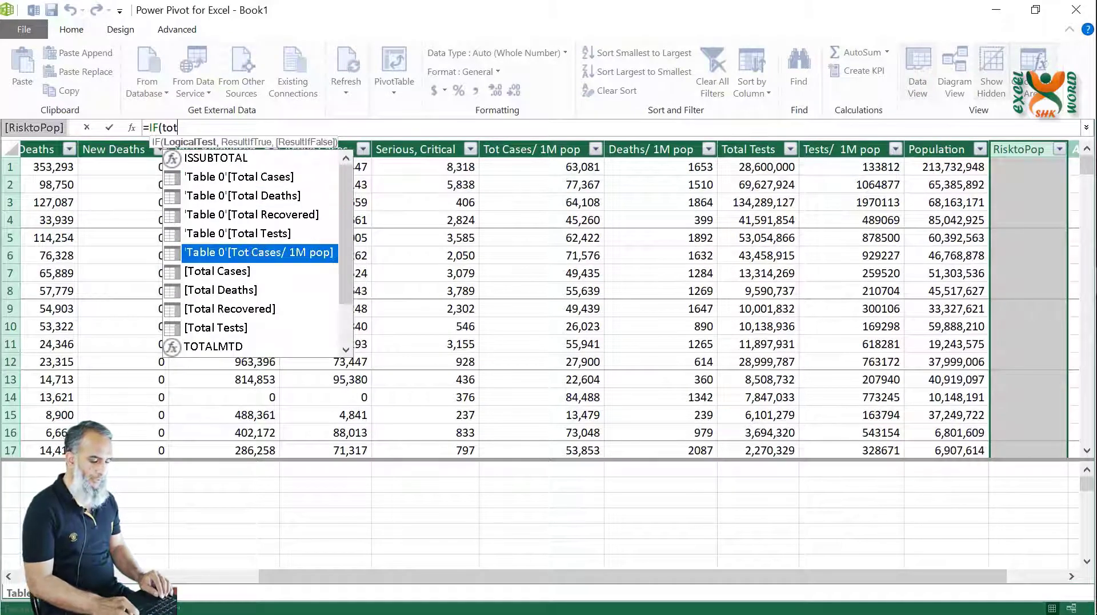
{"action": "key", "text": "Tab"}
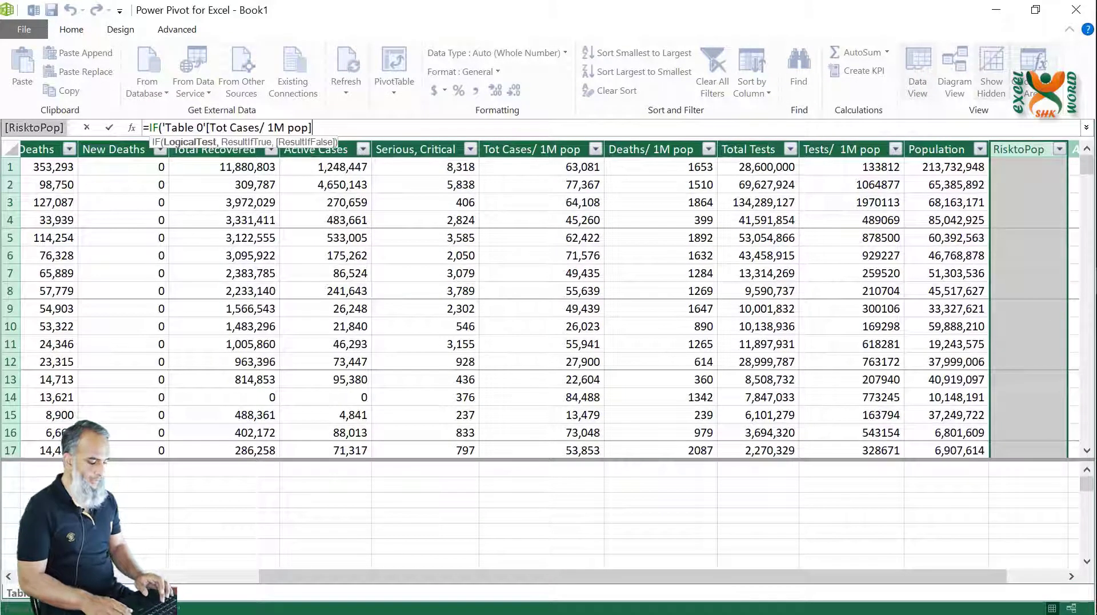
{"action": "type", "text": ">100"}
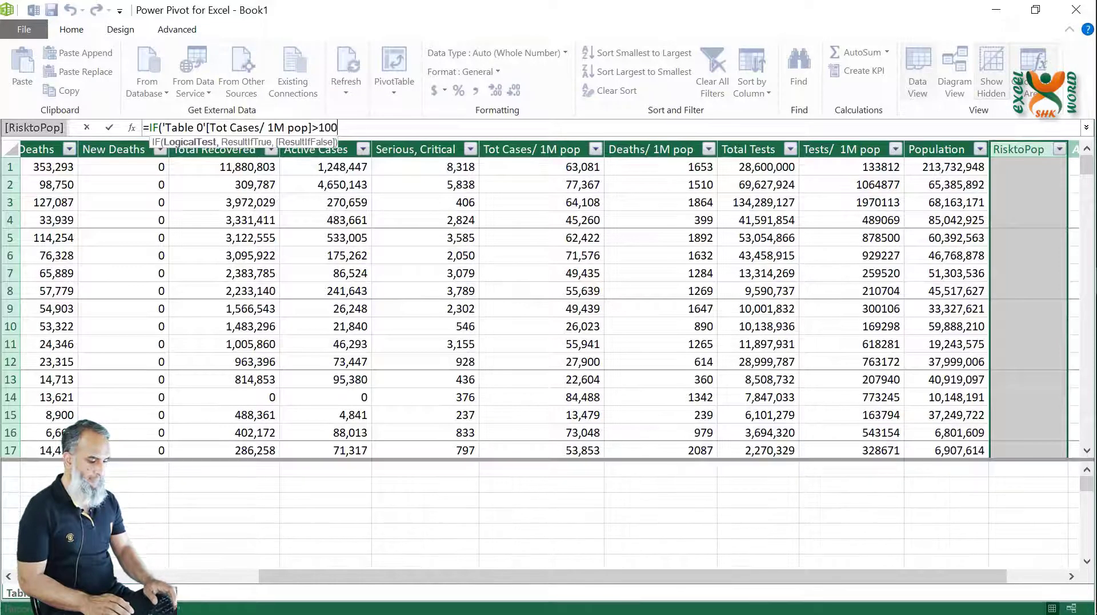
{"action": "type", "text": "000 "}
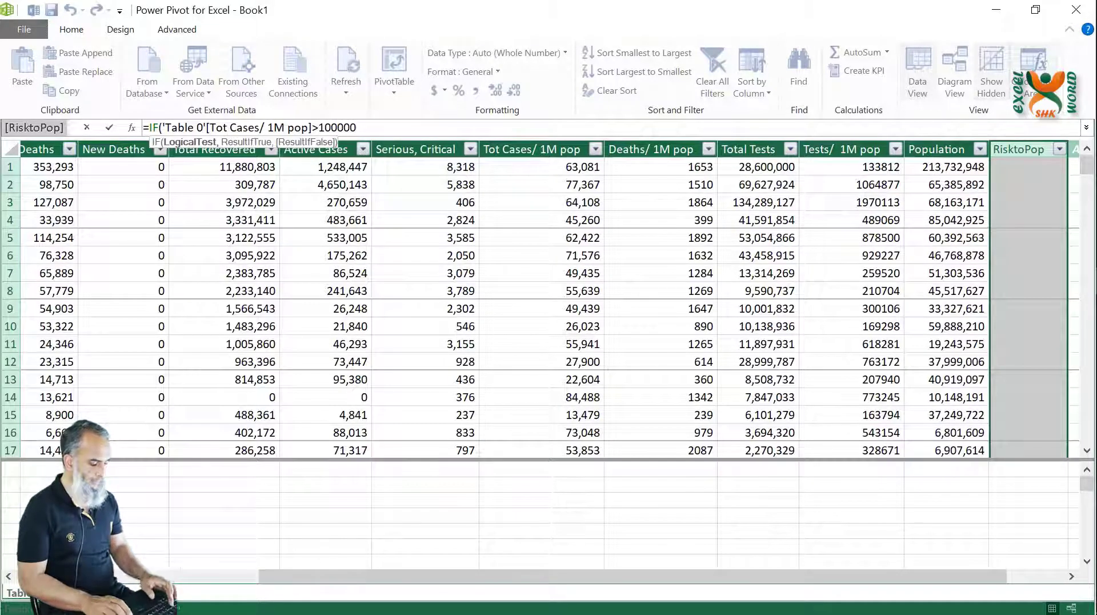
{"action": "type", "text": ",\"Hig"}
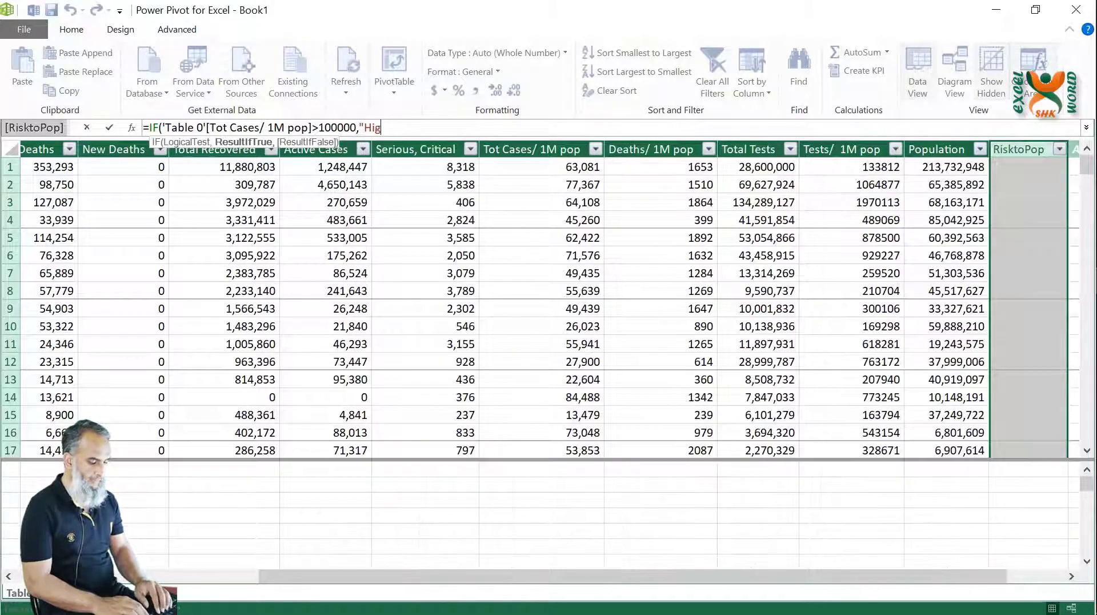
{"action": "type", "text": "h Risk"}
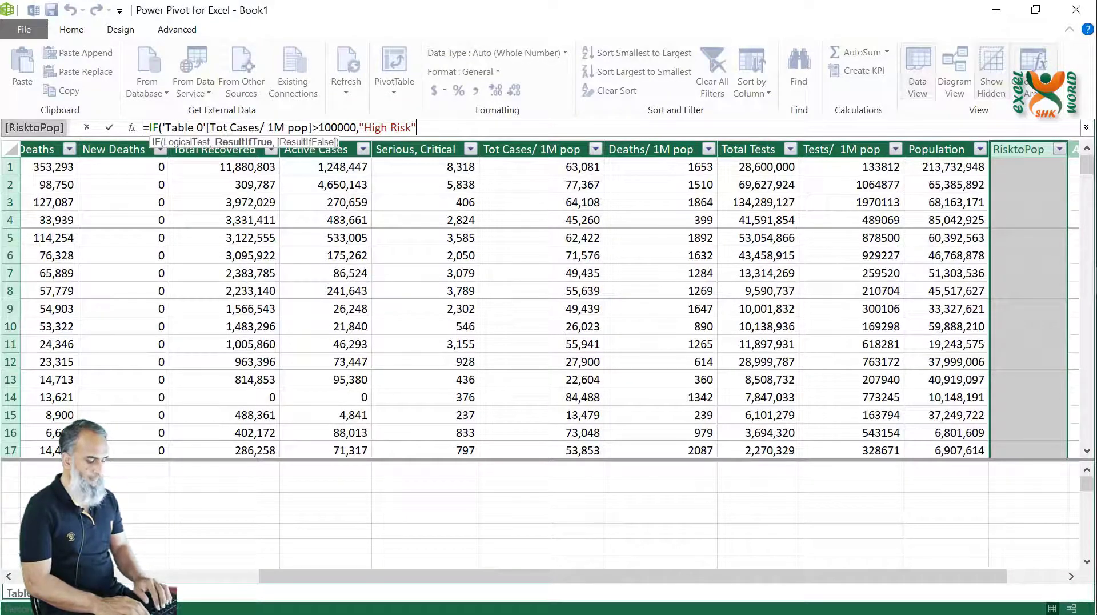
Nest a second IF as the false result, returning "Medium Risk" when 'Table 0'[Tot Cases/ 1M pop] is greater than 50000
{"action": "type", "text": ","}
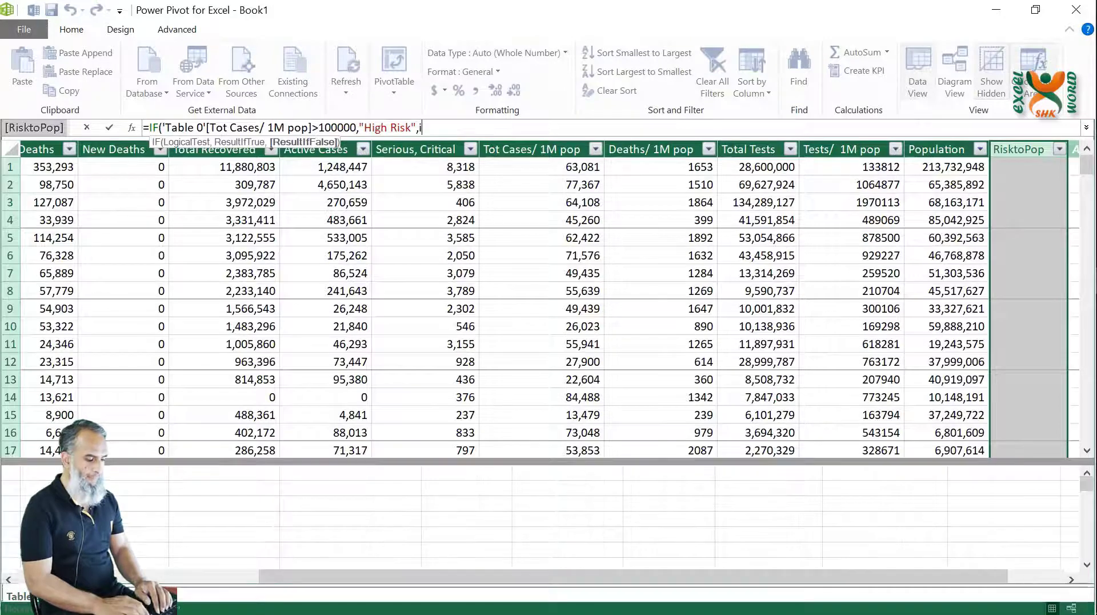
{"action": "type", "text": "IF("}
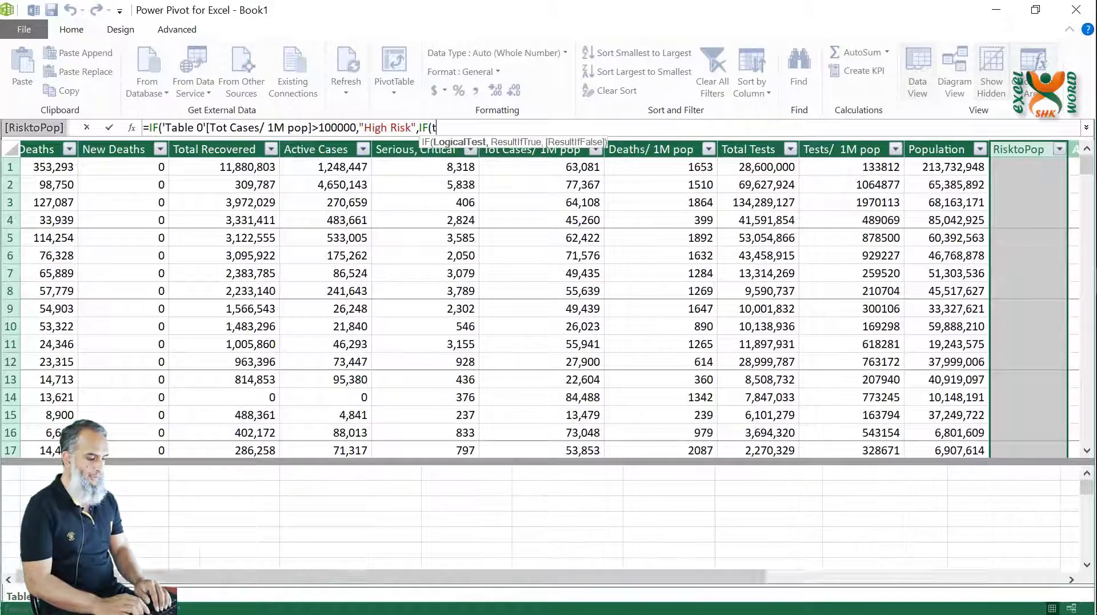
{"action": "type", "text": "tot"}
{"action": "key", "text": "Down"}
{"action": "key", "text": "Down"}
{"action": "key", "text": "Down"}
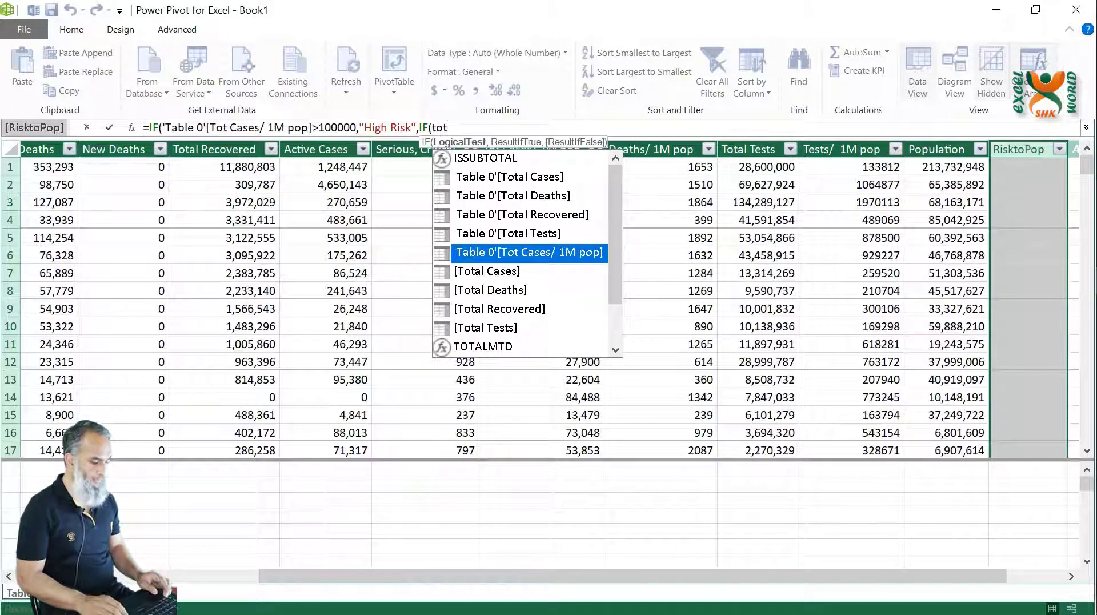
{"action": "key", "text": "Tab"}
{"action": "type", "text": ">50000"}
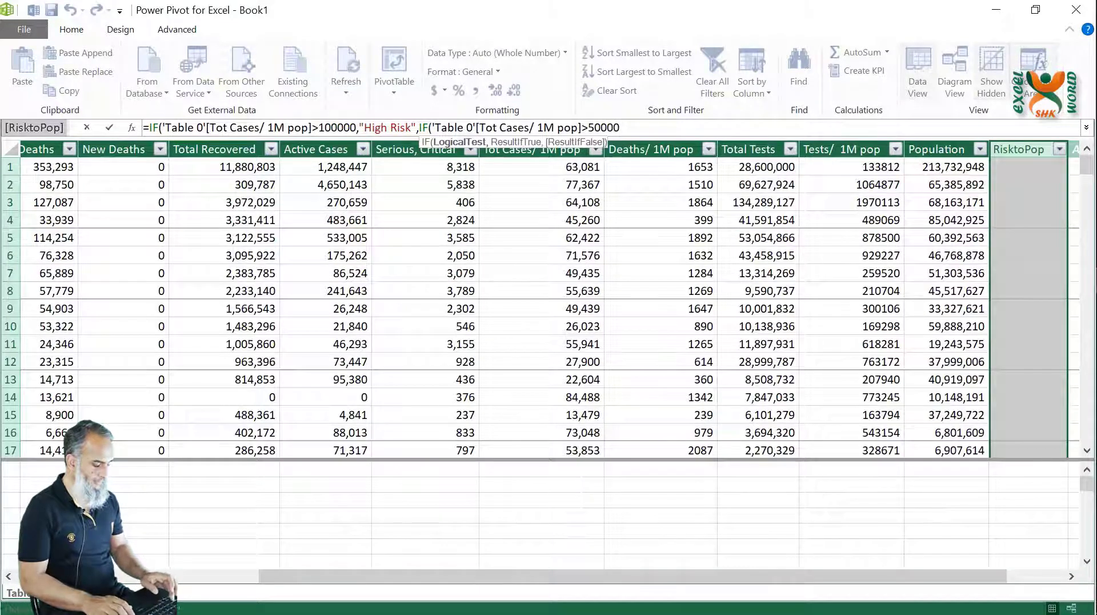
{"action": "type", "text": ",\""}
{"action": "type", "text": "Me"}
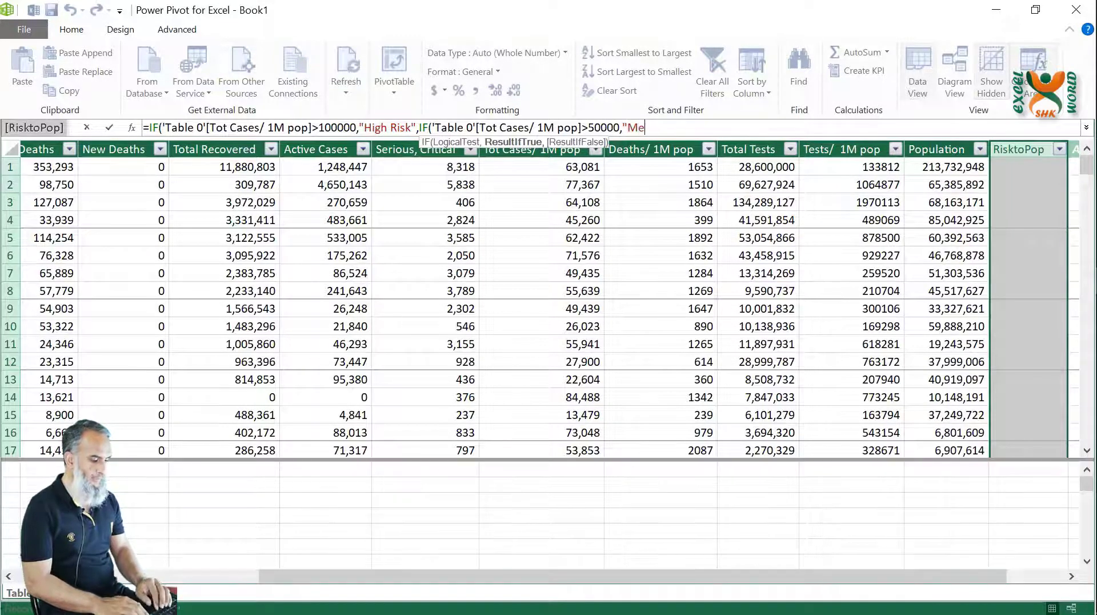
{"action": "type", "text": "dium Ris"}
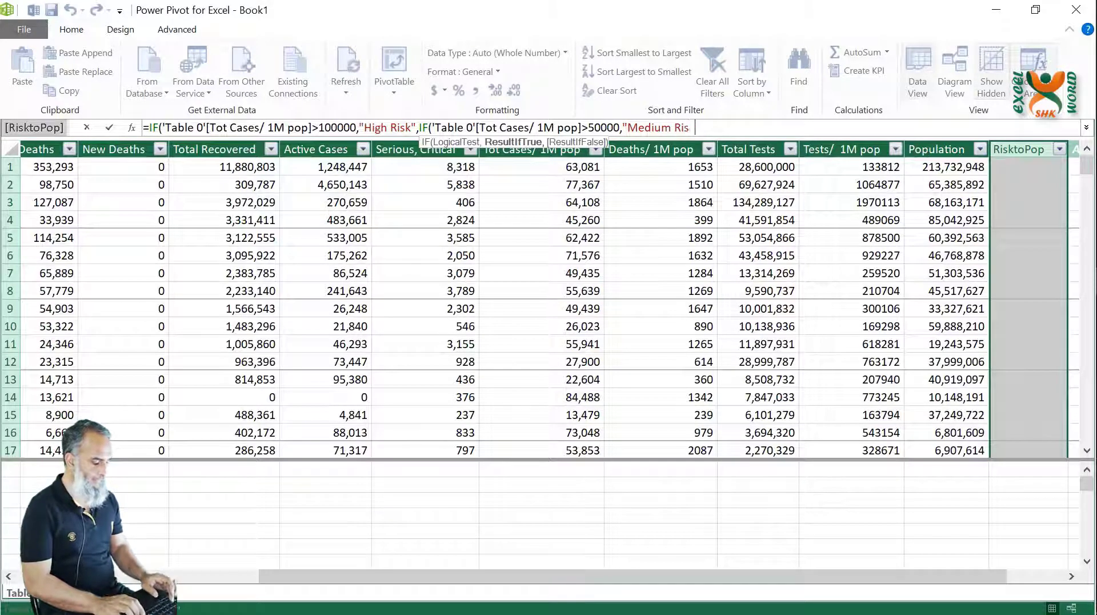
{"action": "type", "text": "k\","}
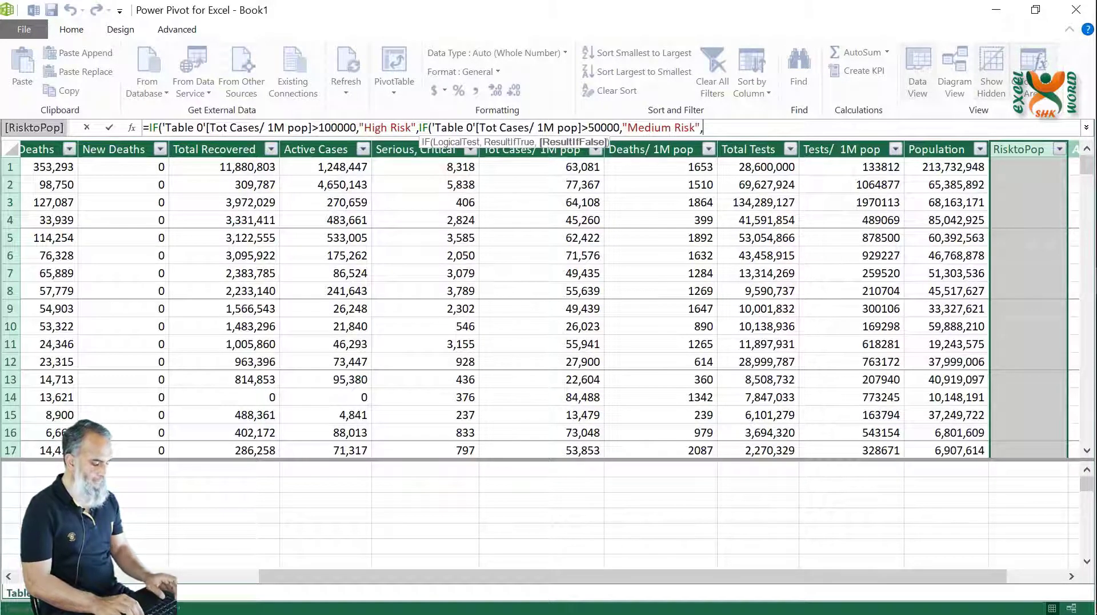
Give the nested IF "Low Risk" as its false result, close both functions and commit the RisktoPop formula
{"action": "type", "text": "\"Lo"}
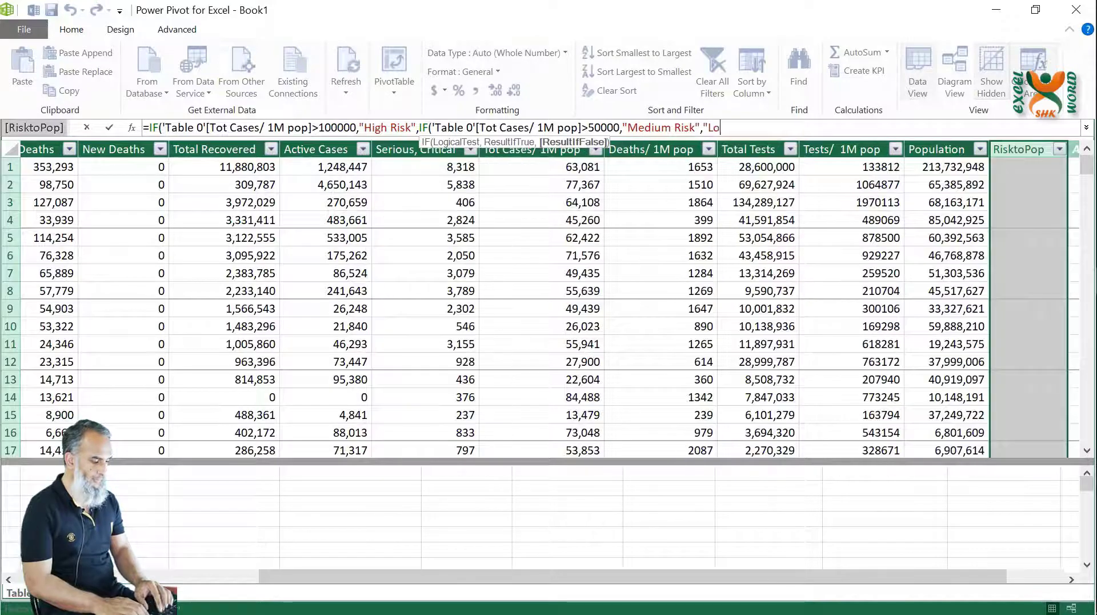
{"action": "type", "text": "w Risk\")"}
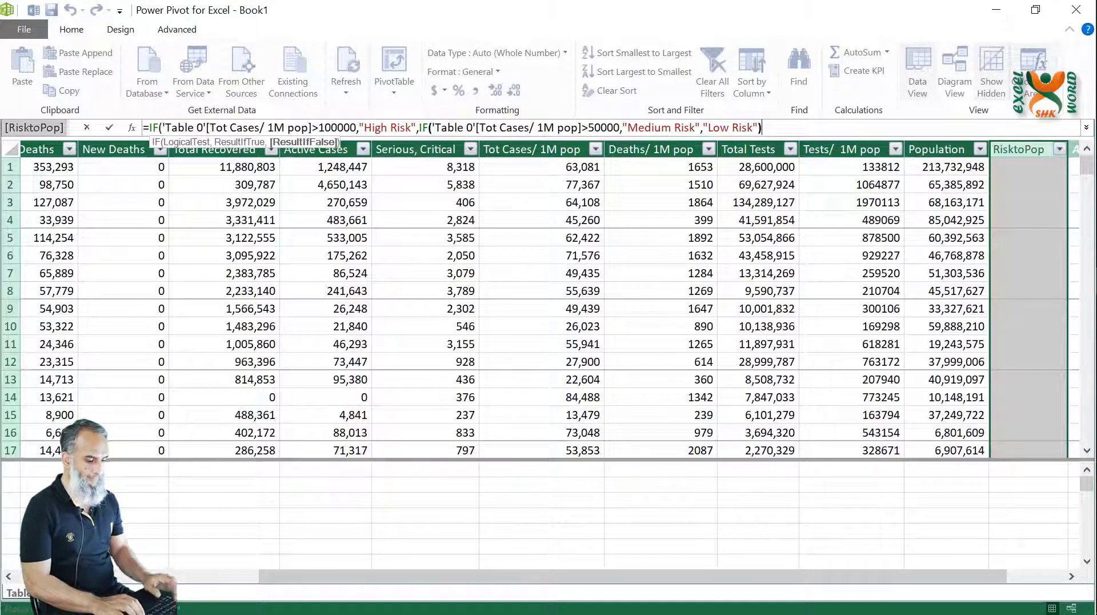
{"action": "type", "text": ")"}
{"action": "key", "text": "Return"}
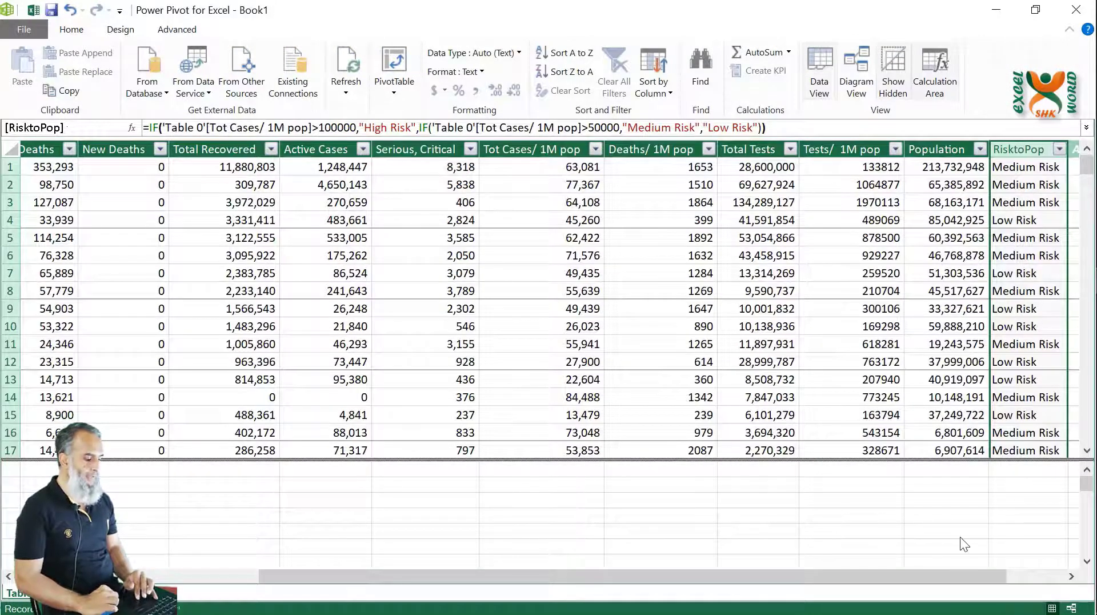
Add another calculated column named Immunity after the RisktoPop column
{"action": "left_click_drag", "start_coordinate": [947, 570], "coordinate": [1024, 571]}
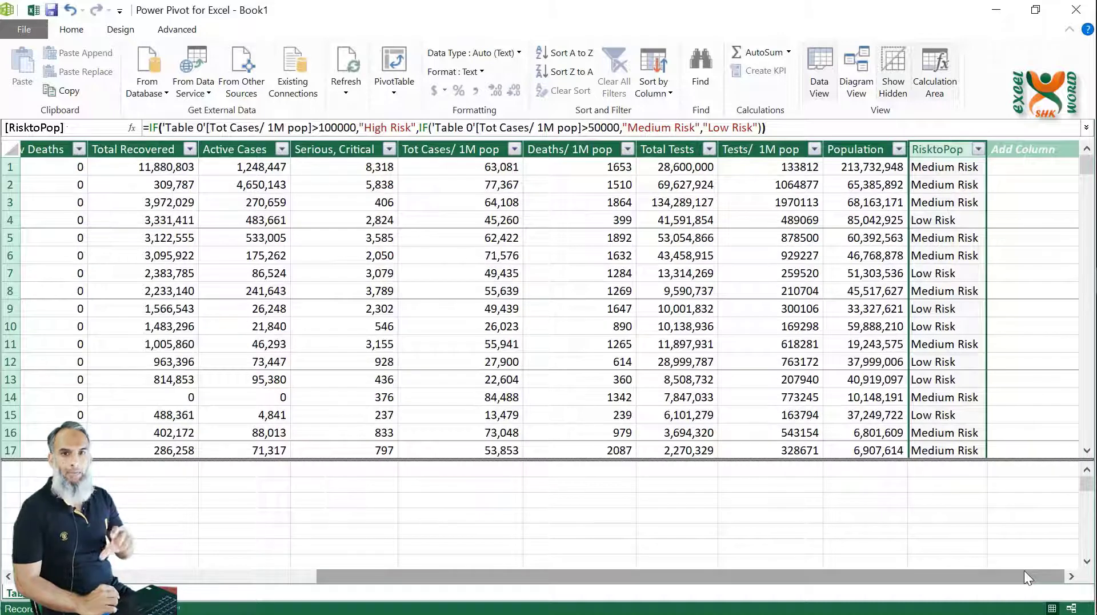
{"action": "left_click", "coordinate": [927, 257]}
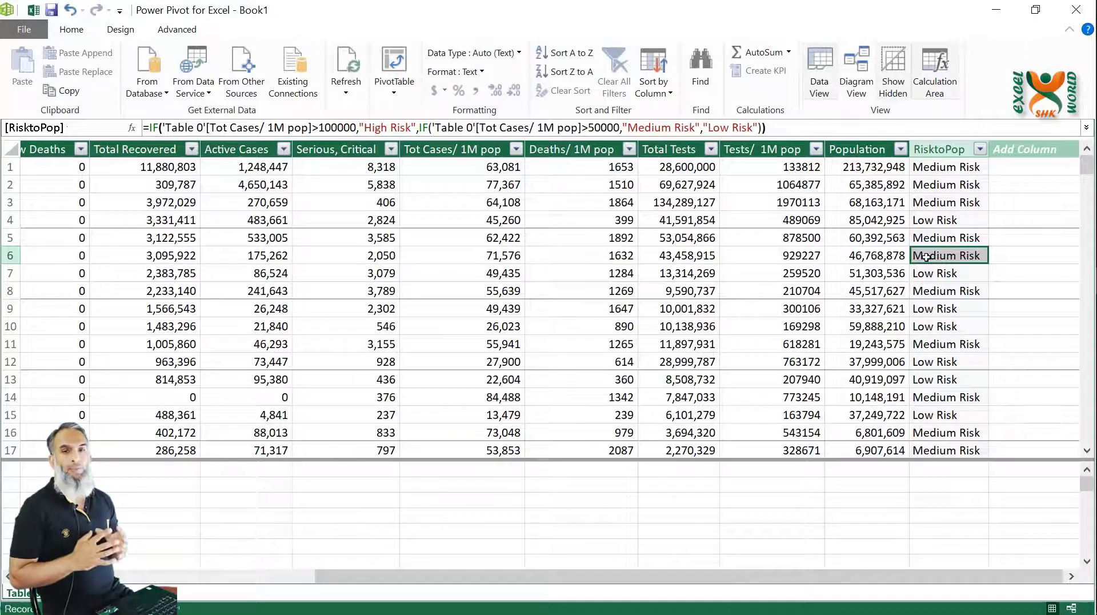
{"action": "left_click", "coordinate": [1028, 149]}
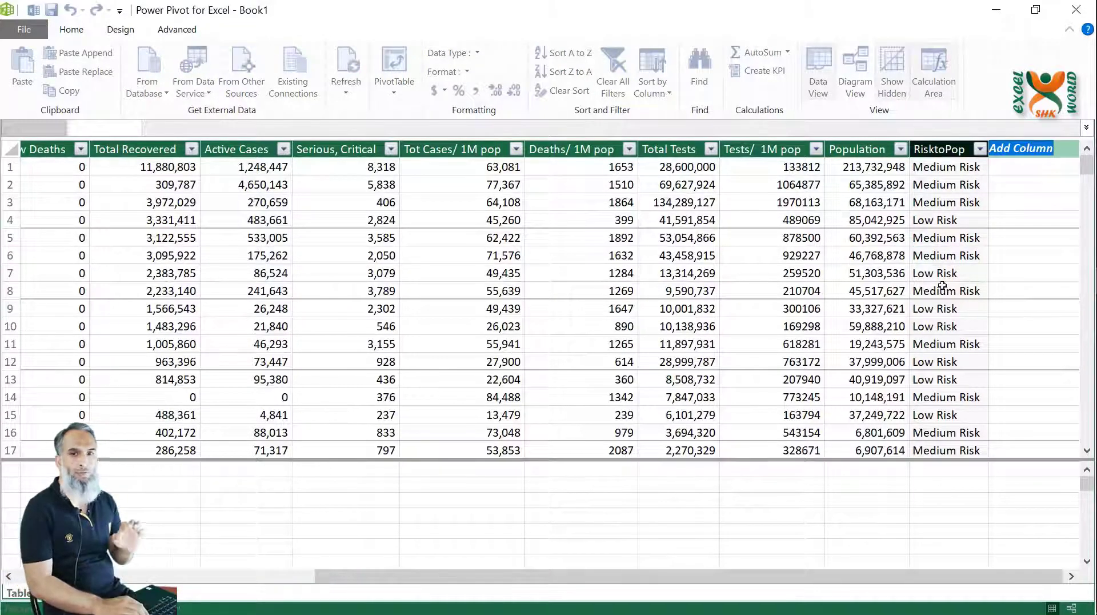
{"action": "type", "text": "Immunity"}
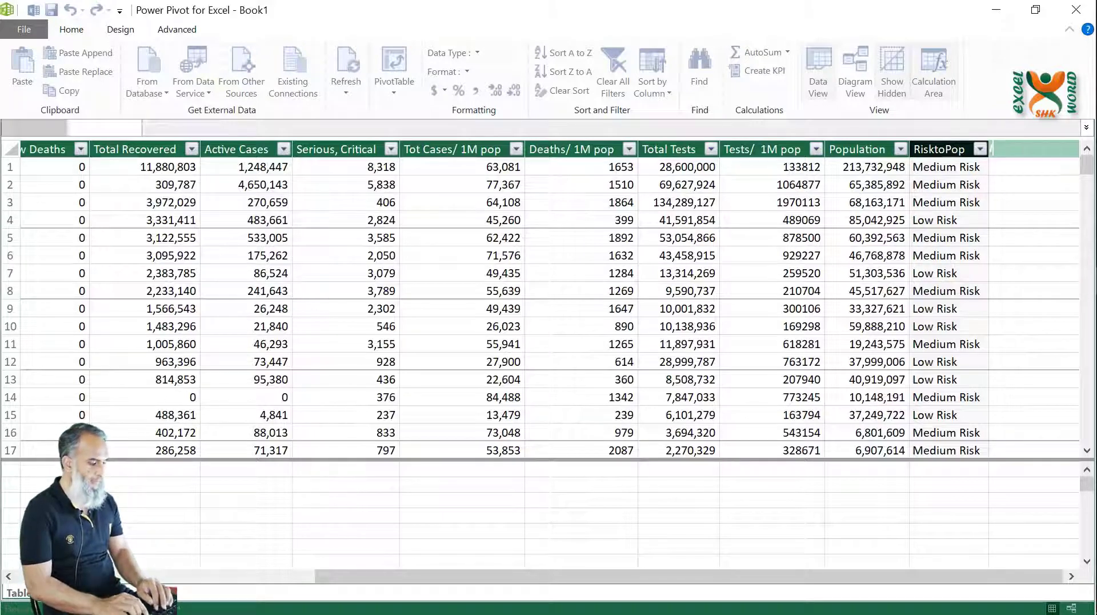
{"action": "key", "text": "Return"}
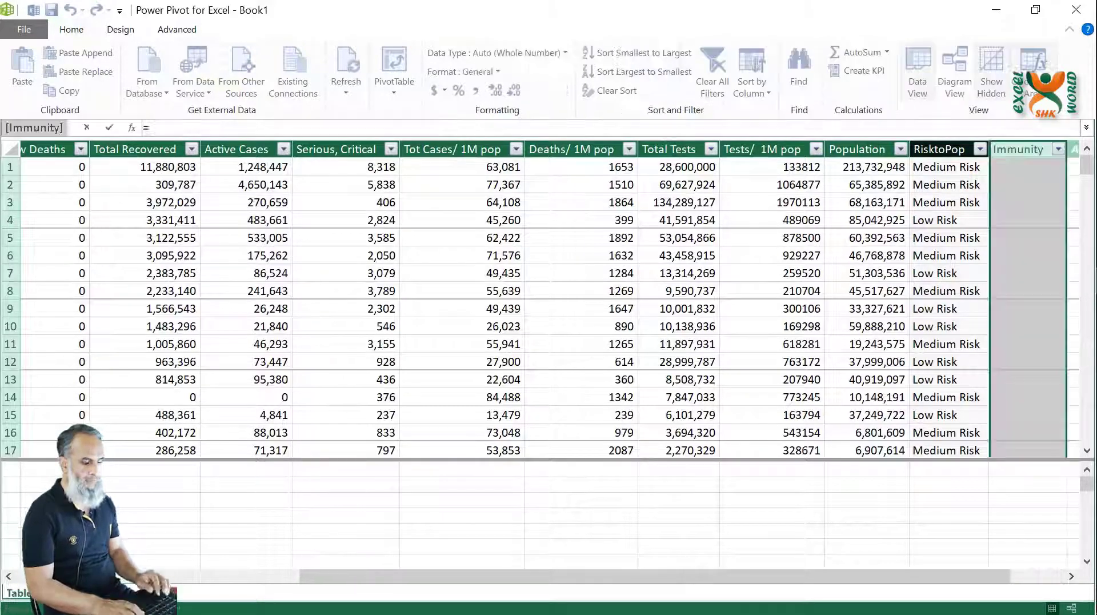
Fill the Immunity column with the formula ='Table 0'[Total Recovered]/'Table 0'[Total Cases]
{"action": "type", "text": "="}
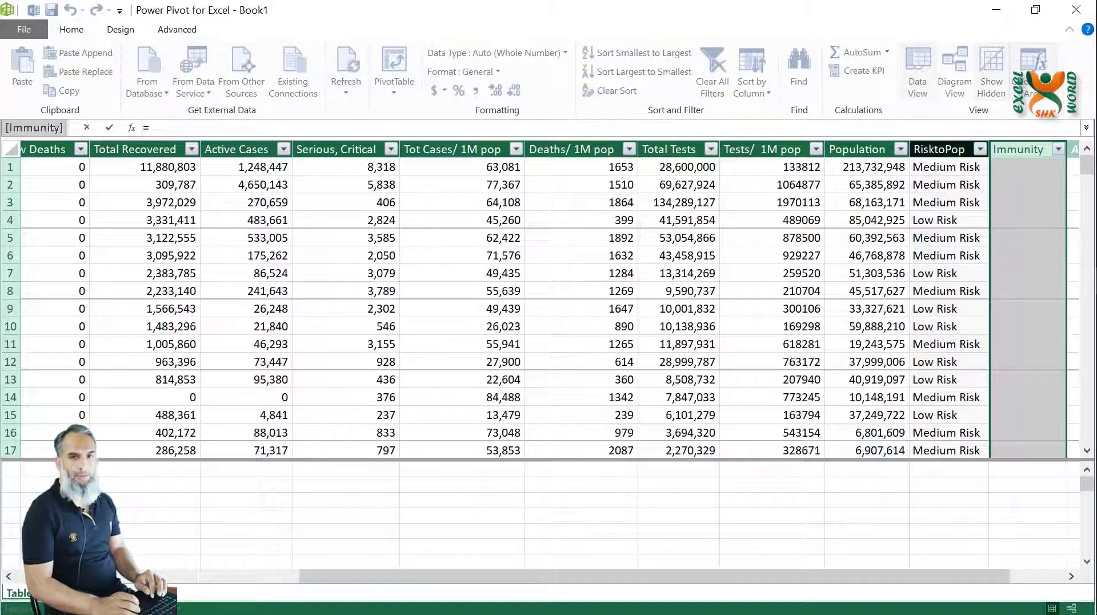
{"action": "type", "text": "t"}
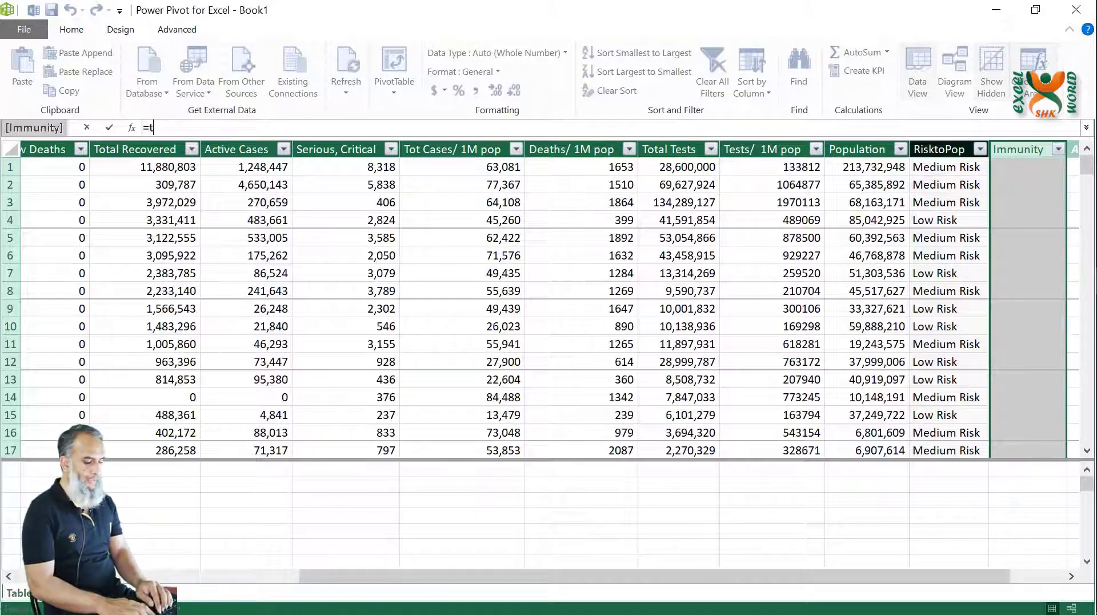
{"action": "type", "text": "otal r"}
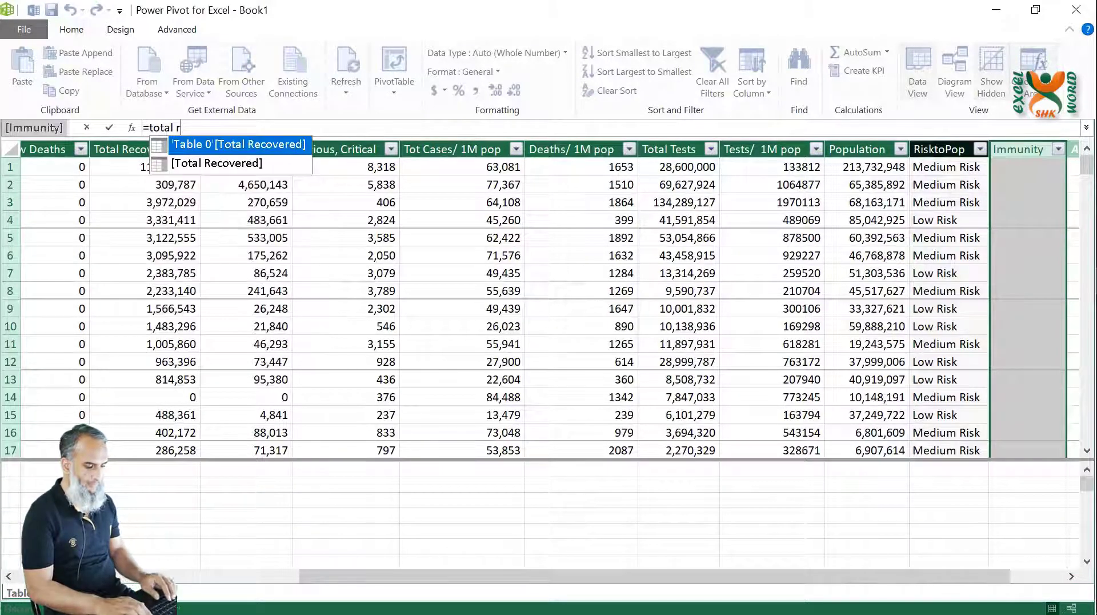
{"action": "key", "text": "Tab"}
{"action": "type", "text": "/"}
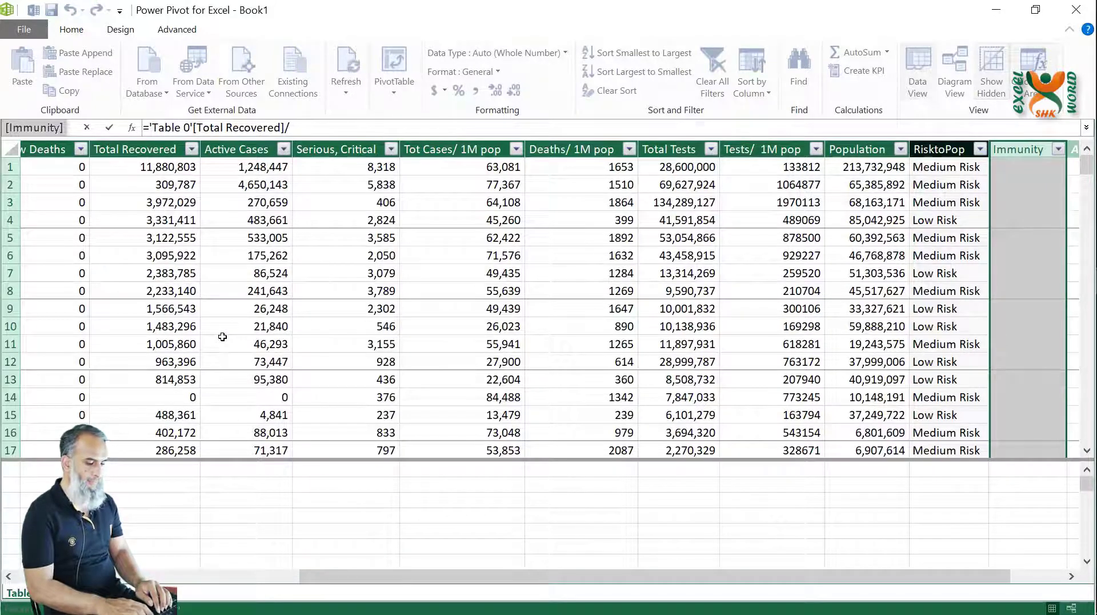
{"action": "type", "text": "tota"}
{"action": "key", "text": "Tab"}
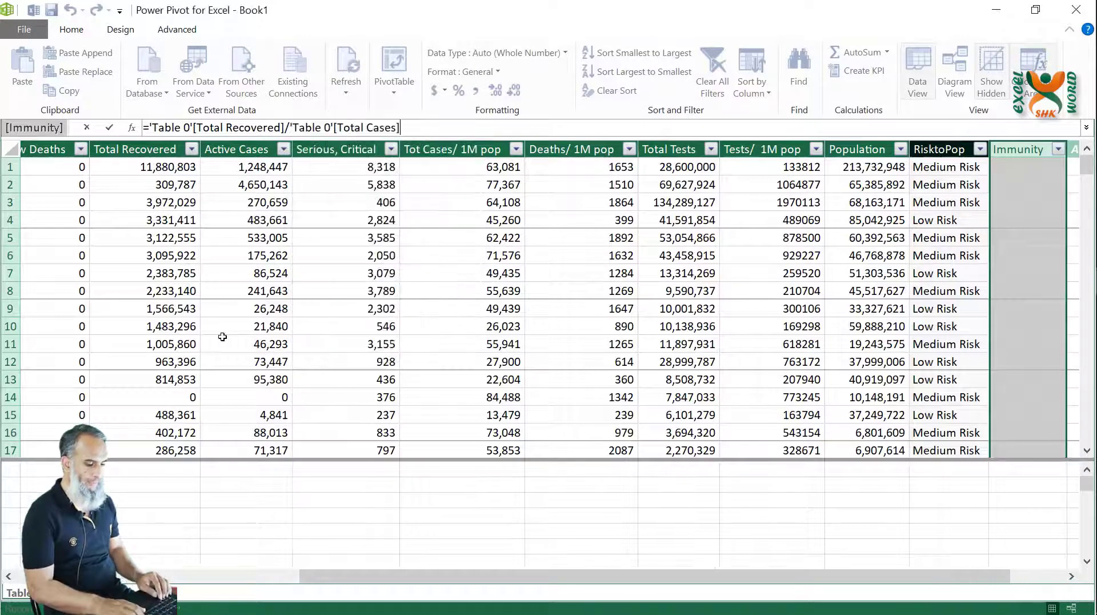
{"action": "key", "text": "Return"}
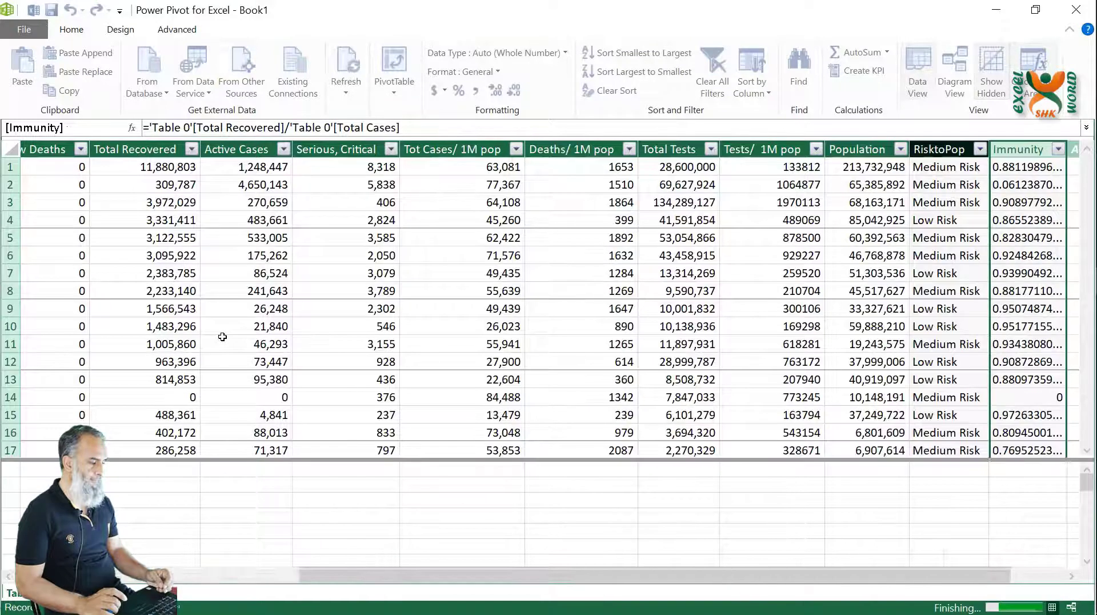
Format the Immunity column as a percentage with no decimal places
{"action": "left_click", "coordinate": [495, 71]}
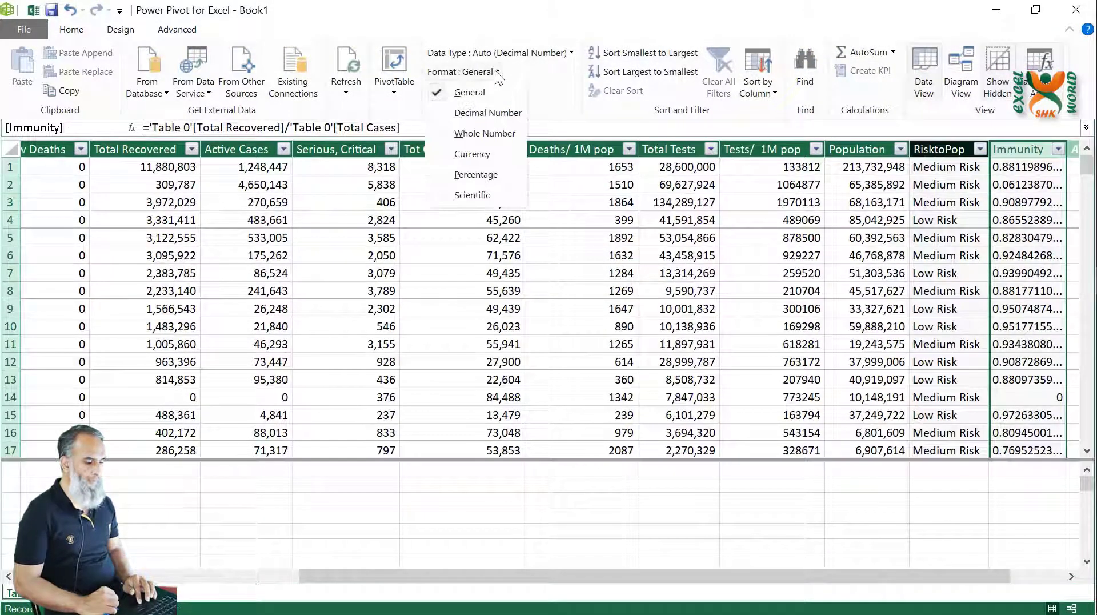
{"action": "left_click", "coordinate": [481, 176]}
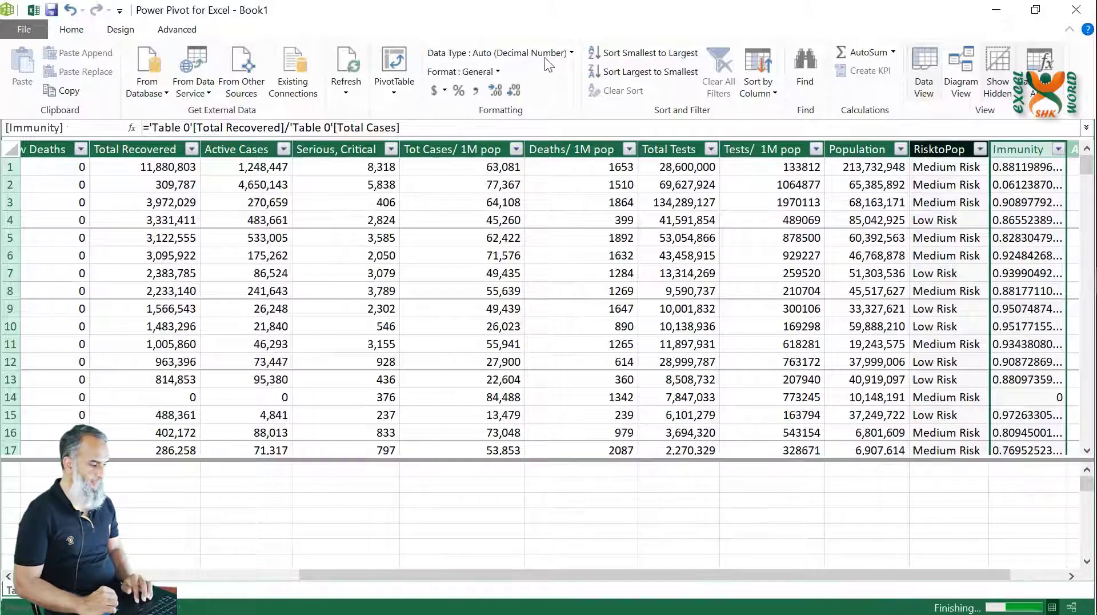
{"action": "left_click", "coordinate": [514, 92]}
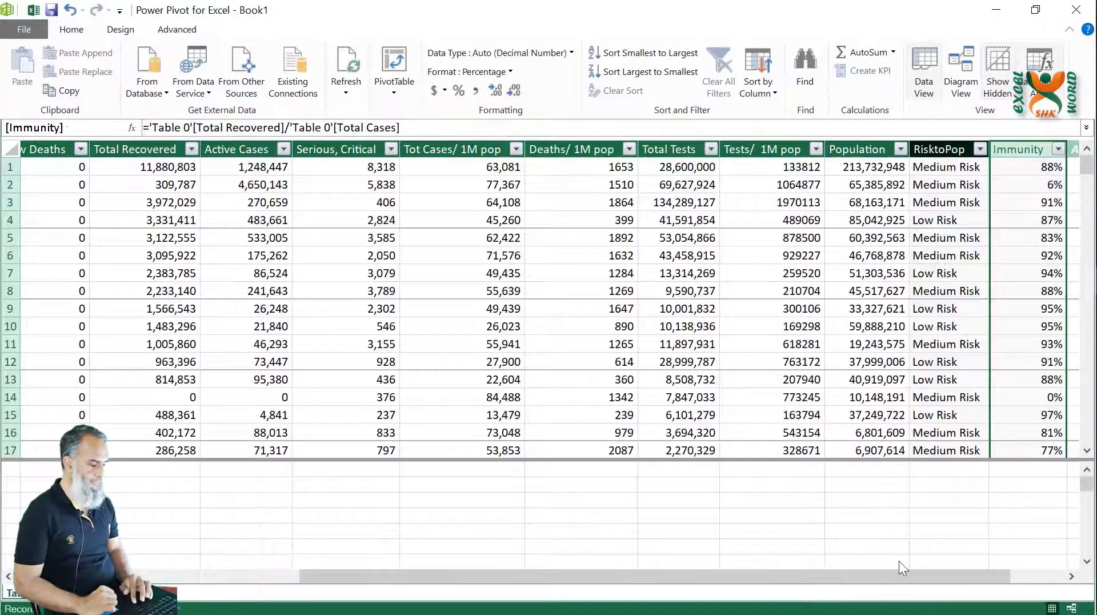
Add a calculated column named Immunitygroup after the Immunity column
{"action": "left_click_drag", "start_coordinate": [898, 569], "coordinate": [981, 568]}
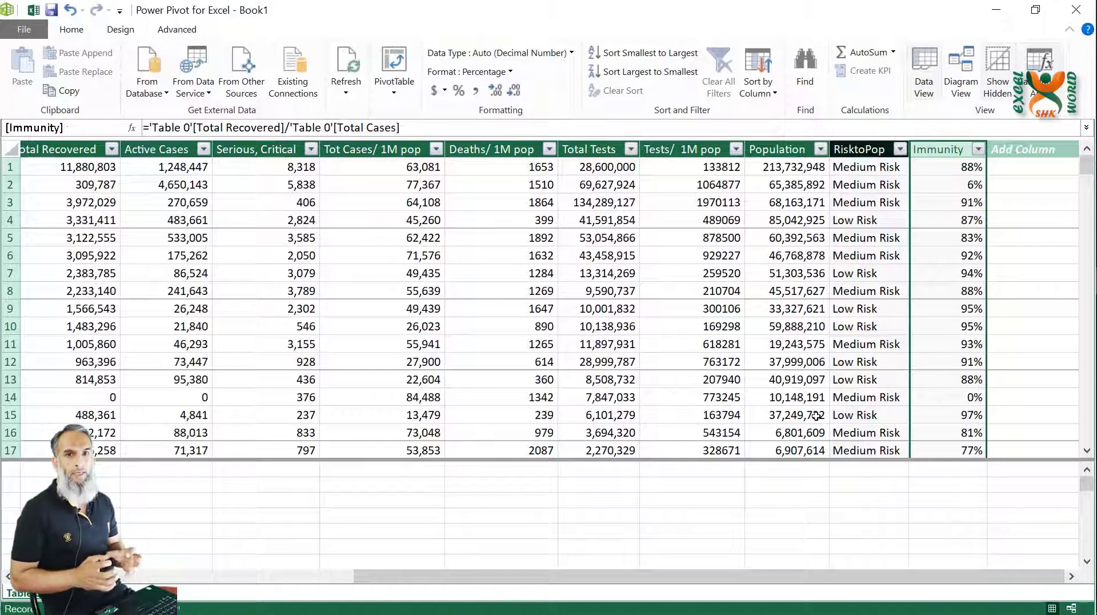
{"action": "left_click", "coordinate": [1013, 150]}
{"action": "double_click", "coordinate": [1012, 149]}
{"action": "type", "text": "Im"}
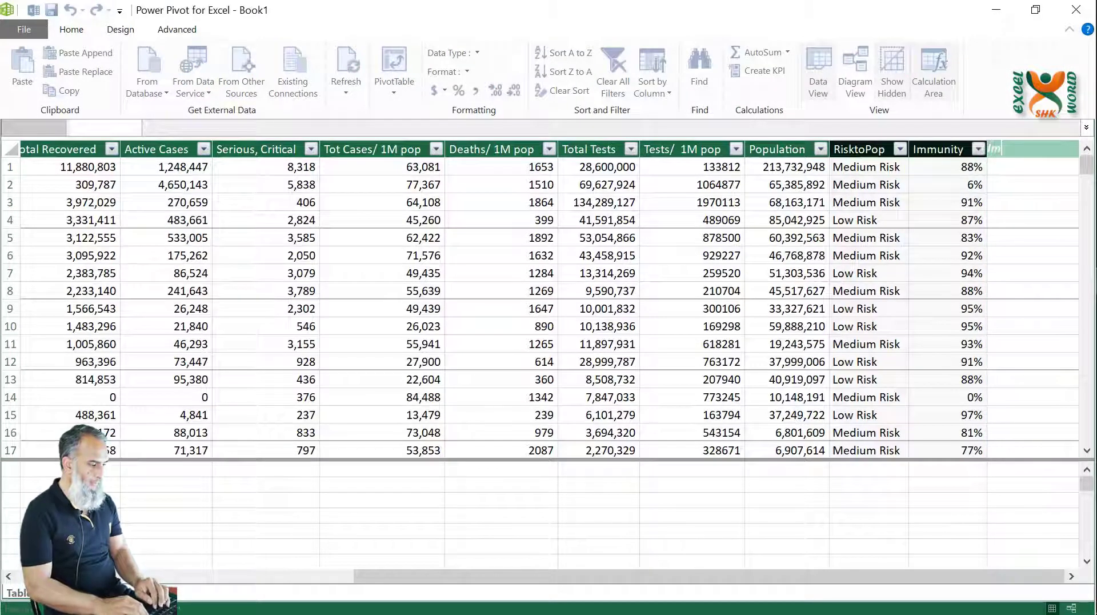
{"action": "type", "text": "munity"}
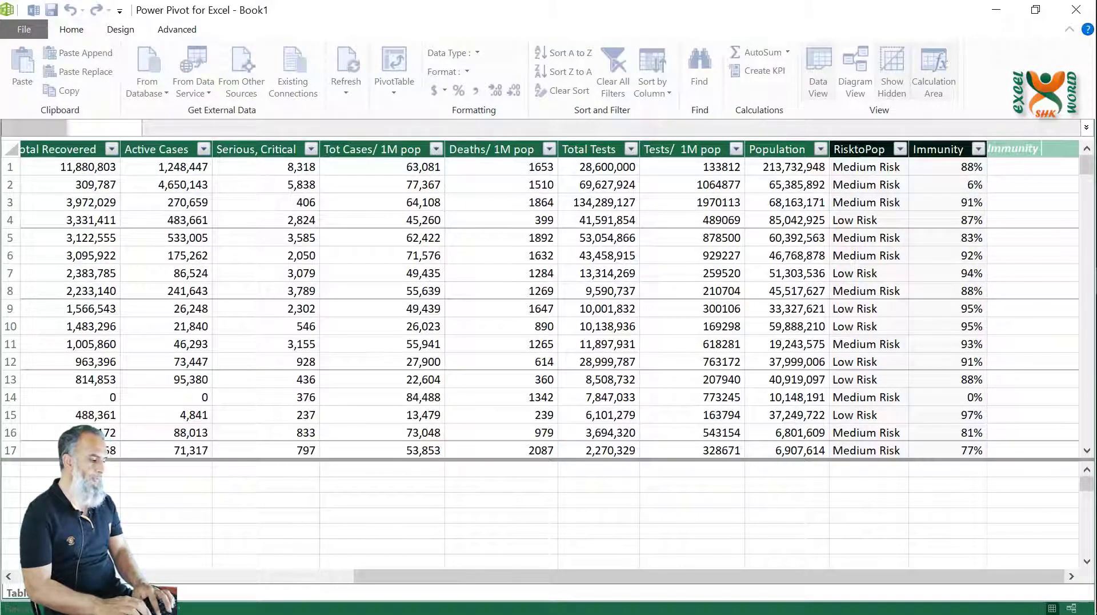
{"action": "type", "text": "group"}
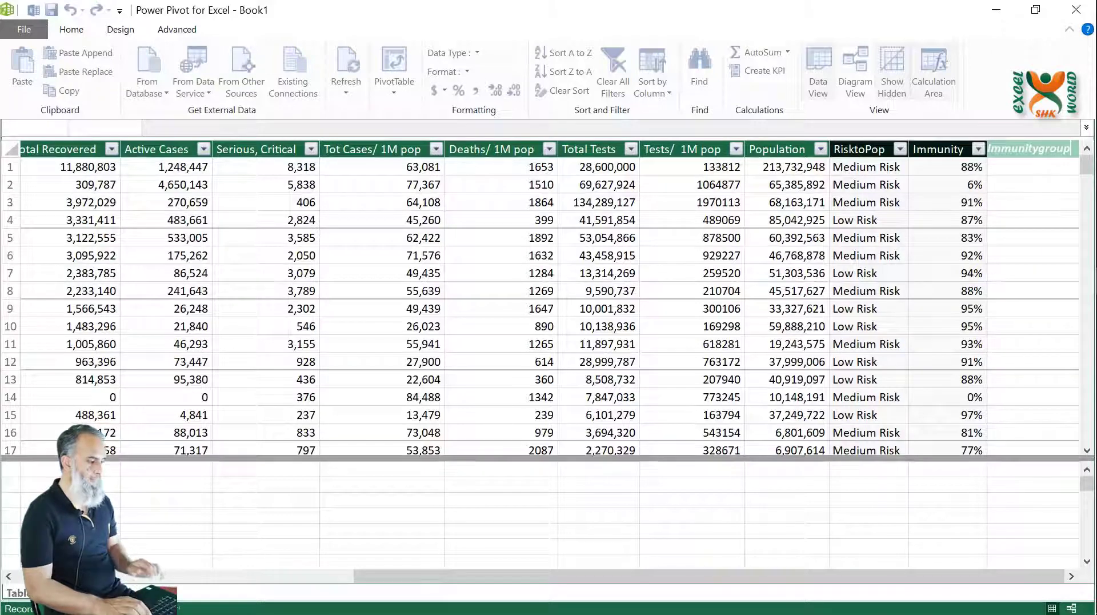
{"action": "key", "text": "Return"}
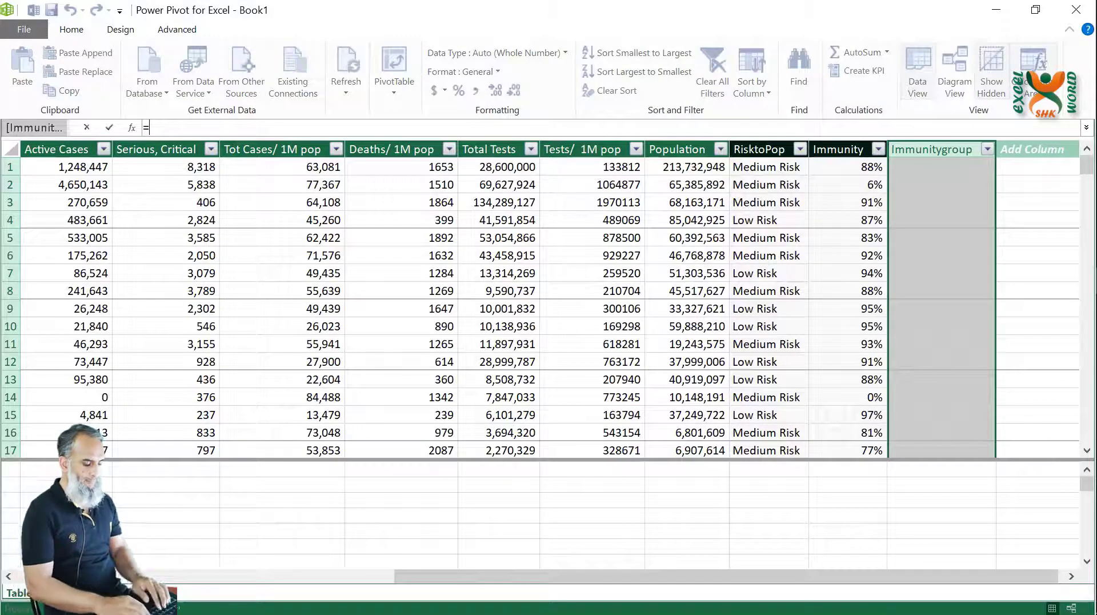
Start an IF formula in the Immunitygroup column that tests whether [Immunity] is greater than 0.8
{"action": "type", "text": "if(i"}
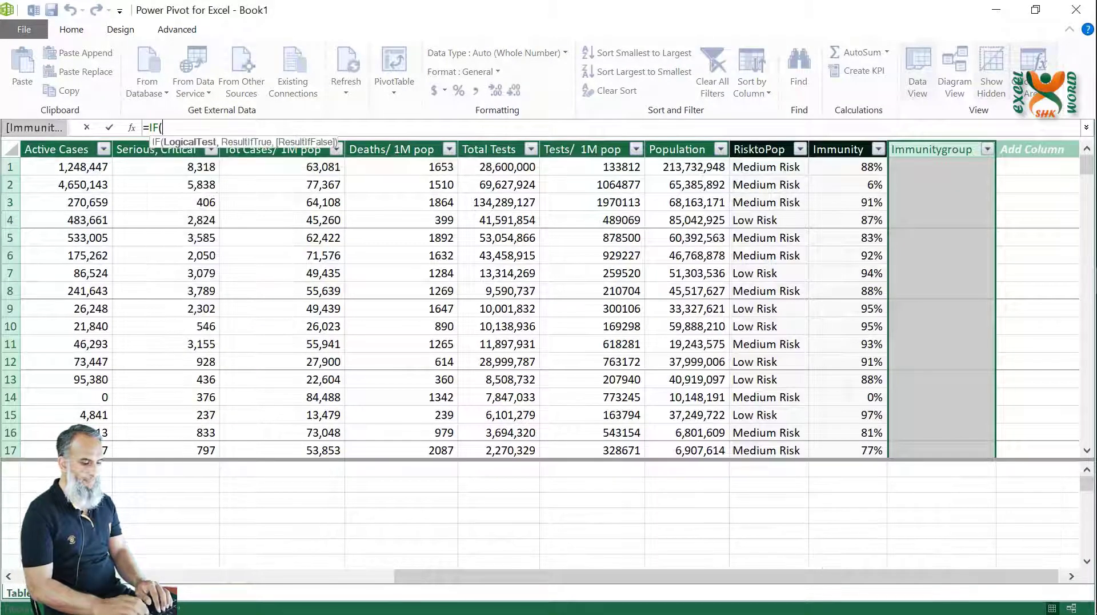
{"action": "type", "text": "mm"}
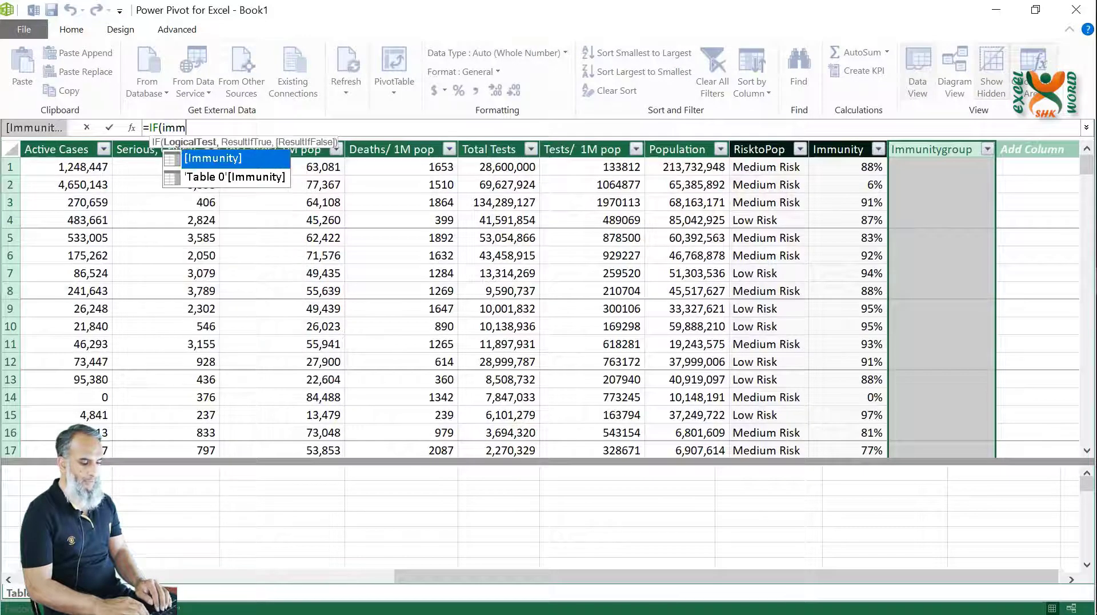
{"action": "key", "text": "Tab"}
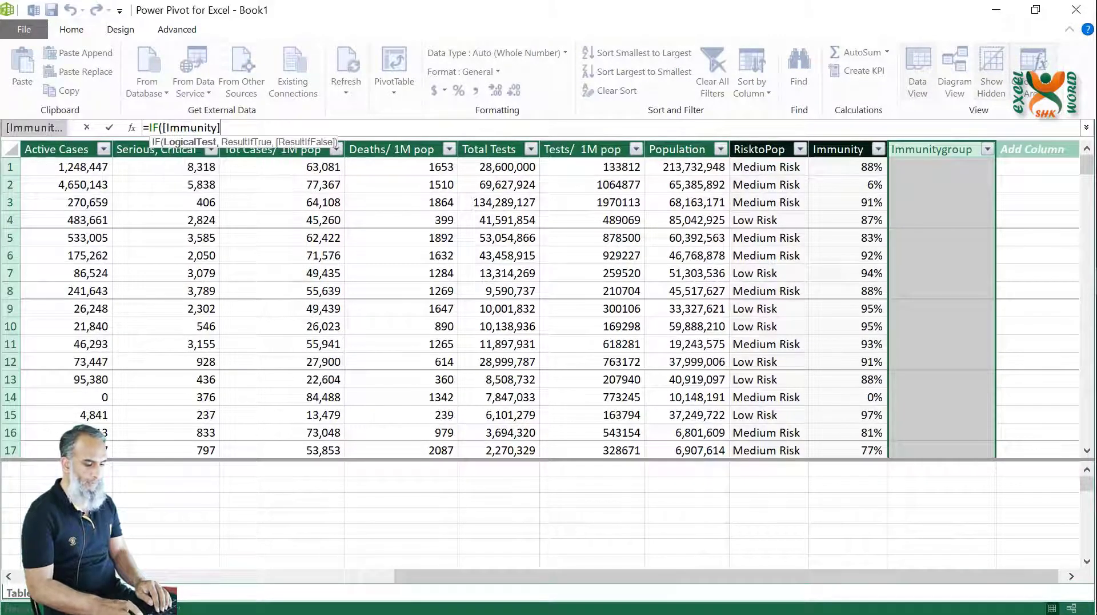
{"action": "type", "text": ">0"}
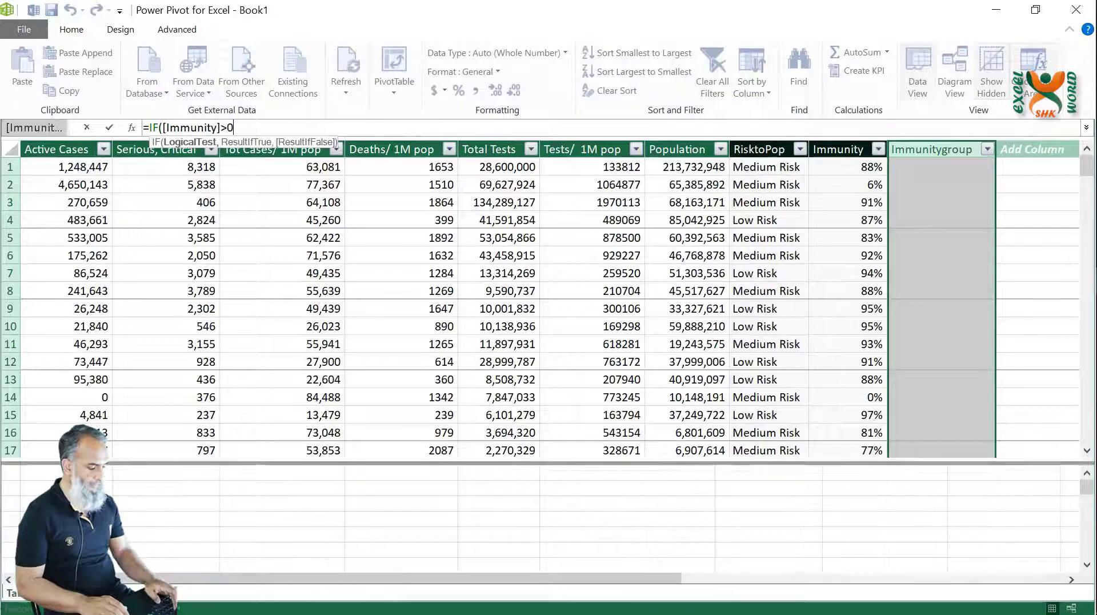
{"action": "type", "text": ".8"}
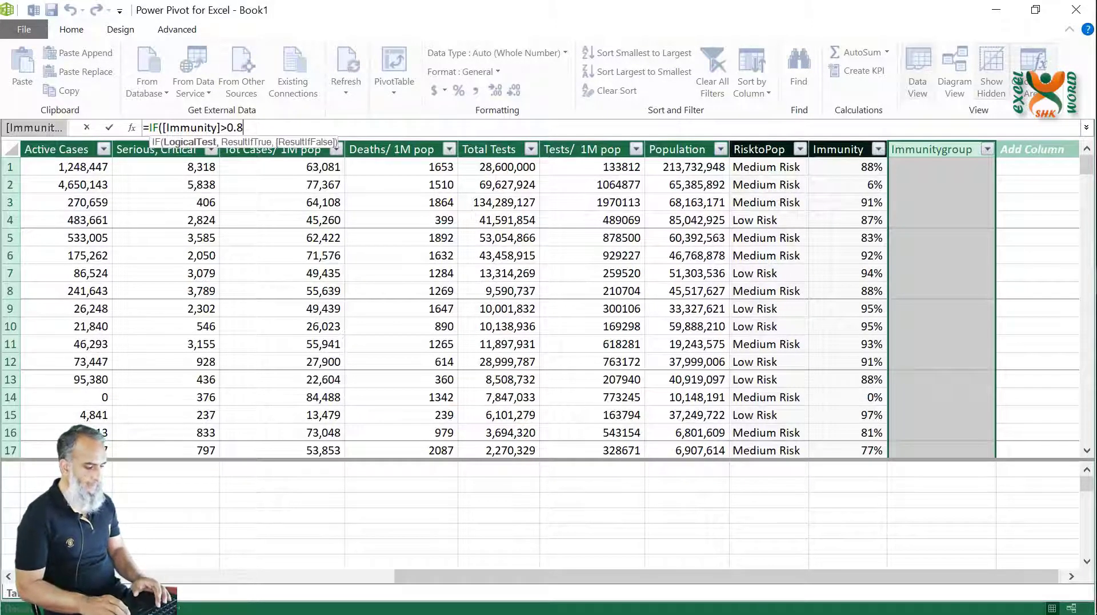
Give the IF "Strong Immunity" as its true result and "Weak Immunity" as its false result, and commit the Immunitygroup formula
{"action": "type", "text": ",\"S"}
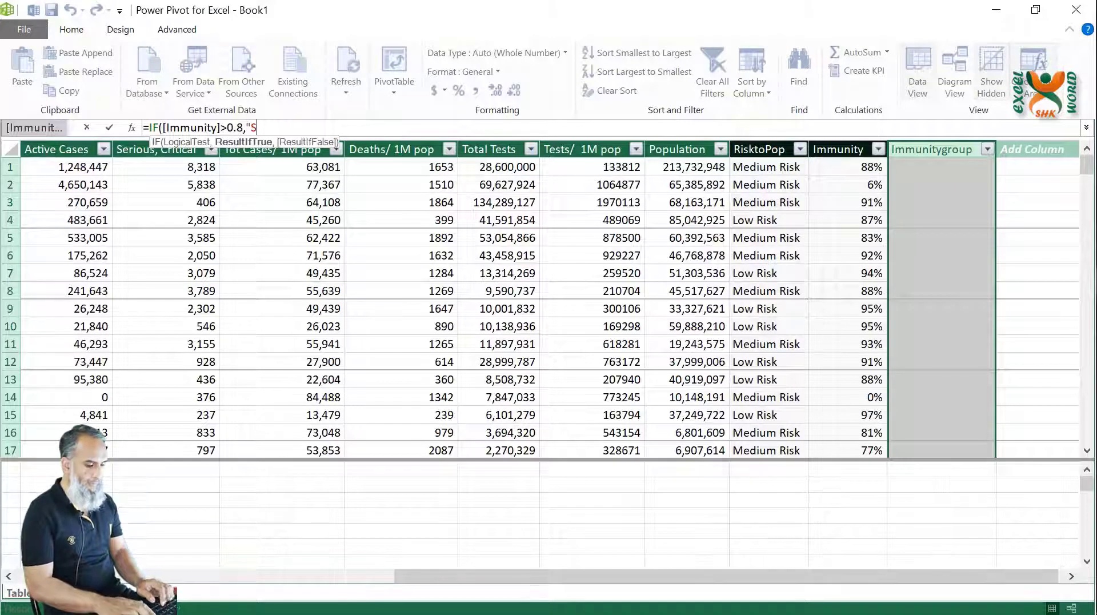
{"action": "type", "text": "trong Im"}
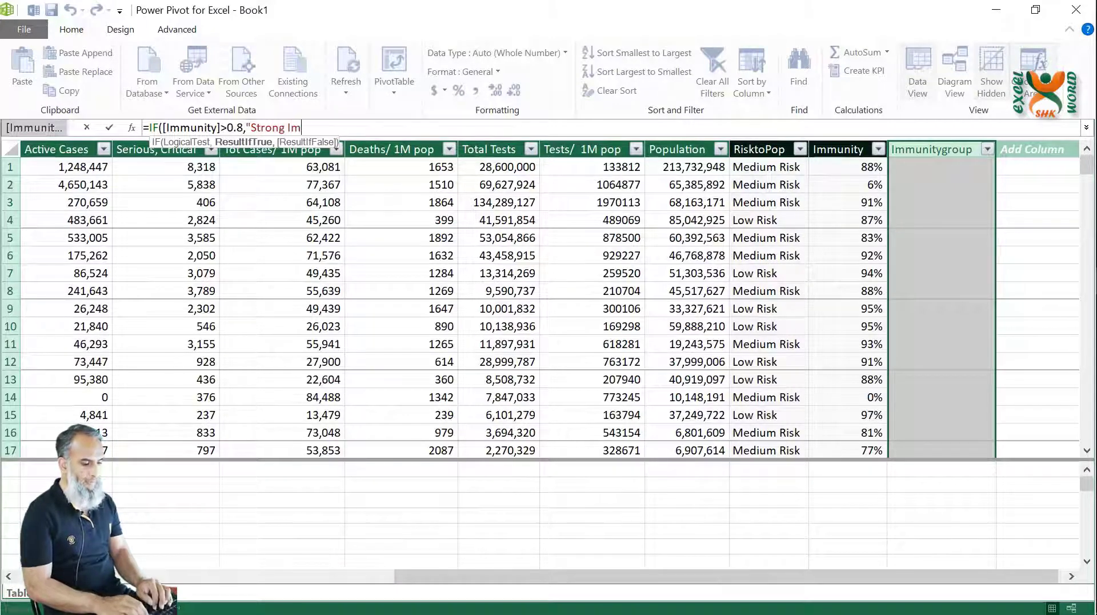
{"action": "type", "text": "munity\""}
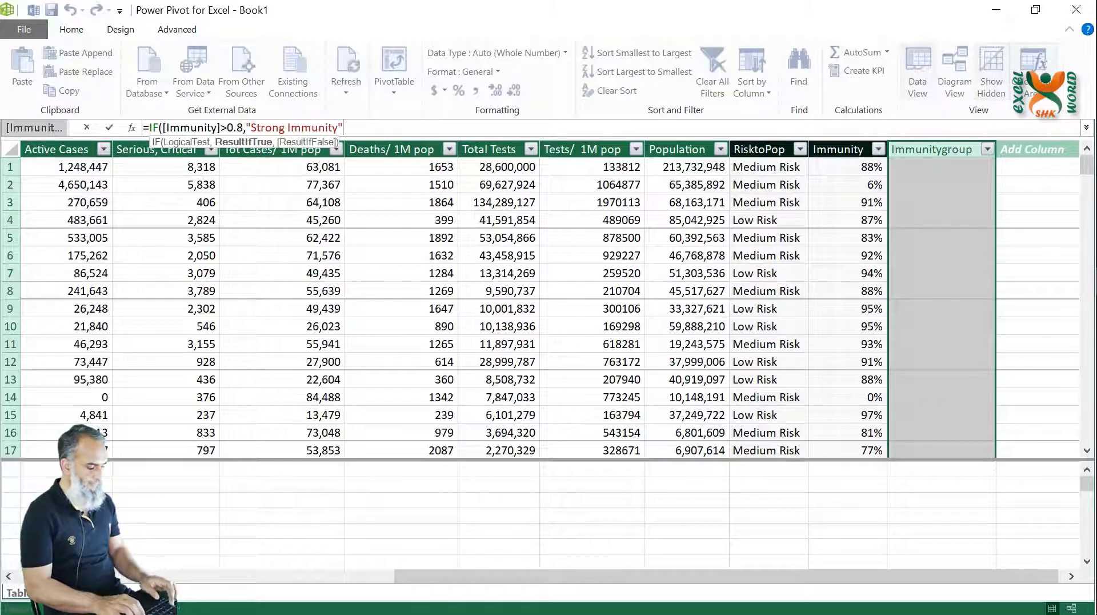
{"action": "type", "text": ",\""}
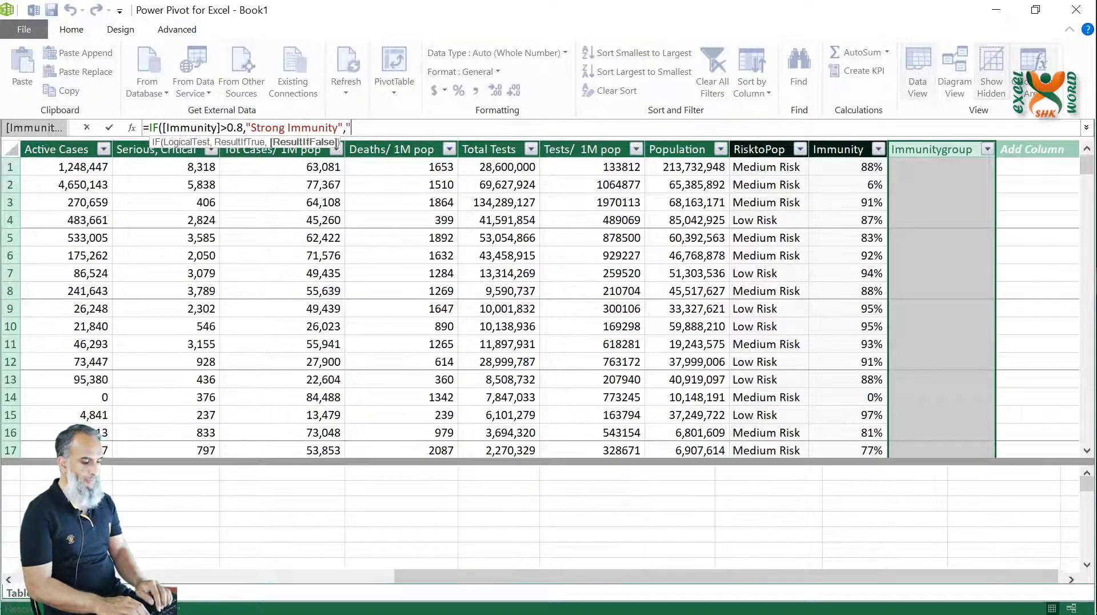
{"action": "type", "text": "Weak"}
{"action": "type", "text": " Immunity"}
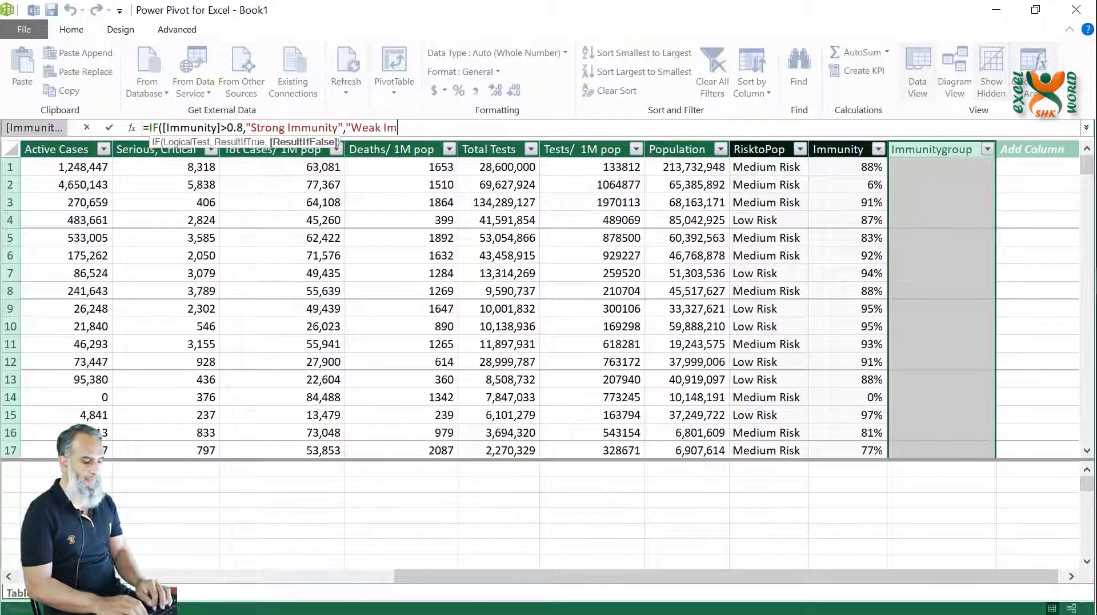
{"action": "type", "text": "\""}
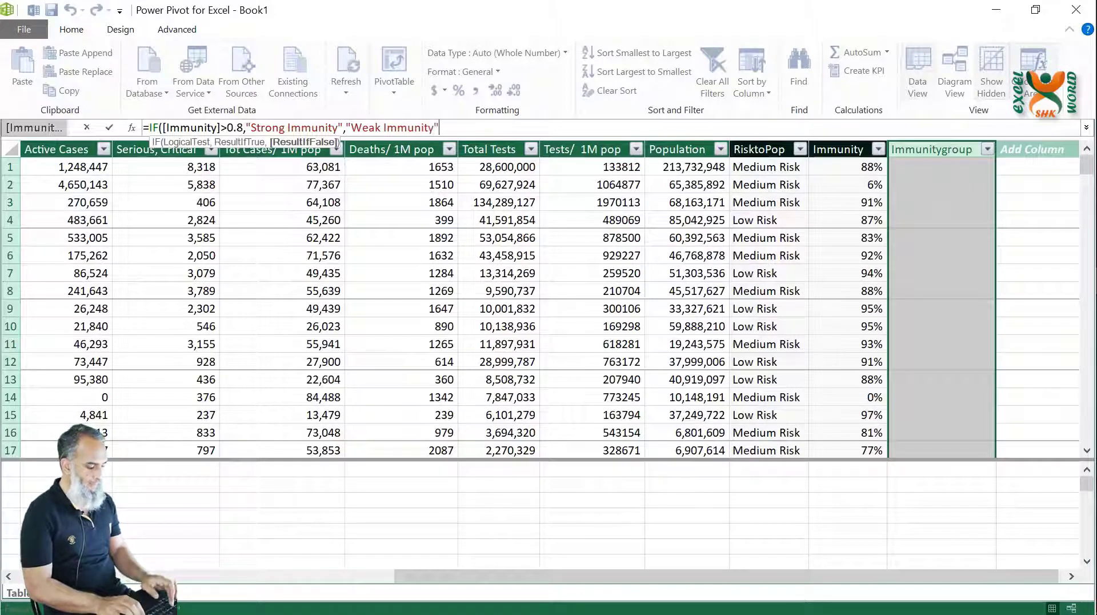
{"action": "type", "text": ")"}
{"action": "key", "text": "Return"}
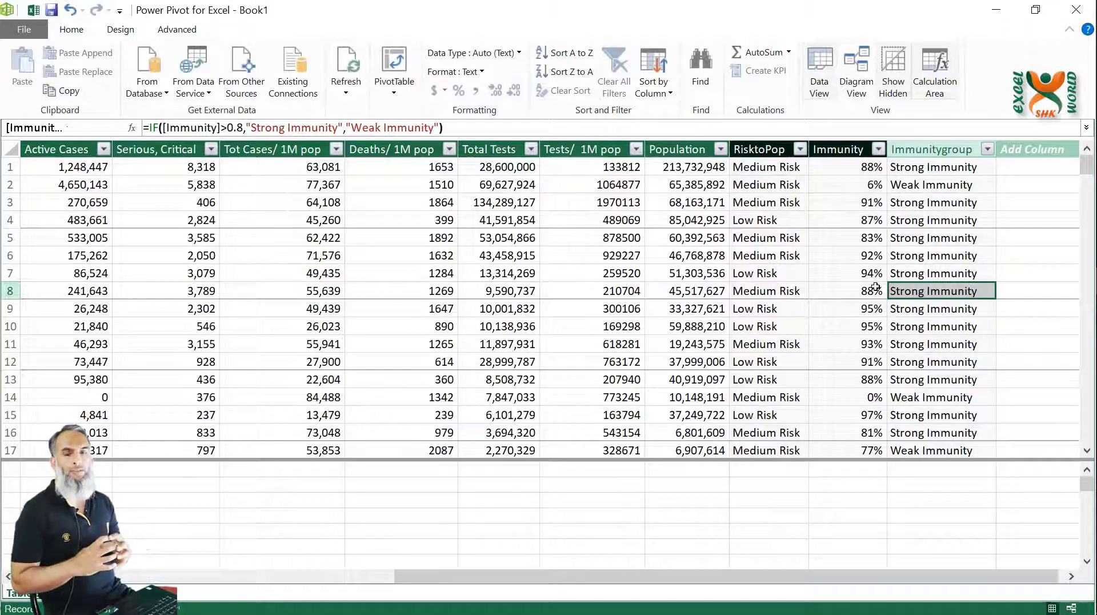
Add a calculated column named ActiveCaseGroup after the Immunitygroup column
{"action": "double_click", "coordinate": [1022, 149]}
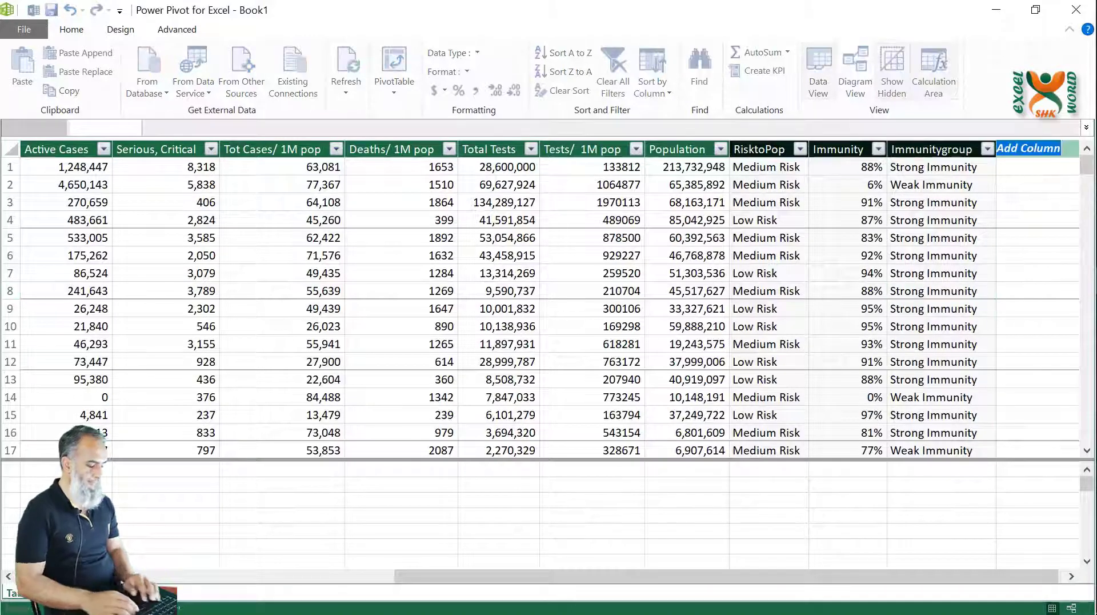
{"action": "type", "text": "Act"}
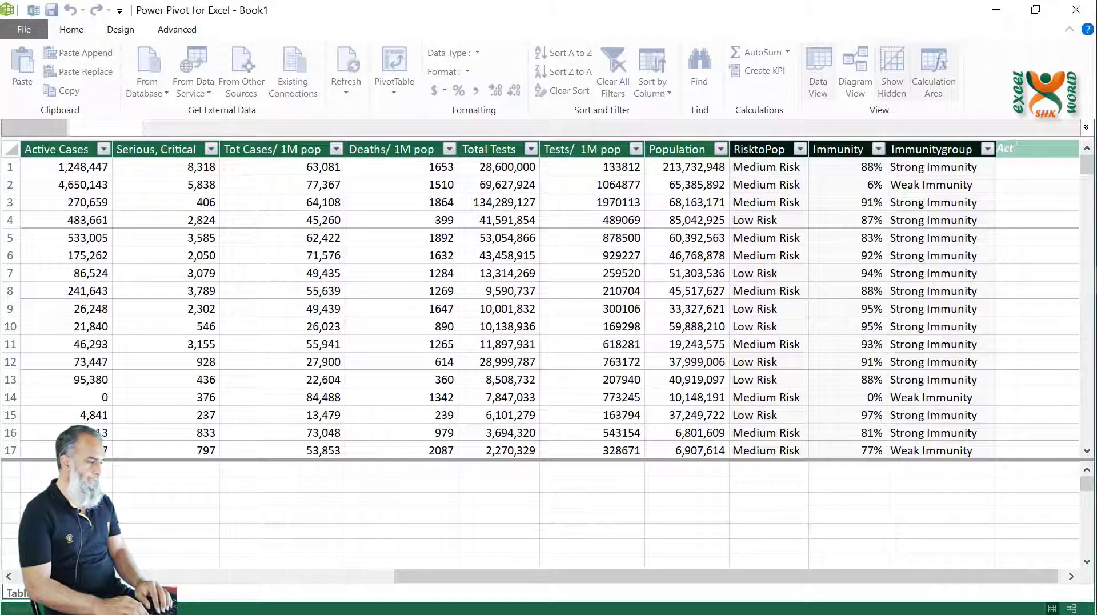
{"action": "type", "text": "iveCaseGroup"}
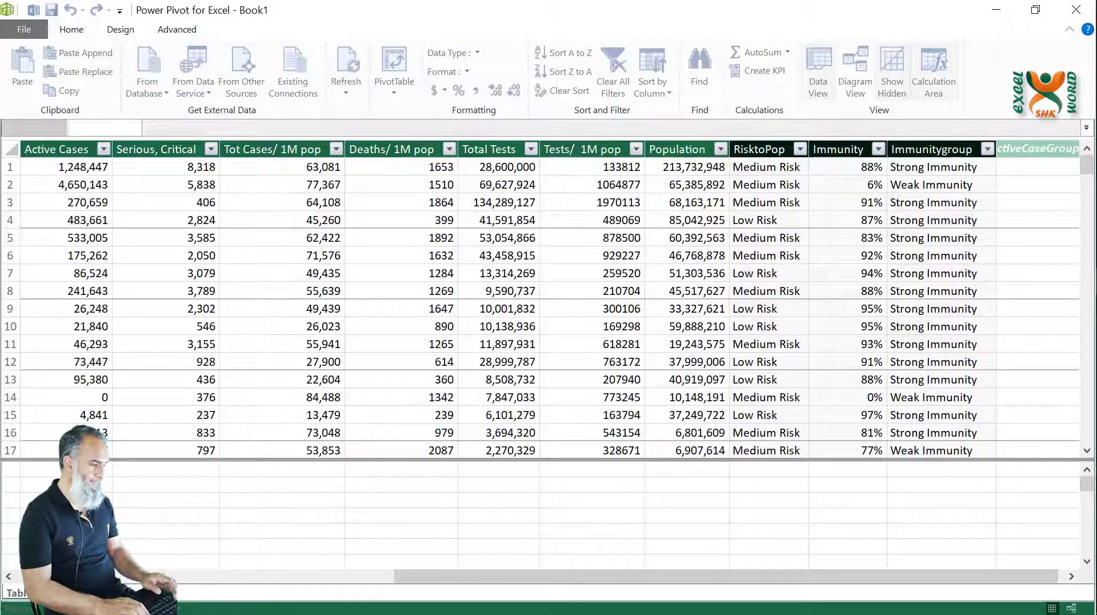
{"action": "key", "text": "Return"}
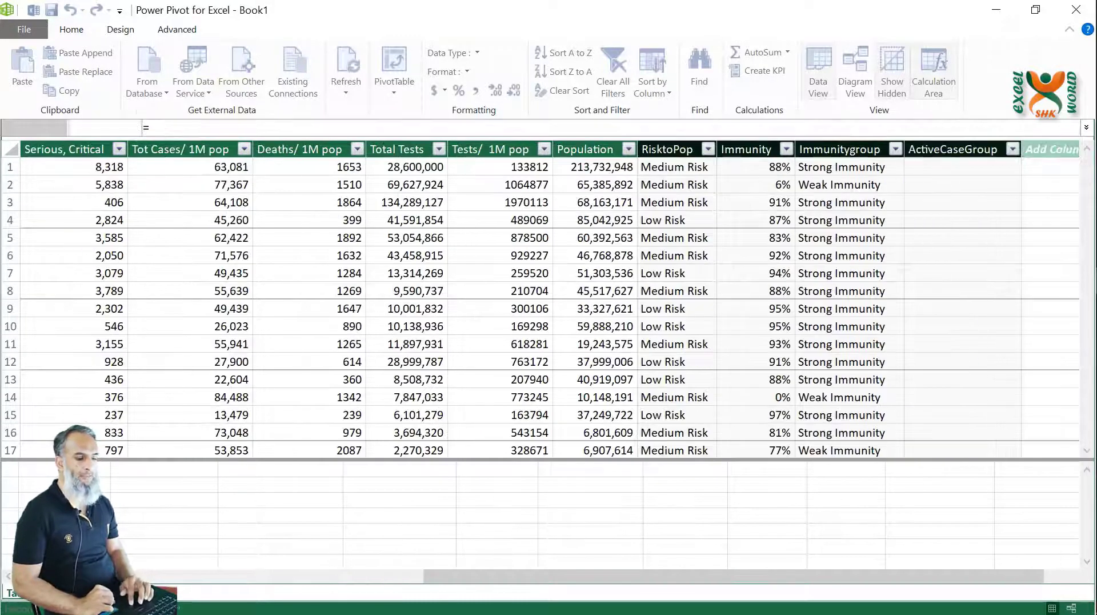
Start an IF formula in the ActiveCaseGroup column that tests whether [Active Cases] is greater than 300000
{"action": "type", "text": "="}
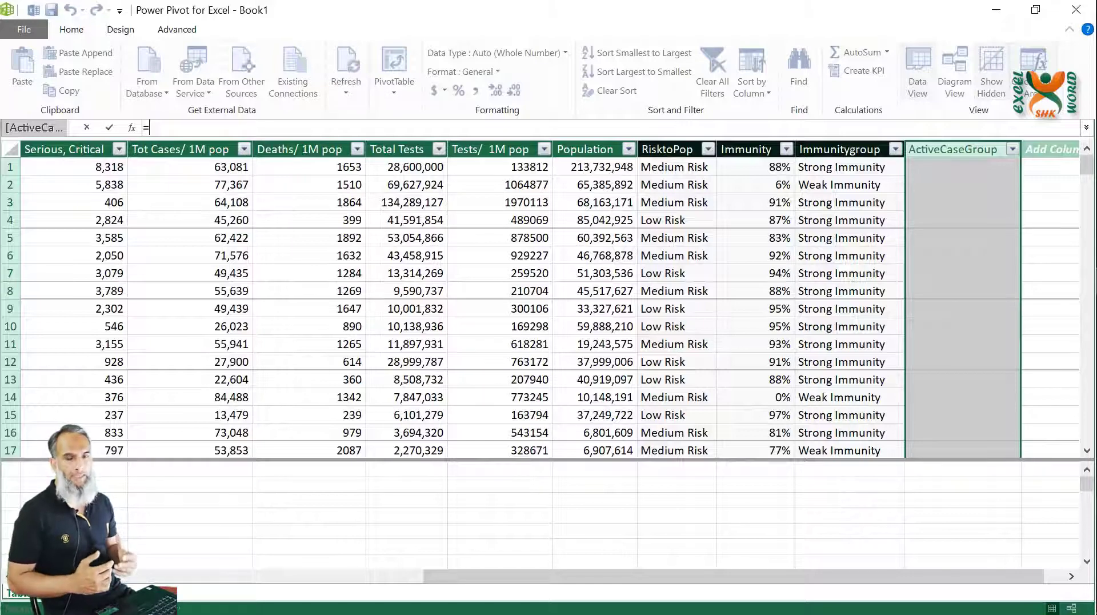
{"action": "type", "text": "IF("}
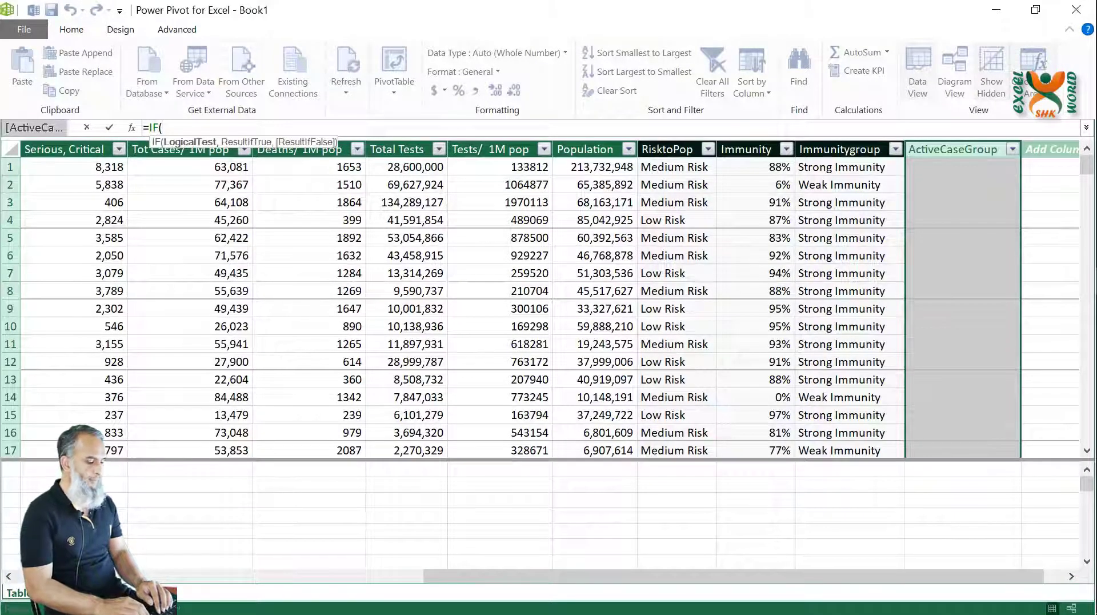
{"action": "type", "text": "acti"}
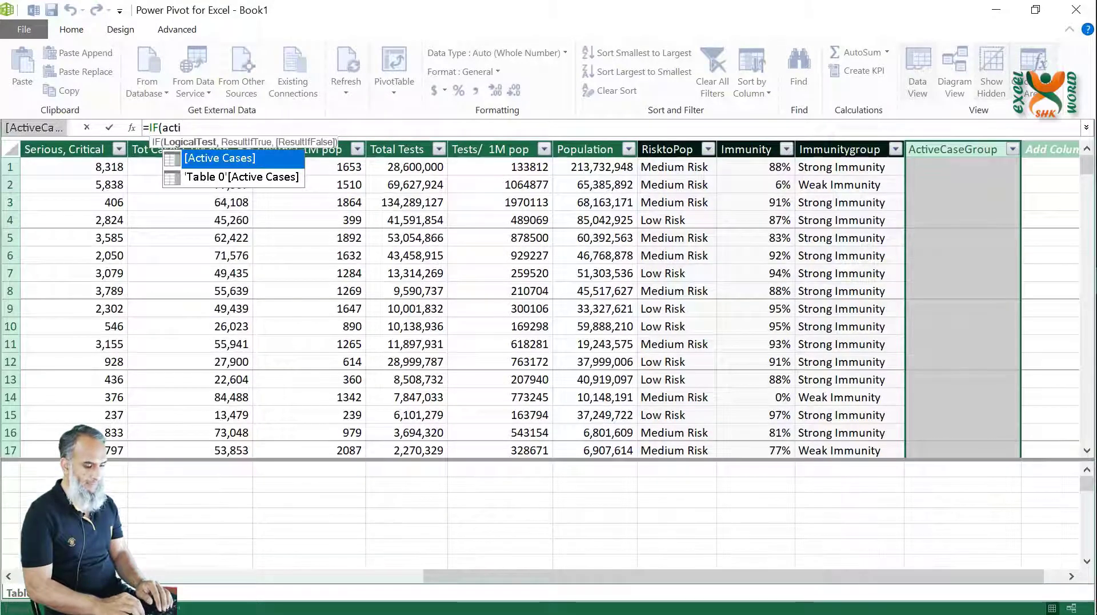
{"action": "key", "text": "Tab"}
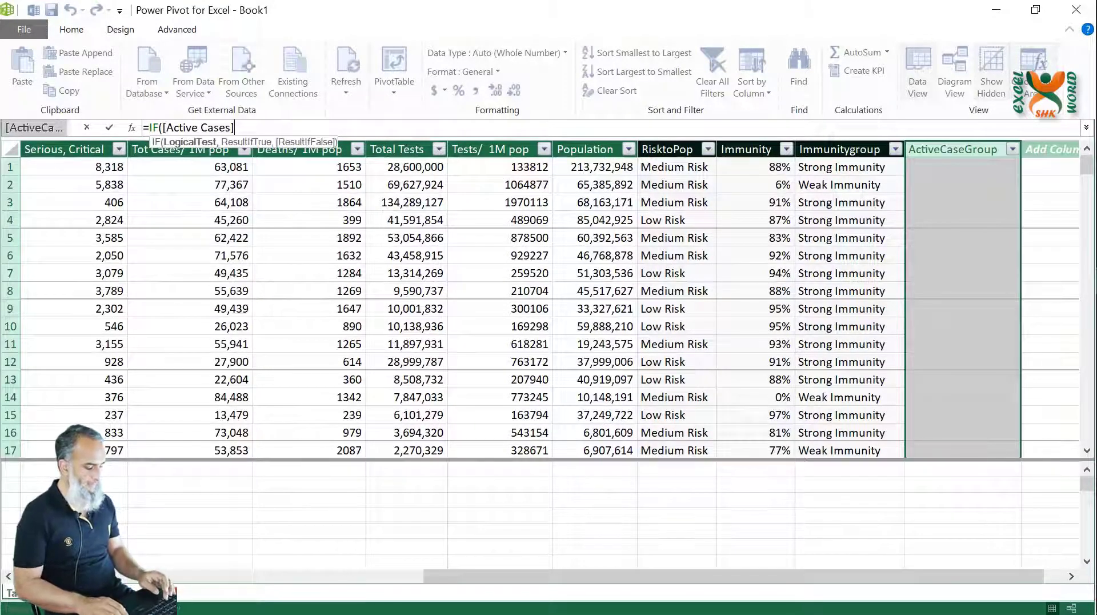
{"action": "type", "text": ">300"}
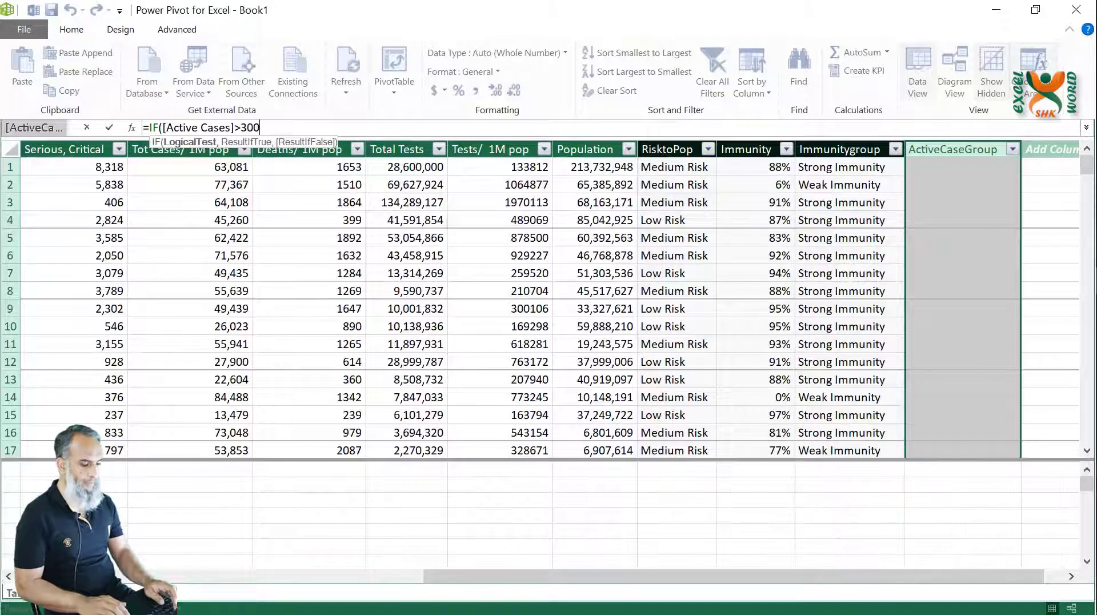
{"action": "type", "text": "000"}
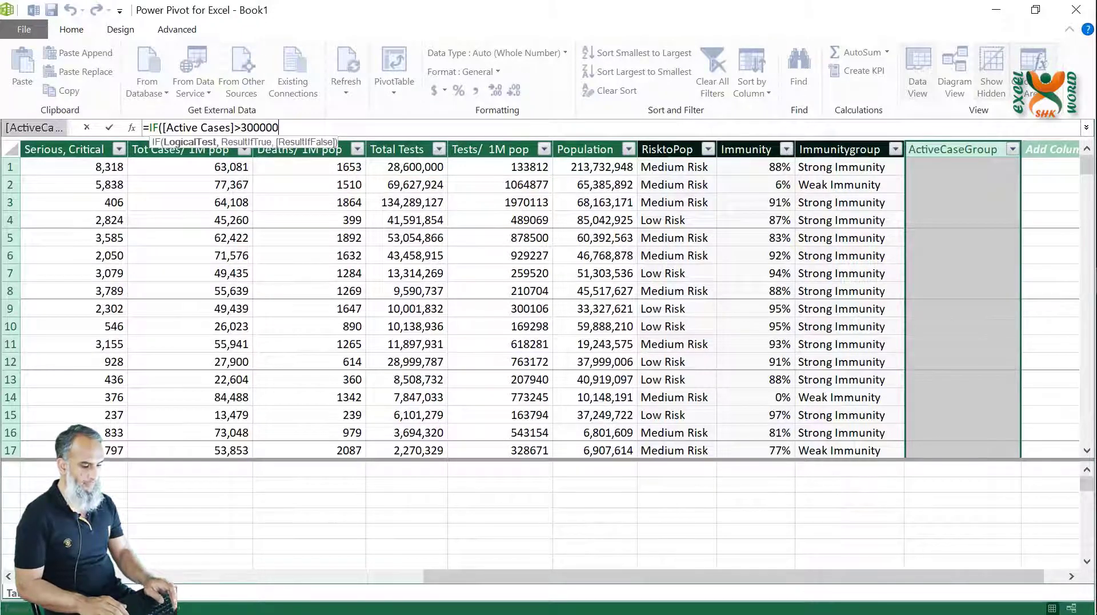
{"action": "type", "text": ","}
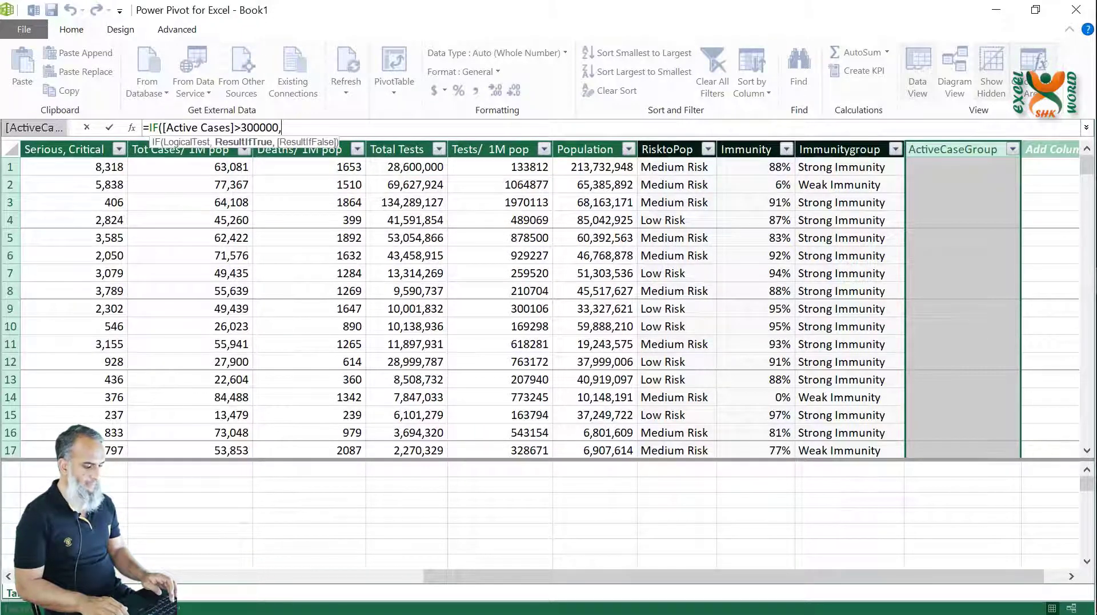
{"action": "type", "text": "\""}
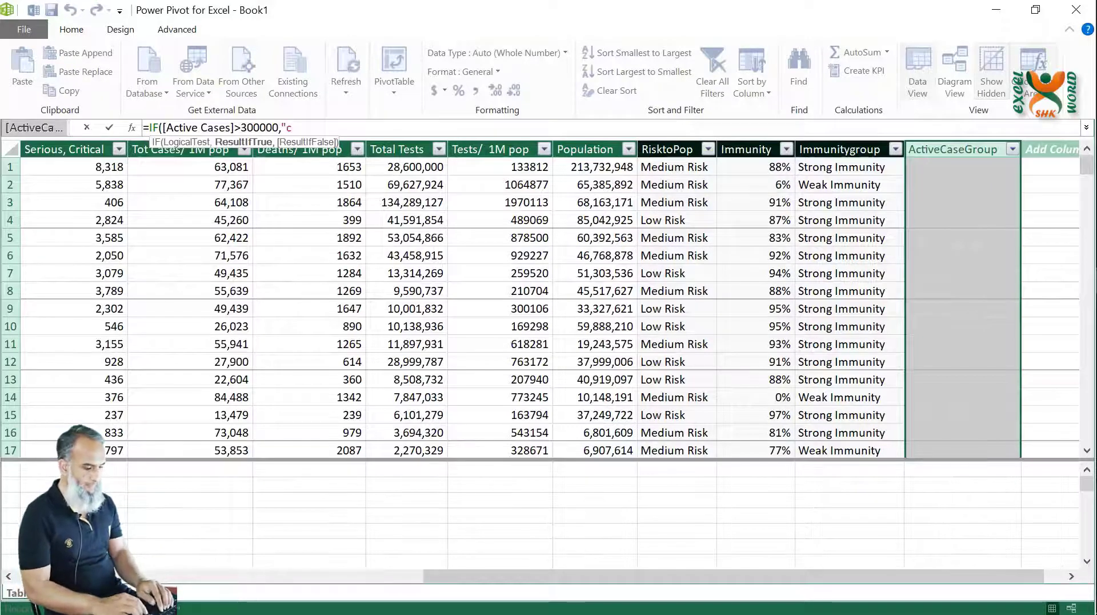
{"action": "type", "text": "country"}
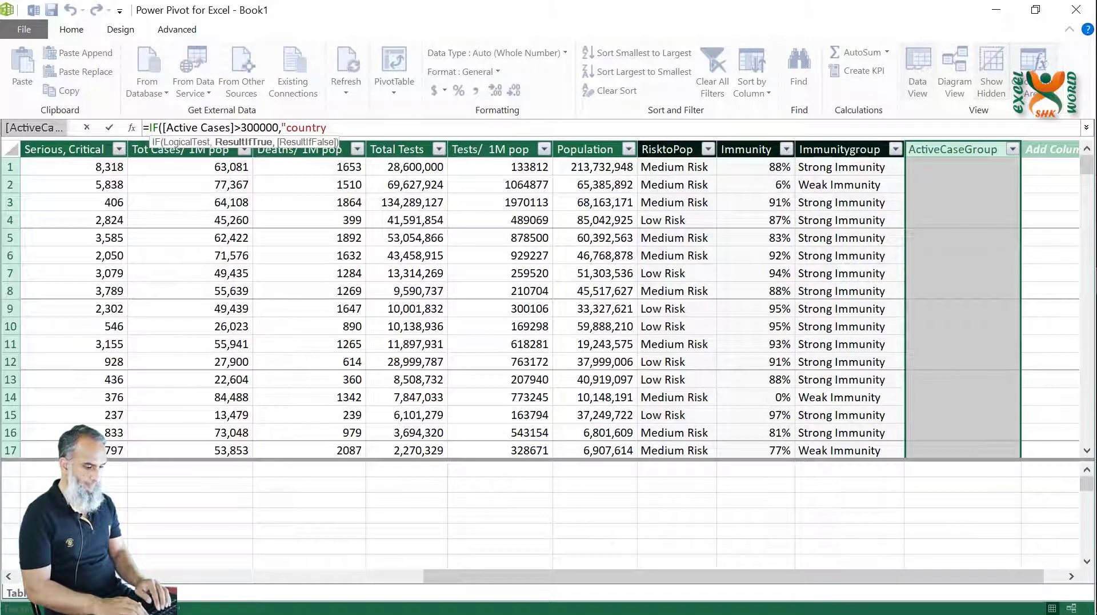
{"action": "key", "text": "BackSpace"}
{"action": "key", "text": "BackSpace"}
{"action": "key", "text": "BackSpace"}
{"action": "key", "text": "BackSpace"}
{"action": "key", "text": "BackSpace"}
{"action": "key", "text": "BackSpace"}
{"action": "key", "text": "BackSpace"}
{"action": "key", "text": "BackSpace"}
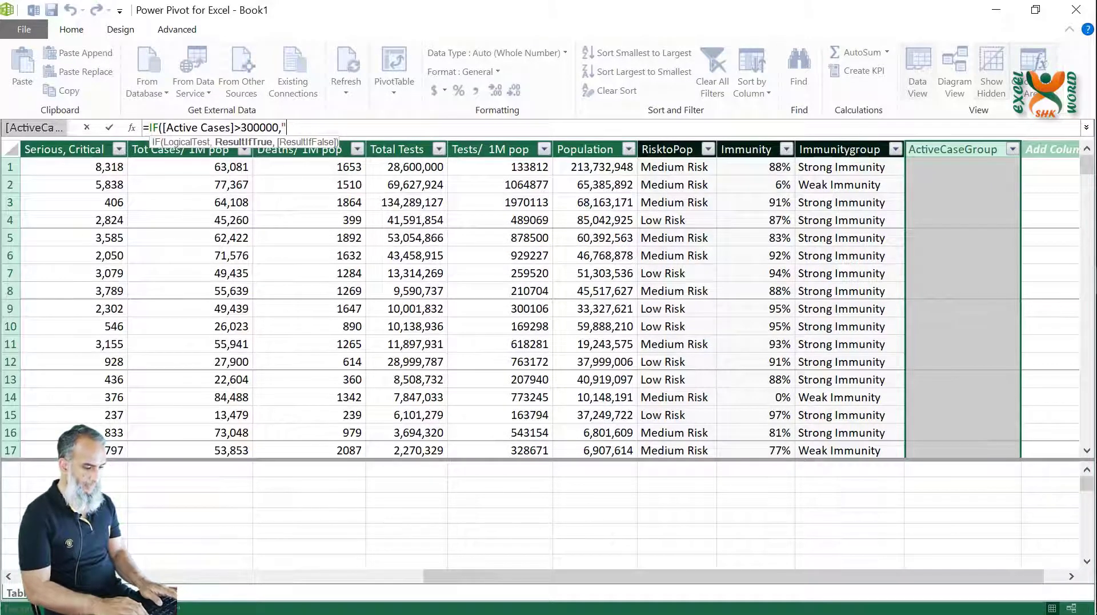
Give the ActiveCaseGroup IF formula the [Country, Other] column as its true result
{"action": "type", "text": "coun"}
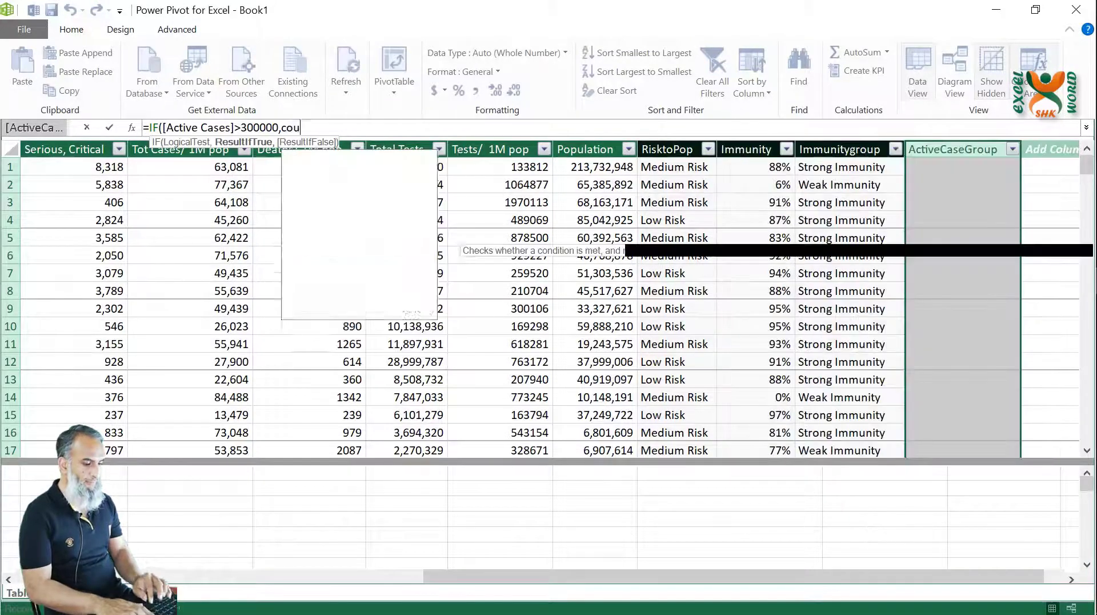
{"action": "key", "text": "Down"}
{"action": "key", "text": "Down"}
{"action": "key", "text": "Down"}
{"action": "key", "text": "Down"}
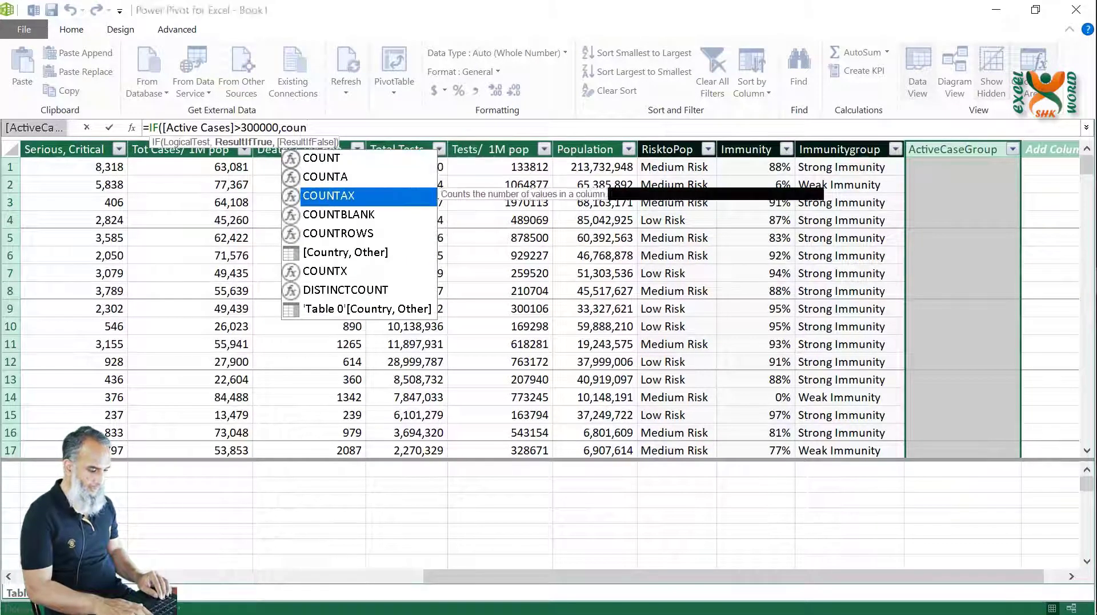
{"action": "key", "text": "Down"}
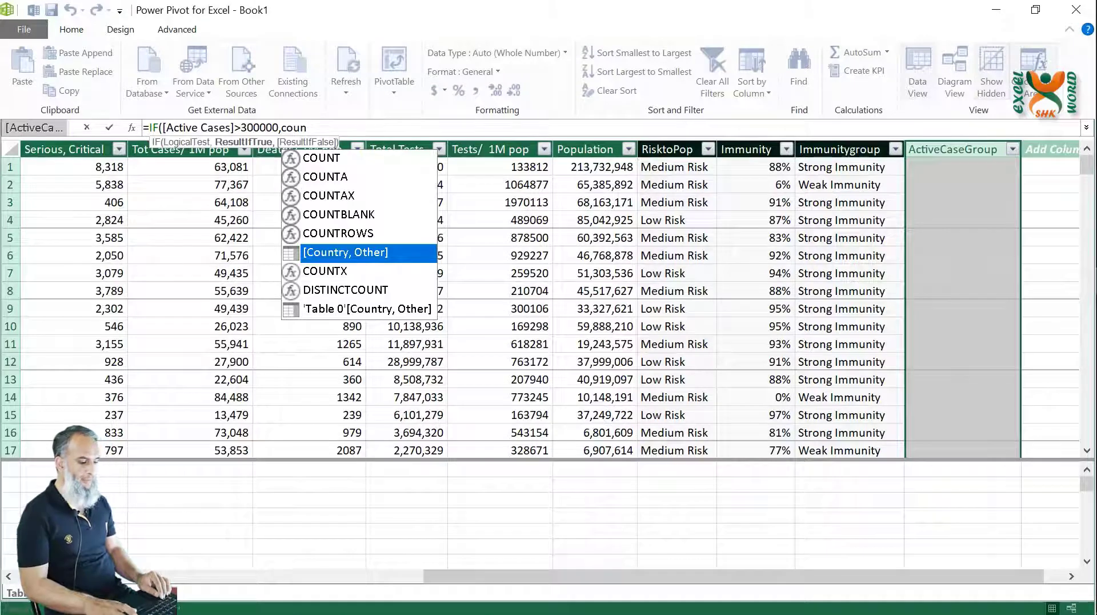
{"action": "key", "text": "Tab"}
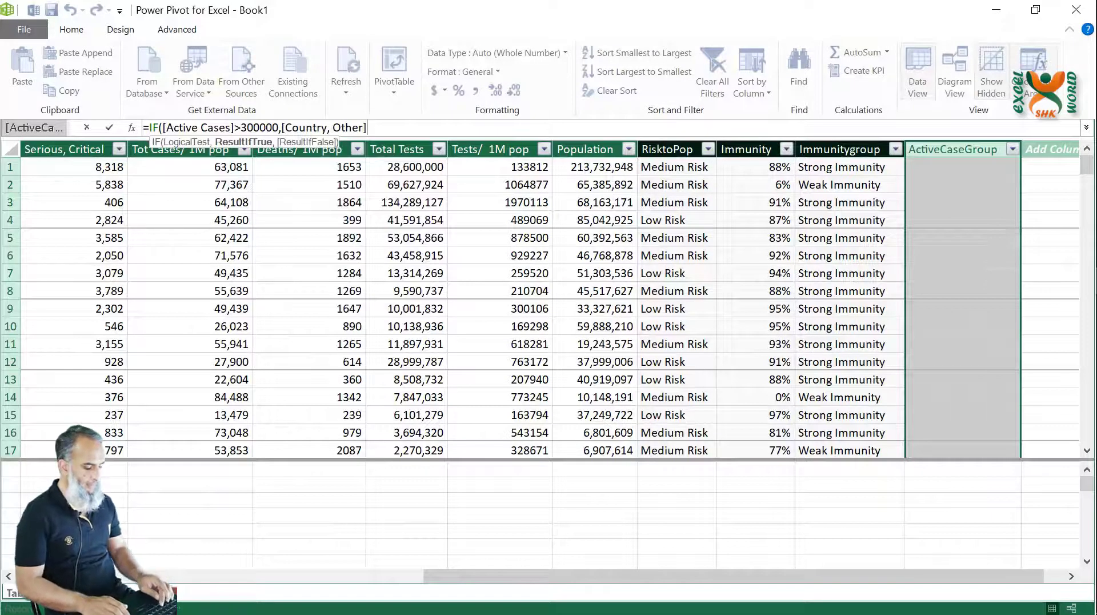
Give the IF "Others" as its false result, close the function and commit the ActiveCaseGroup formula
{"action": "type", "text": ","}
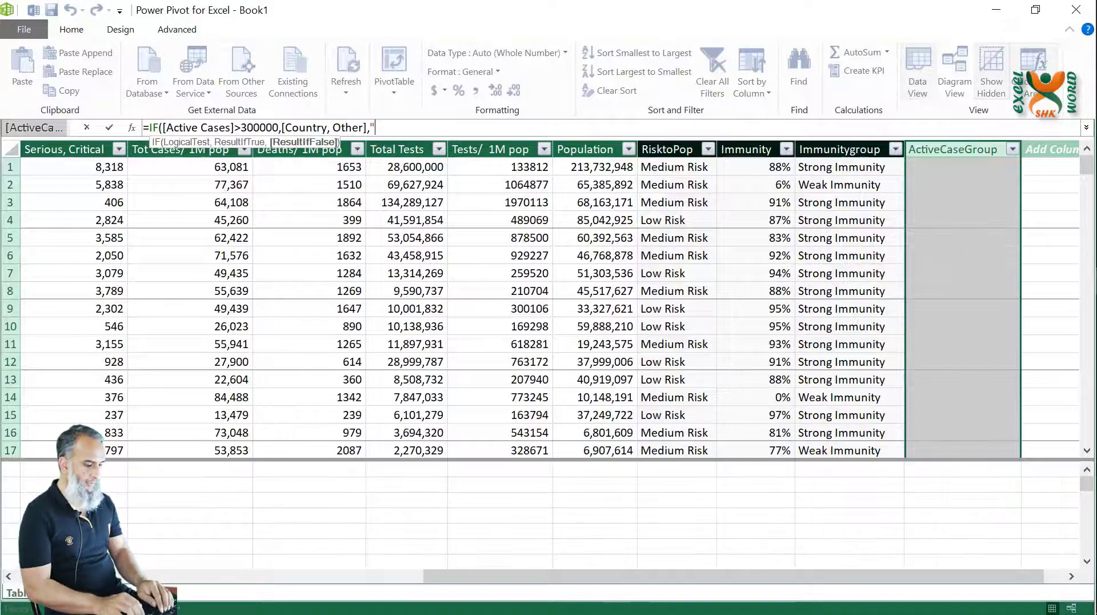
{"action": "type", "text": "\"Other"}
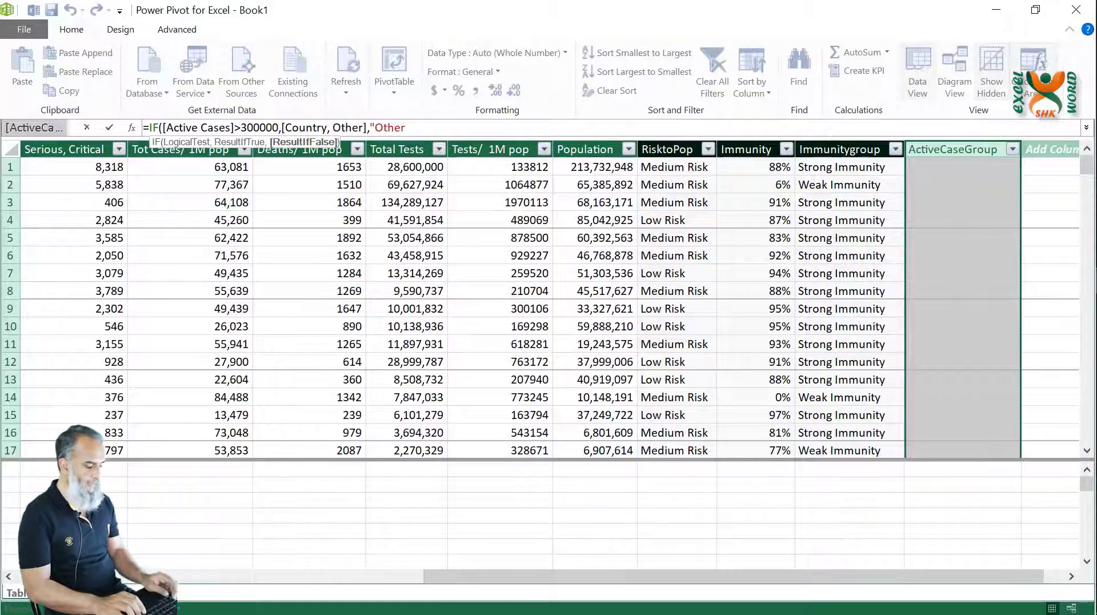
{"action": "type", "text": "s\")"}
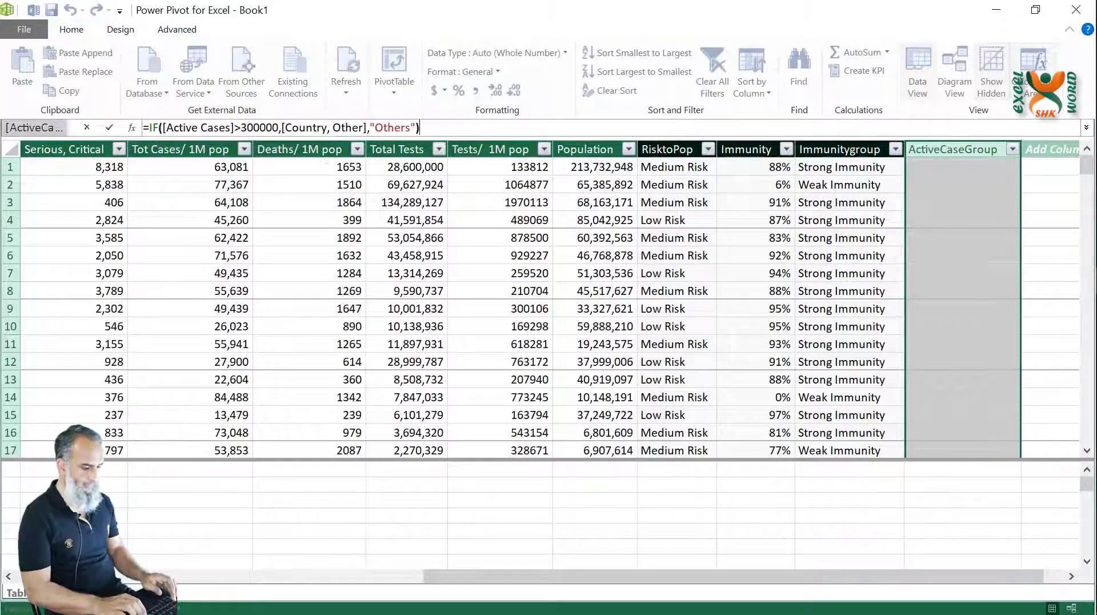
{"action": "key", "text": "Return"}
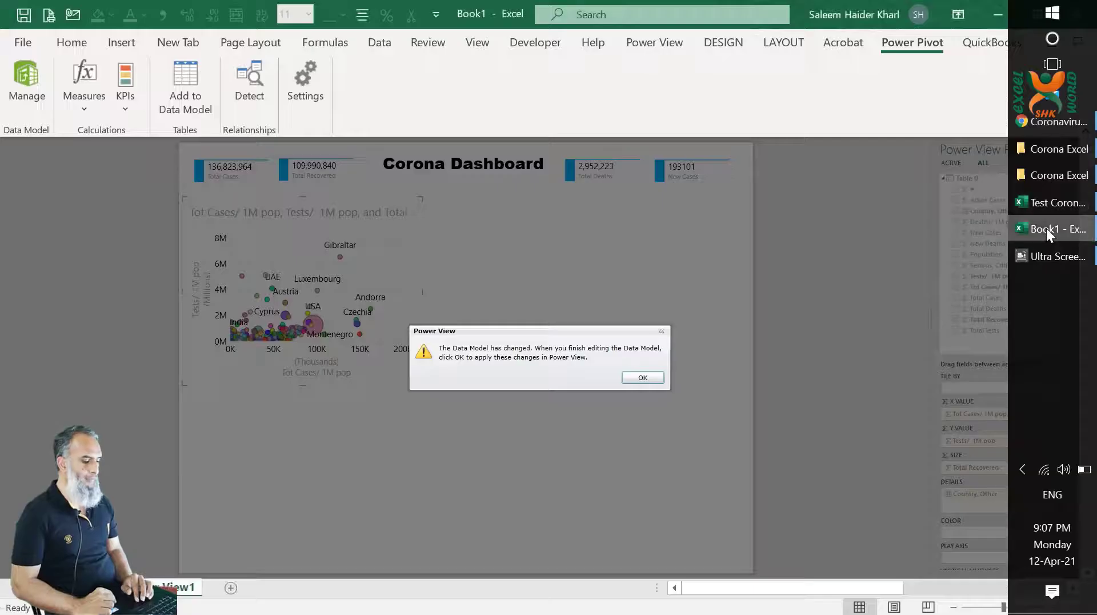
Switch to the Book1 Excel workbook, apply the data model changes to Power View, and add a table of ActiveCaseGroup and Active Cases
{"action": "key", "text": "Return"}
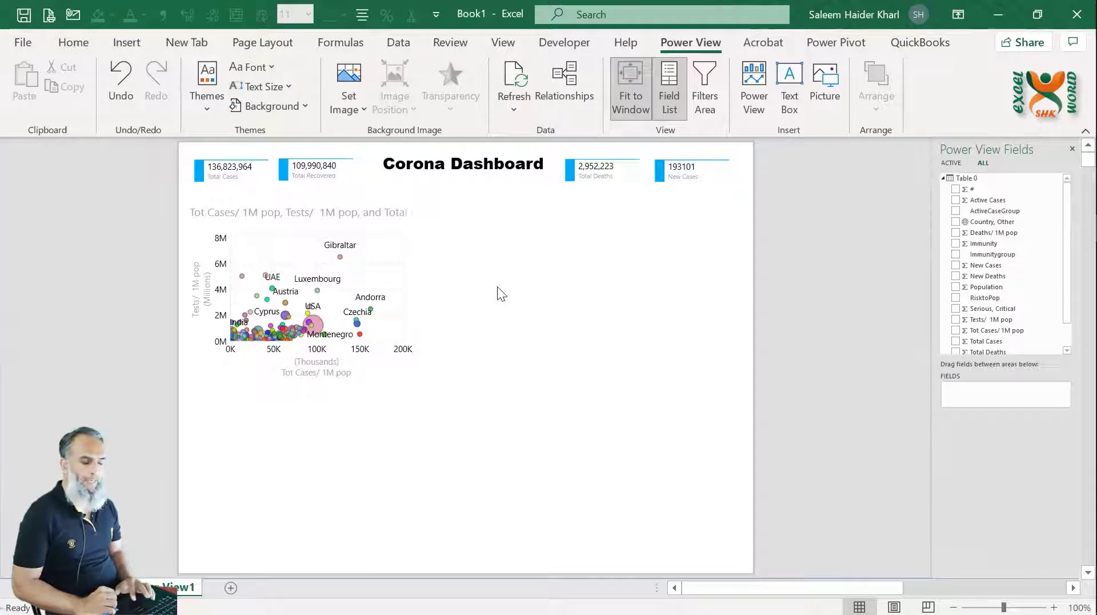
{"action": "left_click", "coordinate": [957, 212]}
{"action": "left_click", "coordinate": [955, 201]}
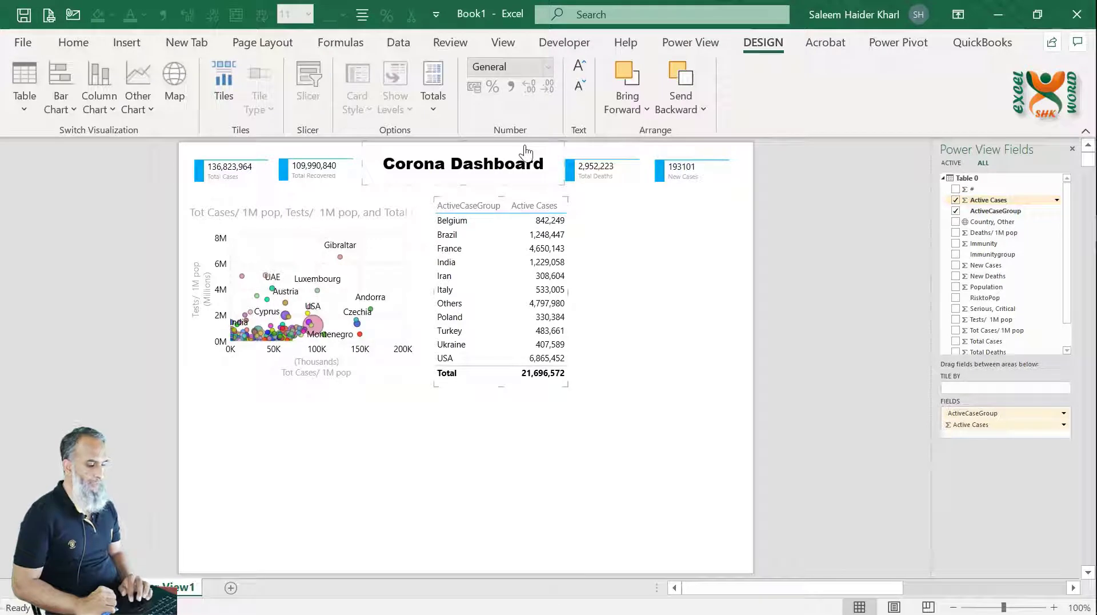
Convert the ActiveCaseGroup table into a pie chart, then size and place it beside the scatter chart
{"action": "left_click", "coordinate": [136, 110]}
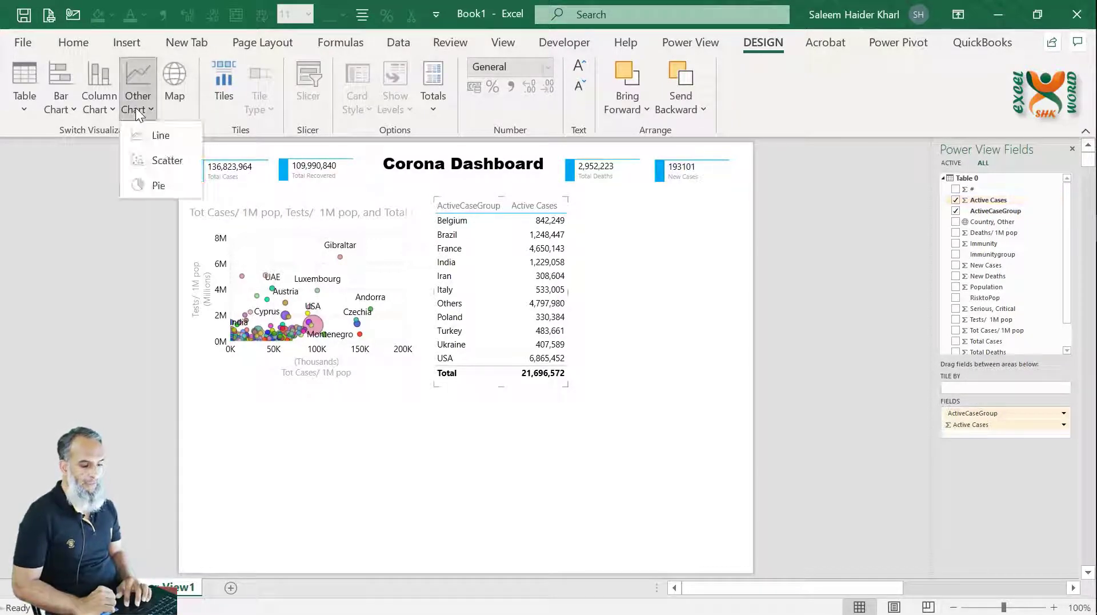
{"action": "left_click", "coordinate": [171, 184]}
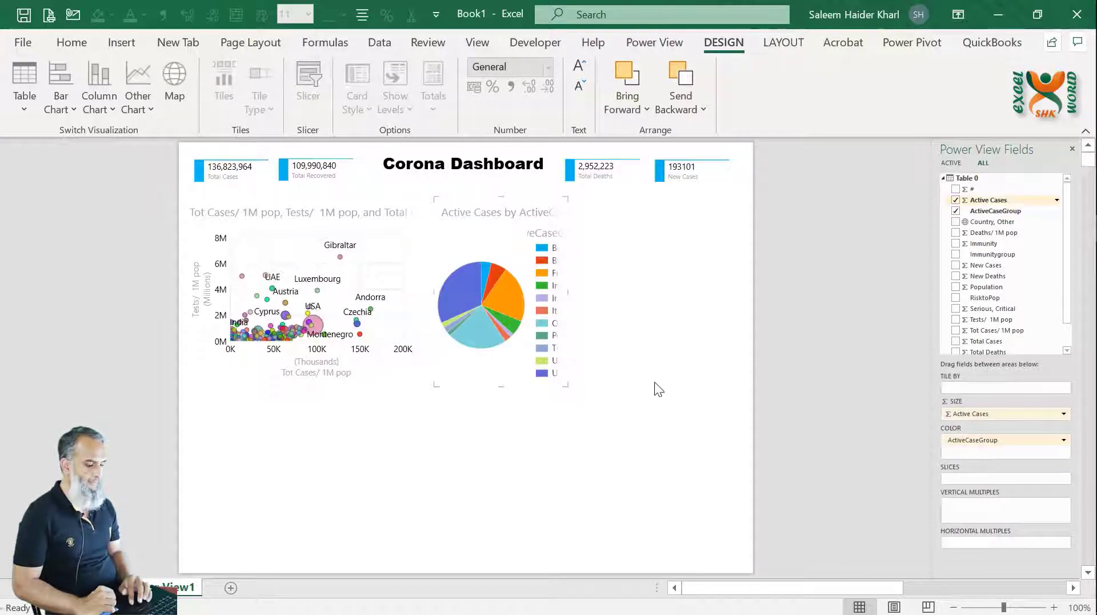
{"action": "left_click_drag", "start_coordinate": [564, 383], "coordinate": [677, 385]}
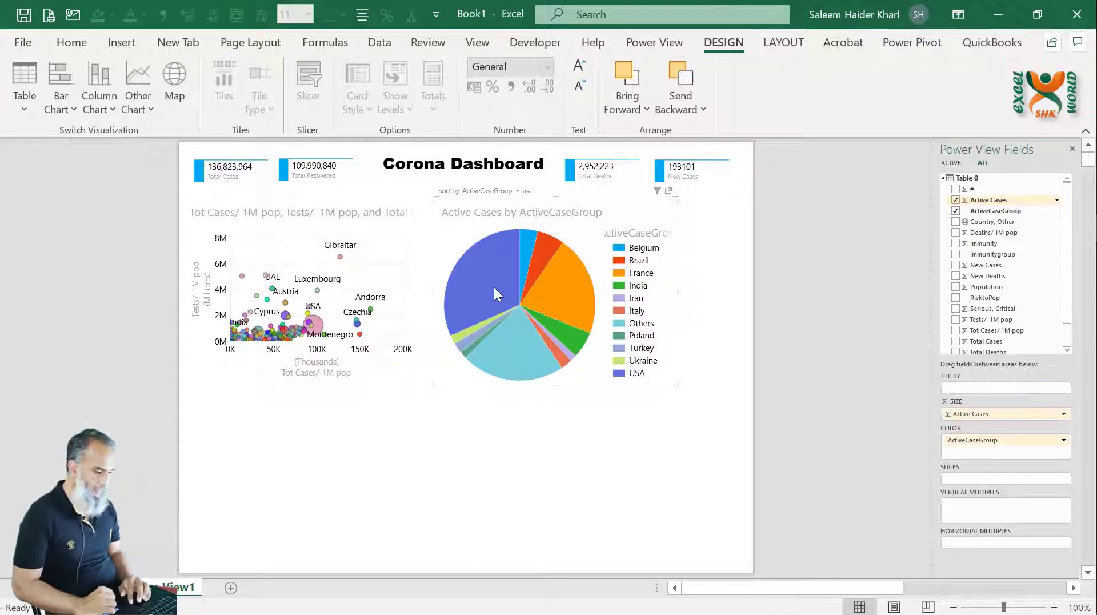
{"action": "mouse_move", "coordinate": [495, 290]}
{"action": "mouse_move", "coordinate": [526, 372]}
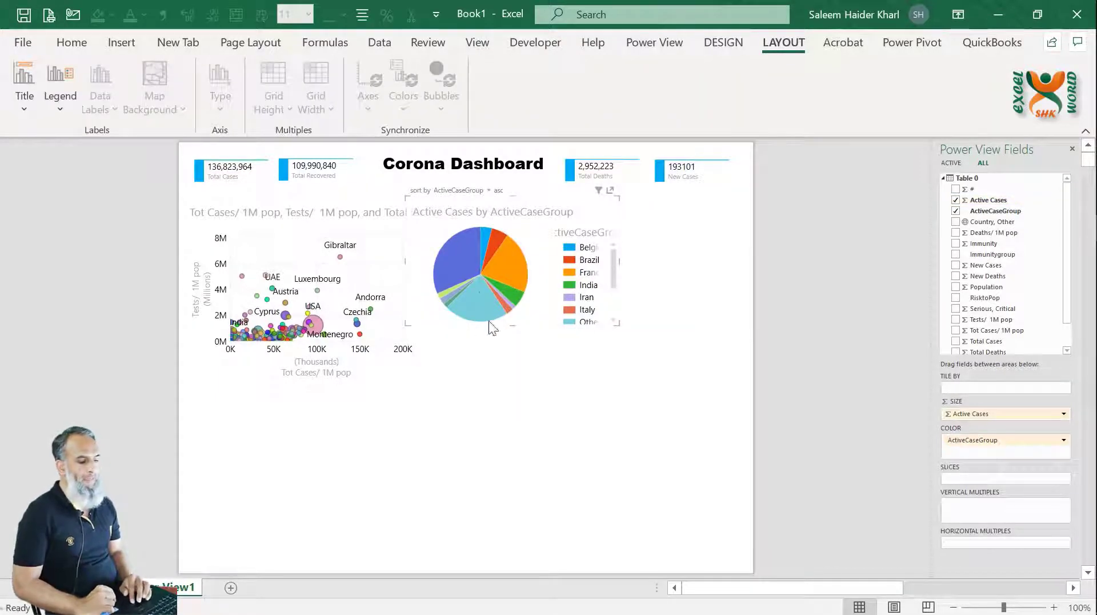
{"action": "mouse_move", "coordinate": [477, 303]}
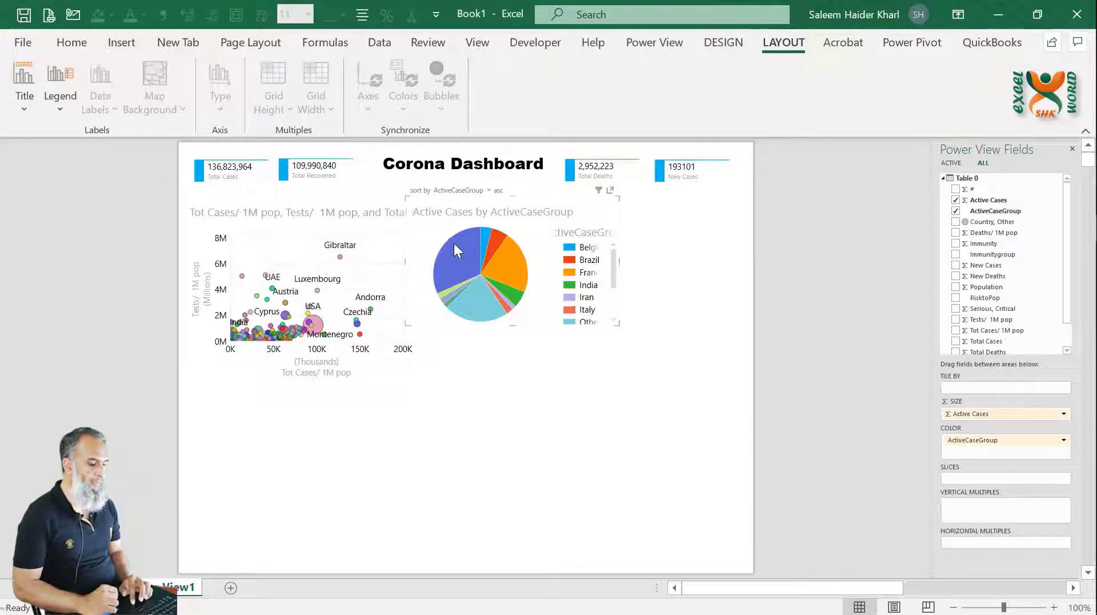
{"action": "mouse_move", "coordinate": [464, 268]}
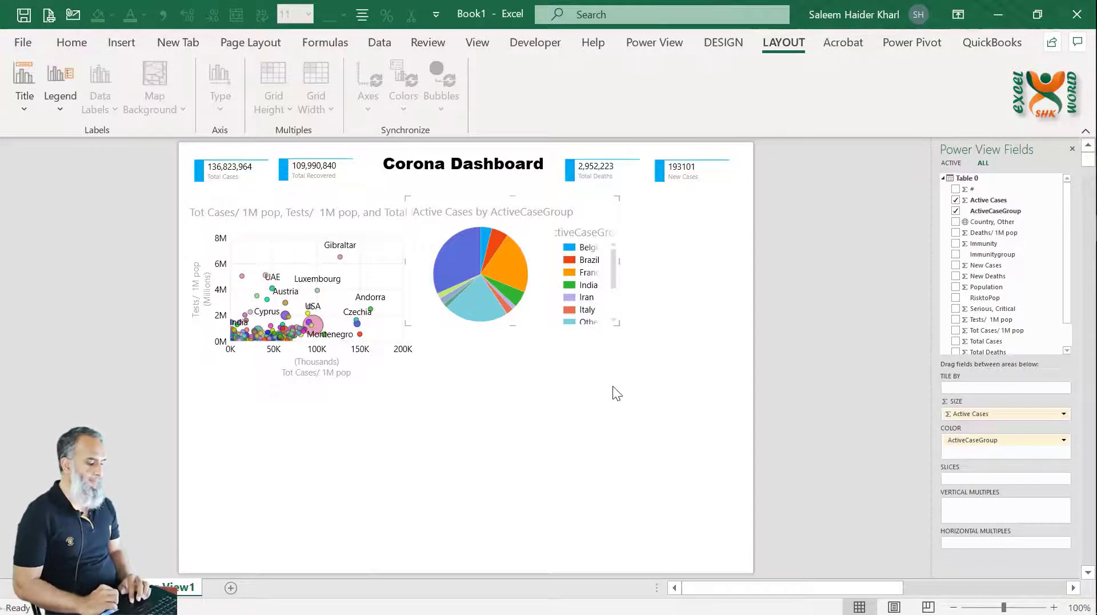
Add a separate table of Country, Other and New Cases, sorted by New Cases in descending order
{"action": "left_click", "coordinate": [691, 370]}
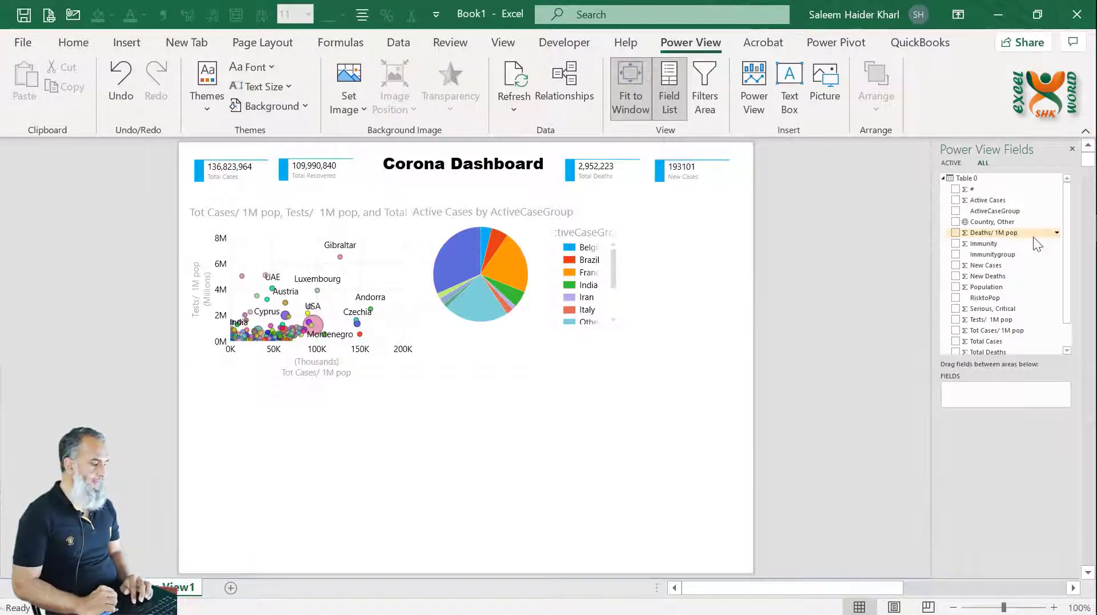
{"action": "left_click", "coordinate": [955, 223]}
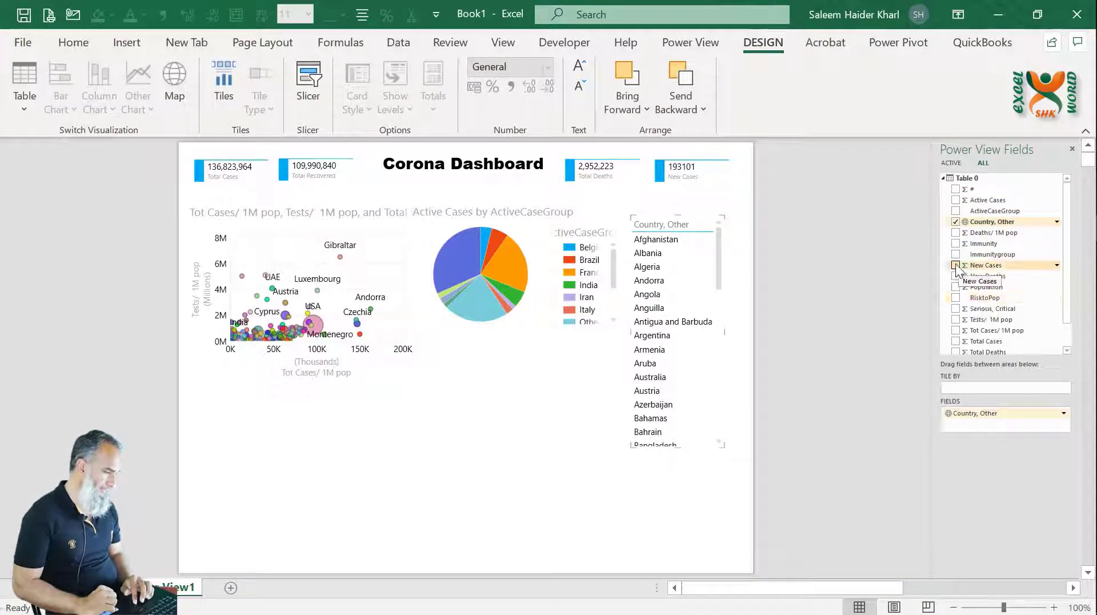
{"action": "left_click", "coordinate": [955, 266]}
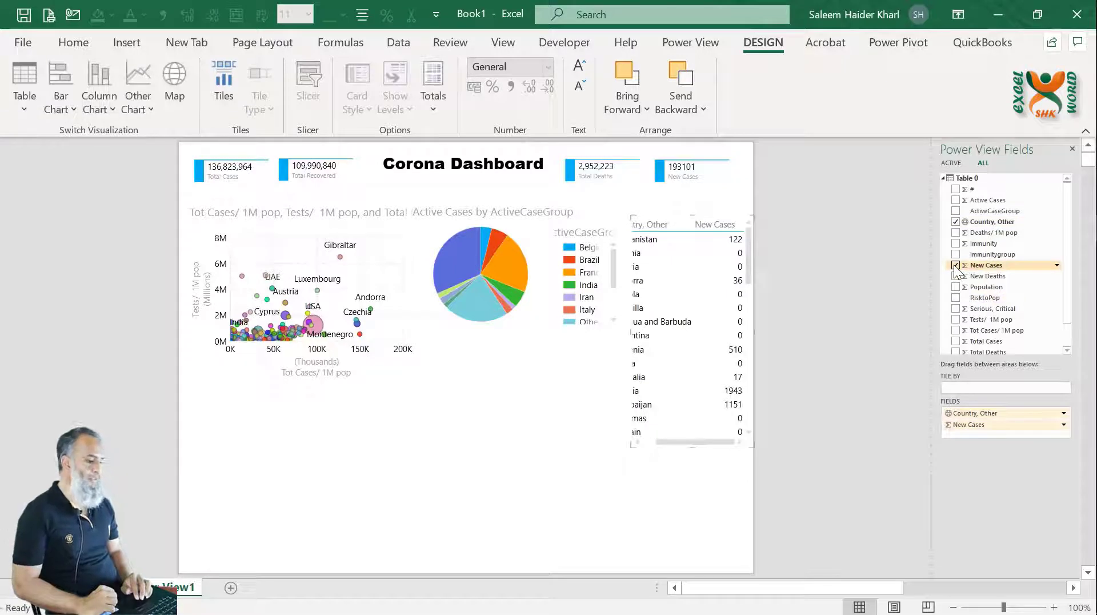
{"action": "left_click", "coordinate": [718, 224]}
{"action": "left_click", "coordinate": [718, 224]}
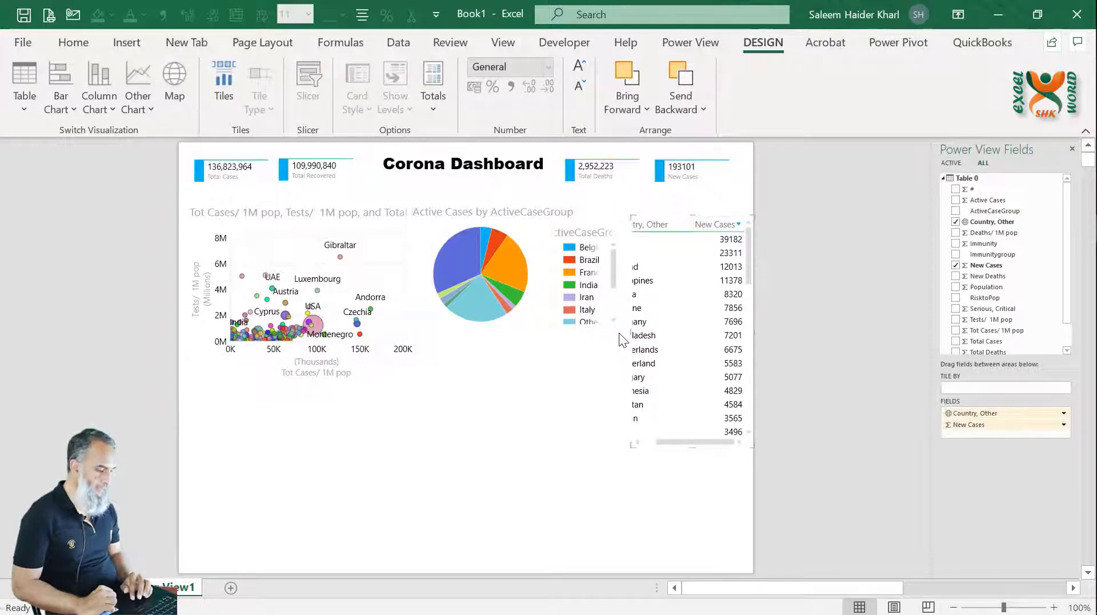
Set the text size of the whole Power View report to 75%
{"action": "left_click", "coordinate": [541, 388]}
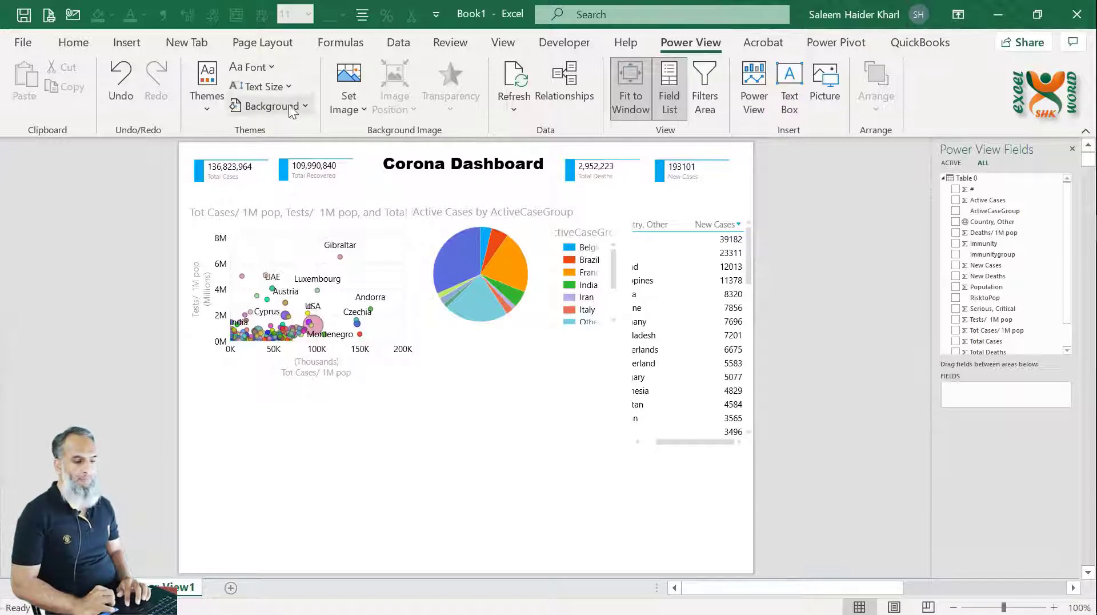
{"action": "left_click", "coordinate": [289, 85]}
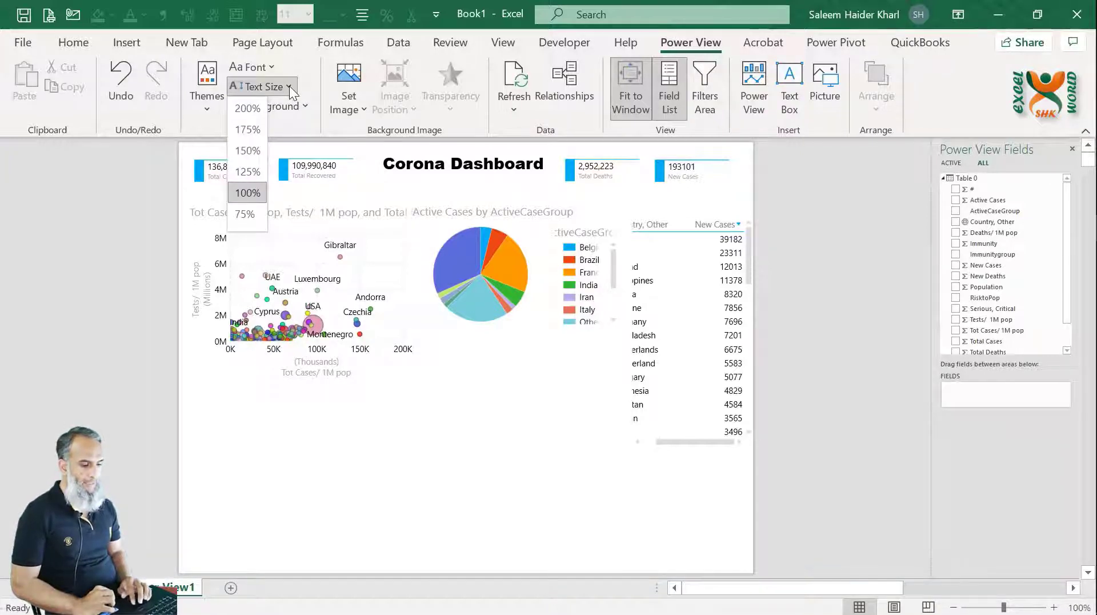
{"action": "left_click", "coordinate": [245, 215]}
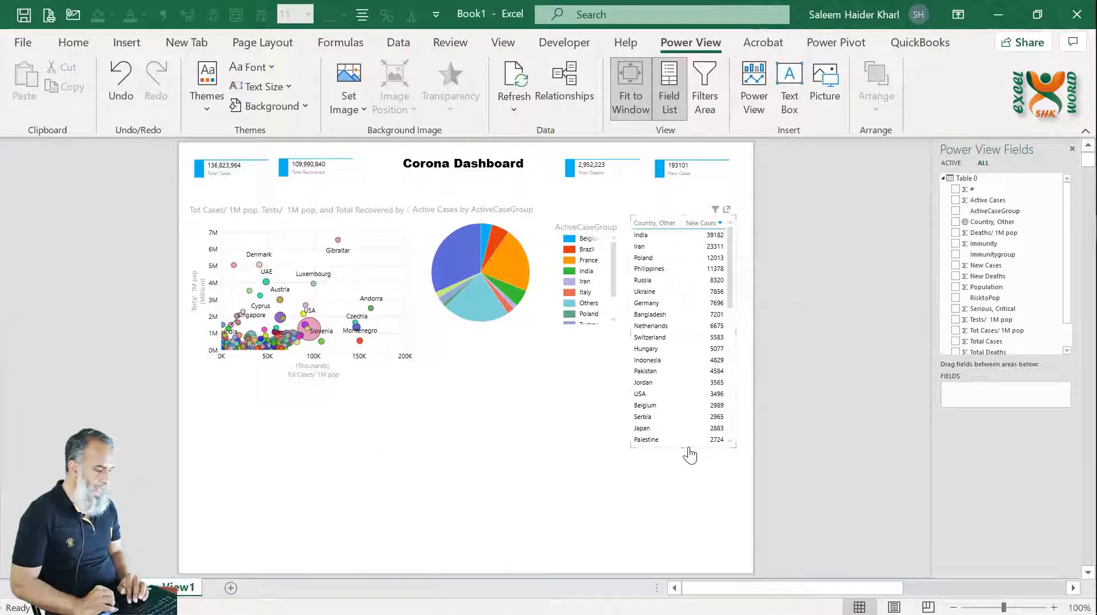
Extend the country New Cases table to the bottom of the report and place it along the report's right edge
{"action": "left_click_drag", "start_coordinate": [686, 447], "coordinate": [693, 572]}
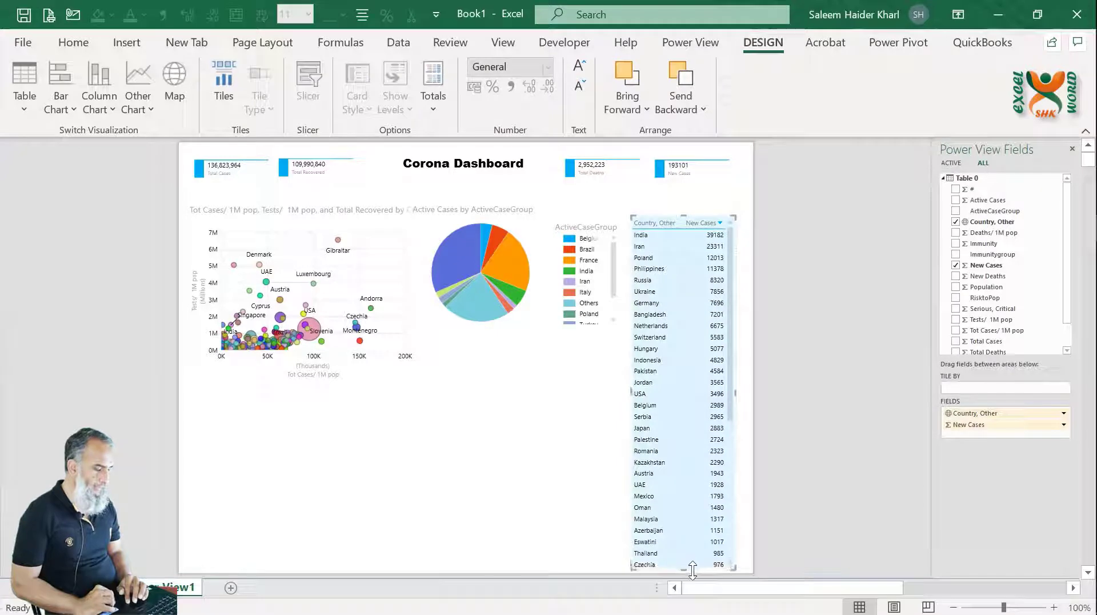
{"action": "left_click", "coordinate": [745, 406]}
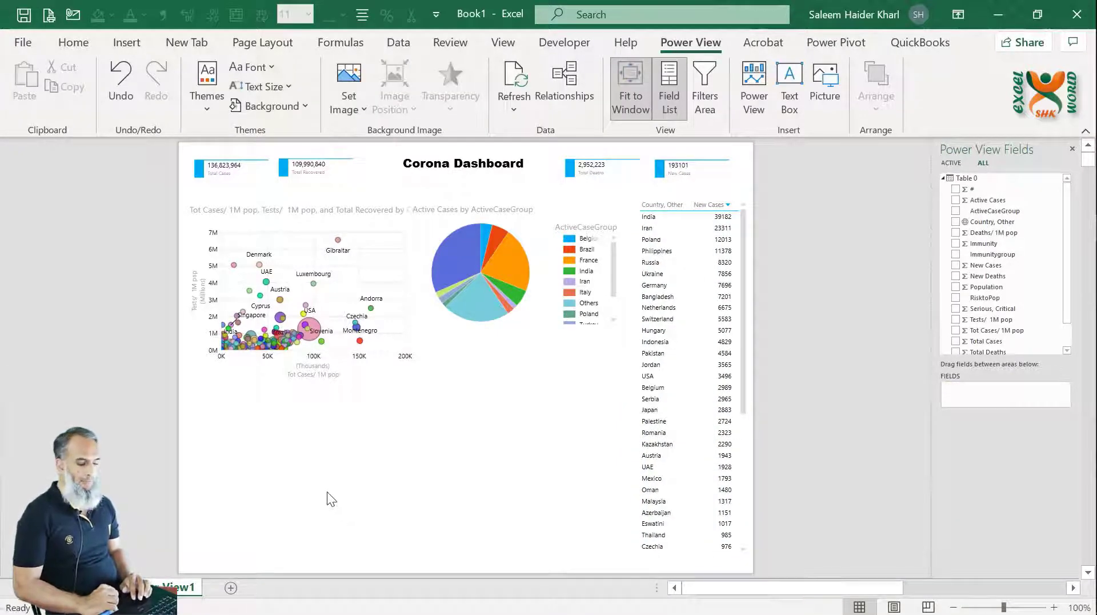
Add a new table with the fields Country, Other, RisktoPop and Deaths/ 1M pop
{"action": "left_click", "coordinate": [957, 223]}
{"action": "scroll", "coordinate": [961, 336], "scroll_direction": "down", "scroll_amount": 2}
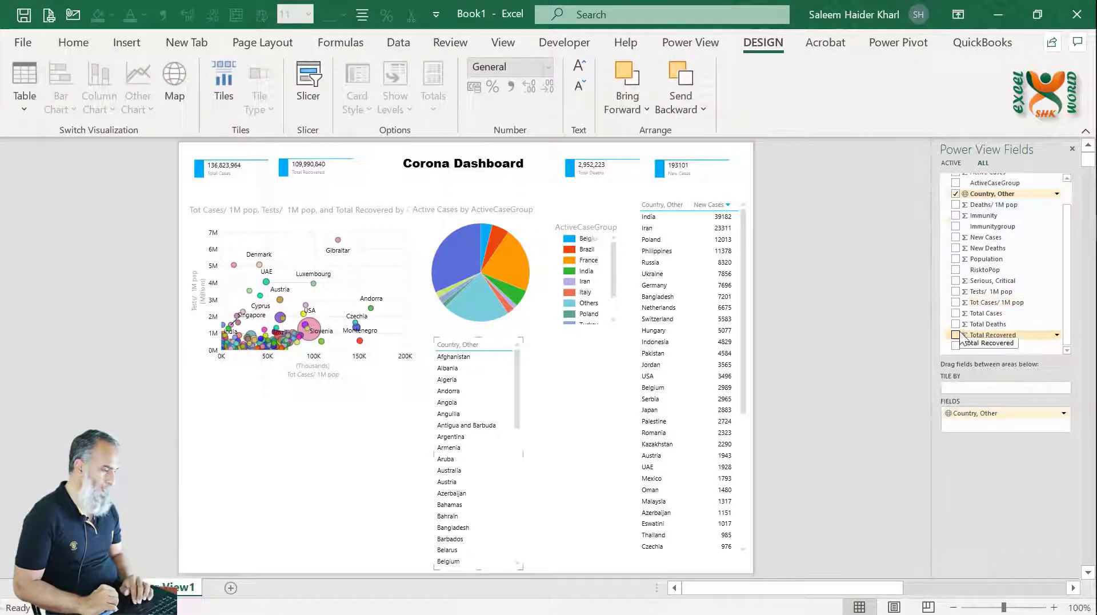
{"action": "left_click", "coordinate": [956, 270]}
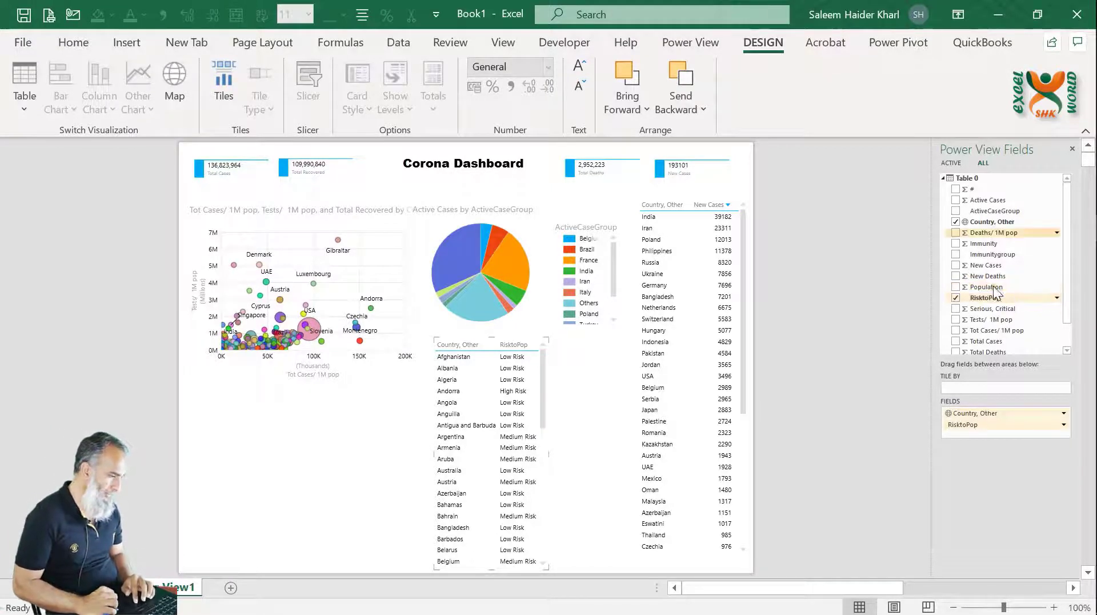
{"action": "left_click", "coordinate": [956, 233]}
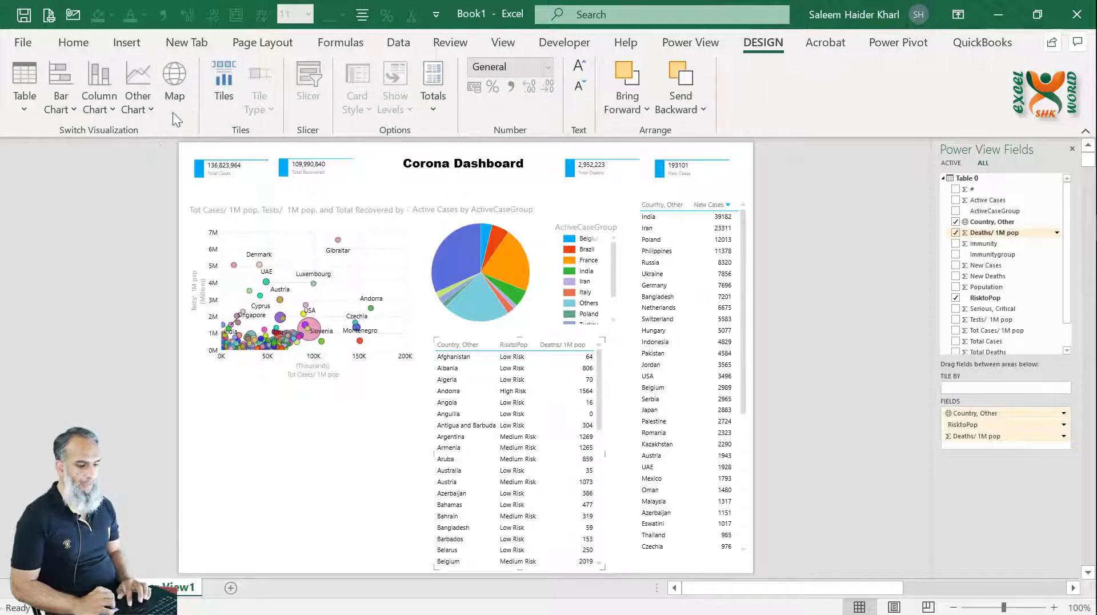
Convert the Deaths/ 1M pop table into a map and fit it beneath the scatter chart at about the chart's width
{"action": "left_click", "coordinate": [184, 77]}
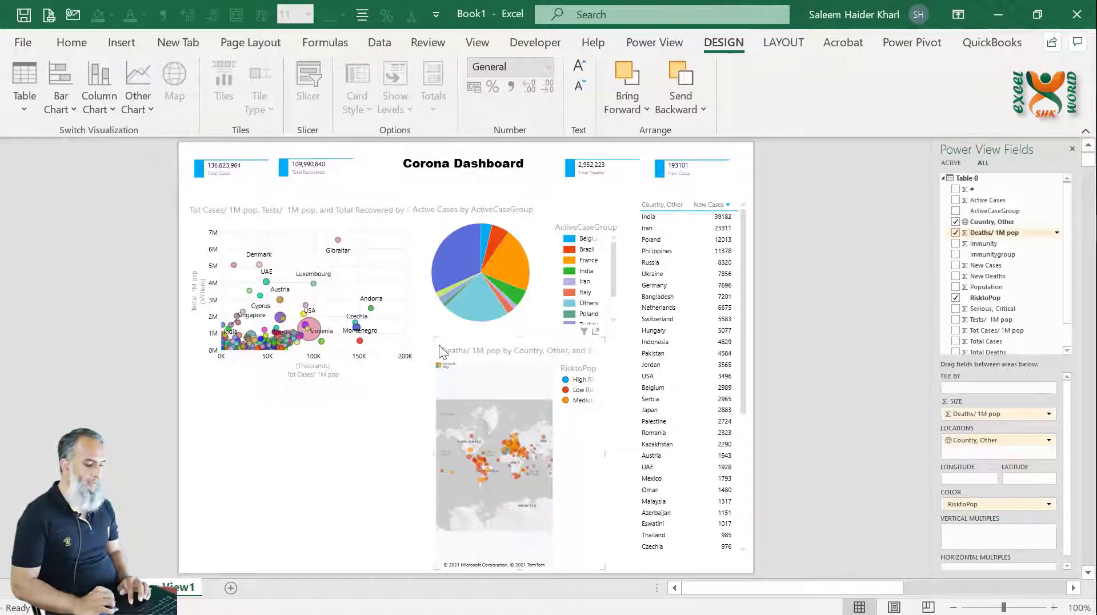
{"action": "left_click_drag", "start_coordinate": [435, 339], "coordinate": [182, 370]}
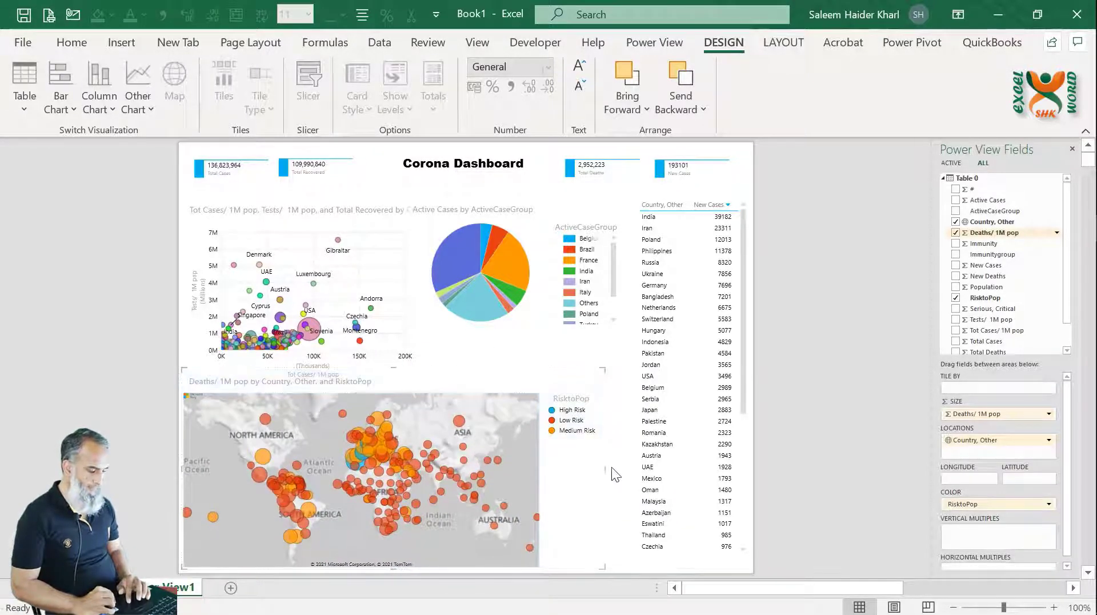
{"action": "left_click_drag", "start_coordinate": [605, 469], "coordinate": [409, 483]}
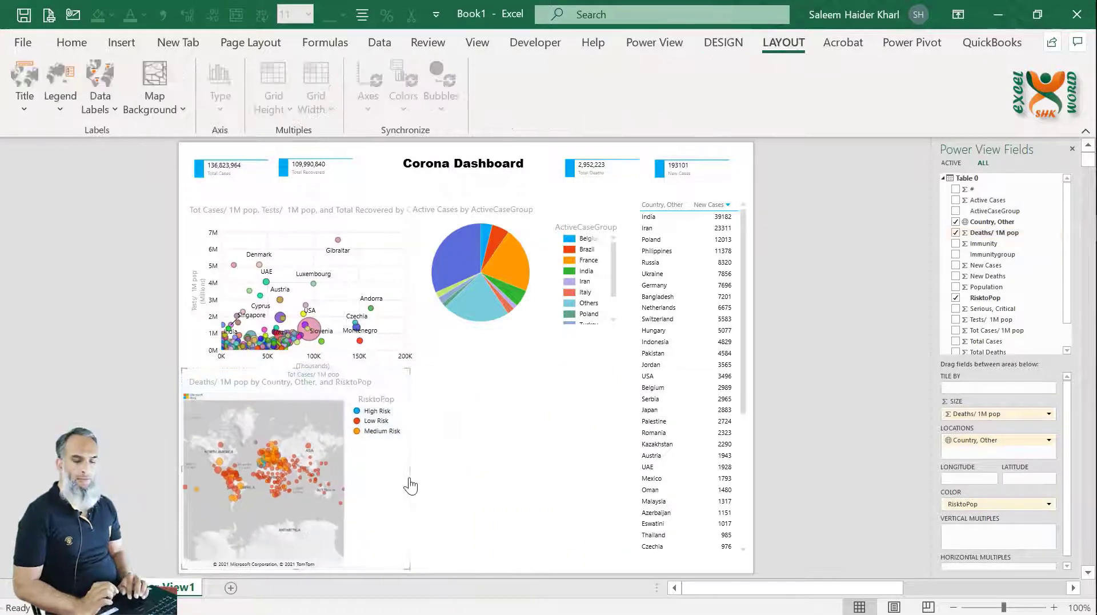
Give the map the Road Map Background and show its RisktoPop legend at the top
{"action": "left_click", "coordinate": [170, 105]}
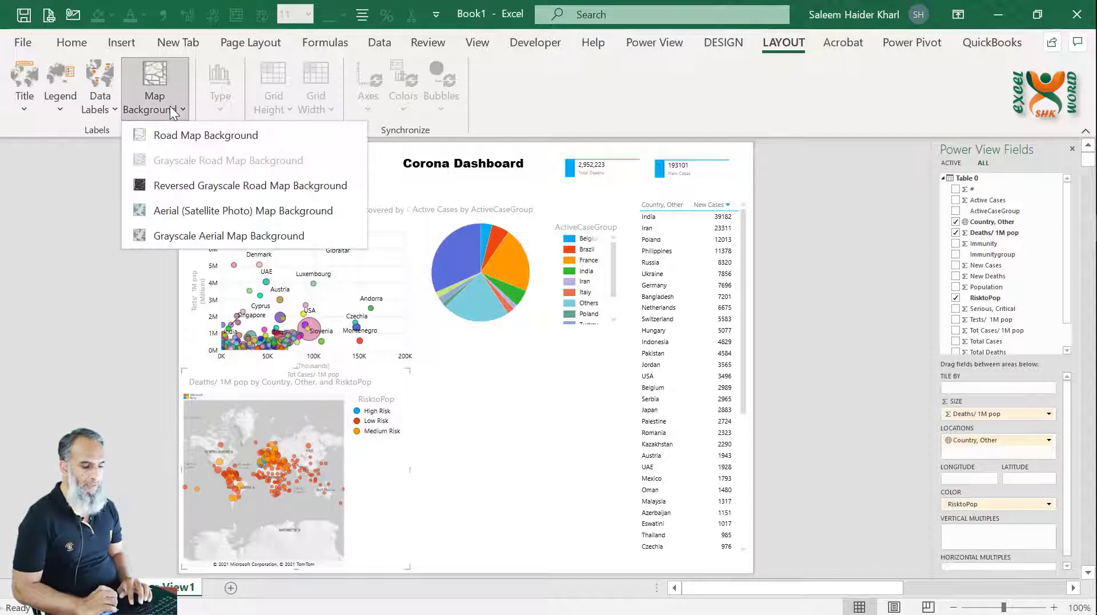
{"action": "left_click", "coordinate": [188, 137]}
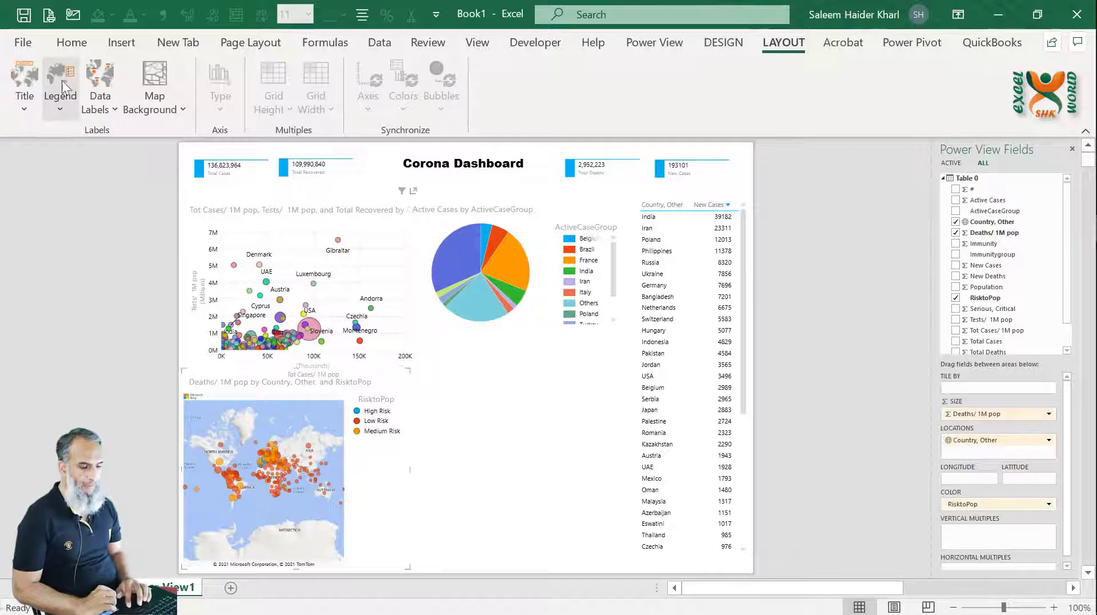
{"action": "left_click", "coordinate": [57, 112]}
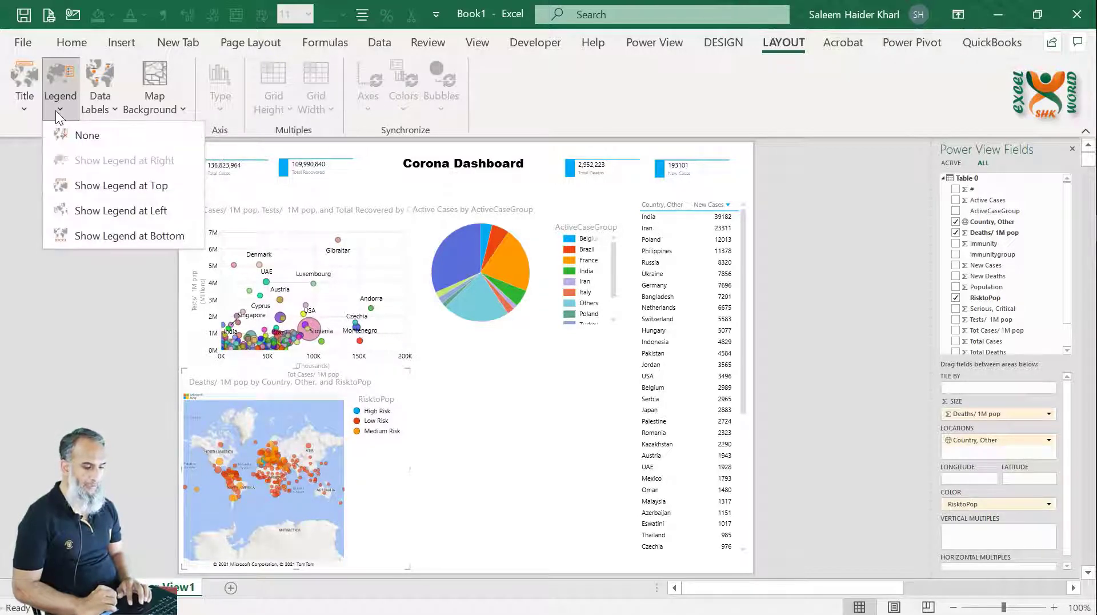
{"action": "left_click", "coordinate": [114, 187]}
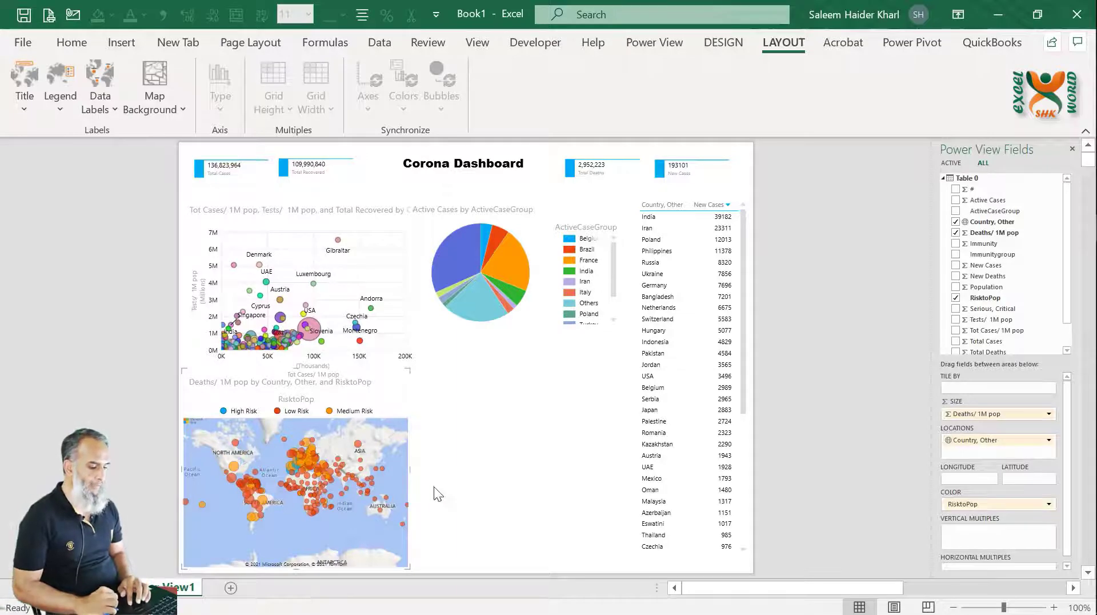
Add a new table with the fields Country, Other, Immunitygroup and Total Recovered
{"action": "left_click", "coordinate": [478, 441]}
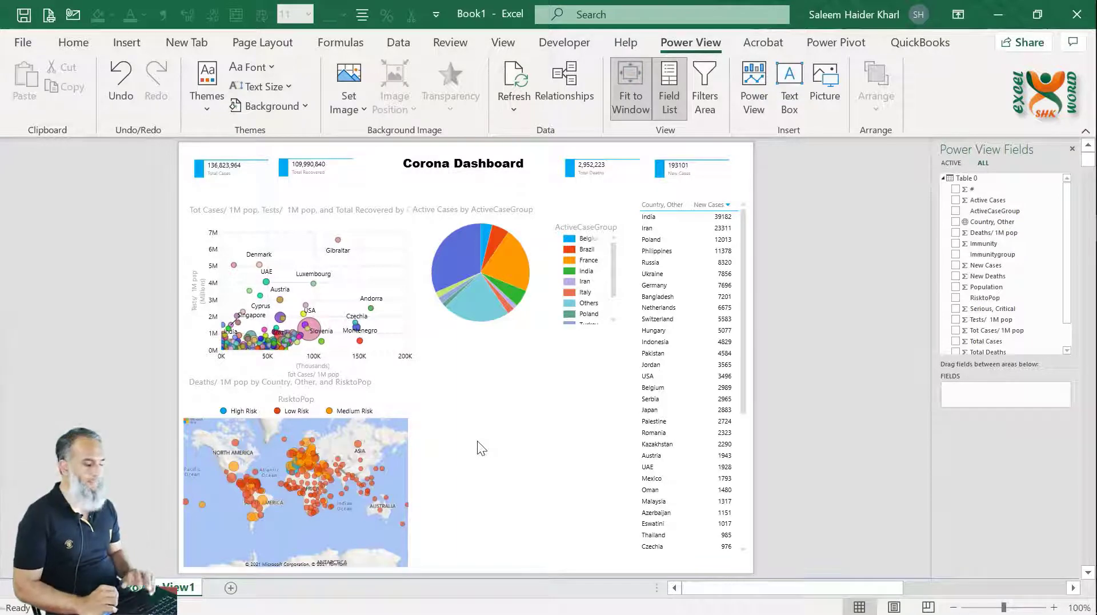
{"action": "left_click", "coordinate": [956, 222]}
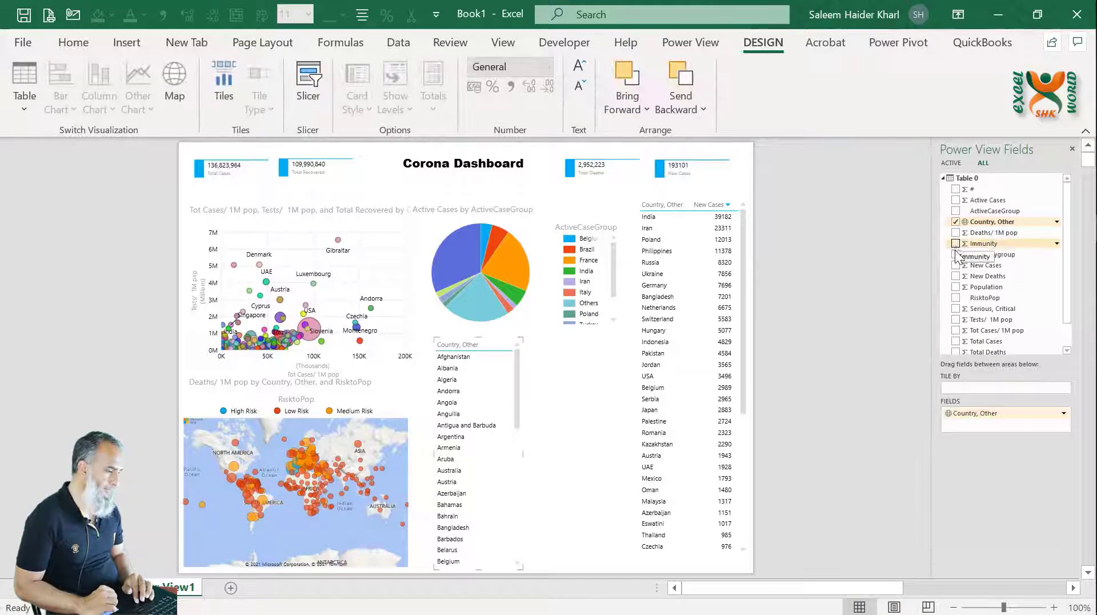
{"action": "left_click", "coordinate": [956, 254]}
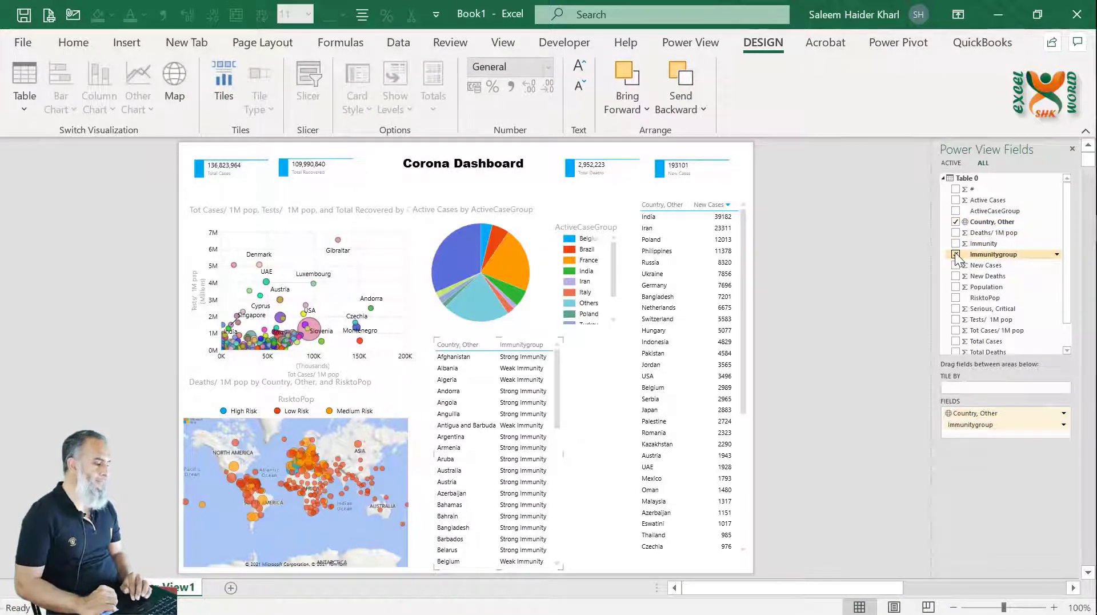
{"action": "scroll", "coordinate": [958, 257], "scroll_direction": "down", "scroll_amount": 1}
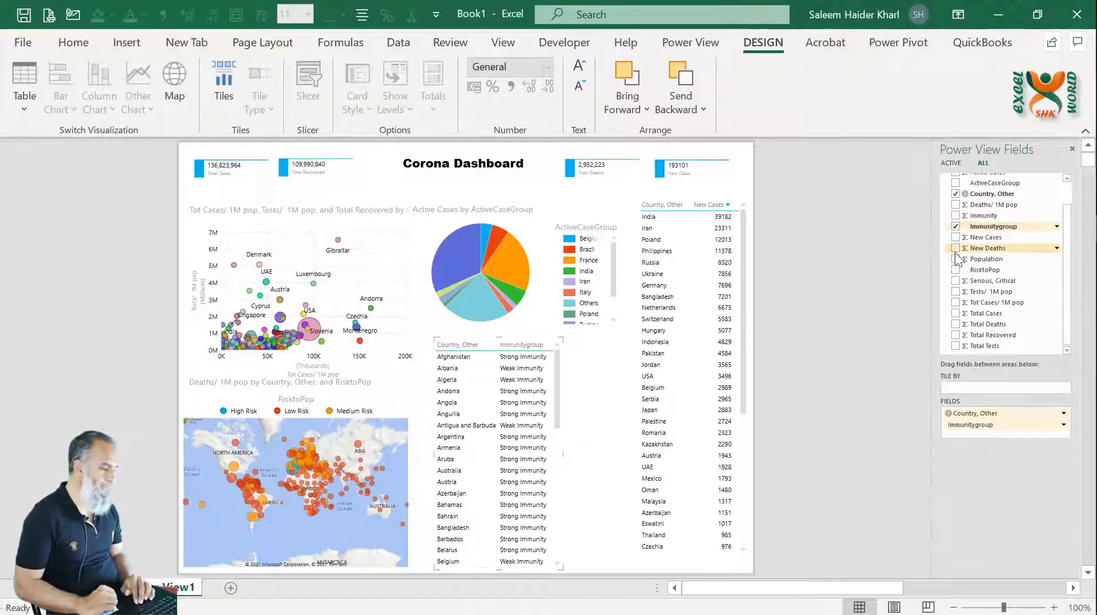
{"action": "left_click", "coordinate": [956, 336]}
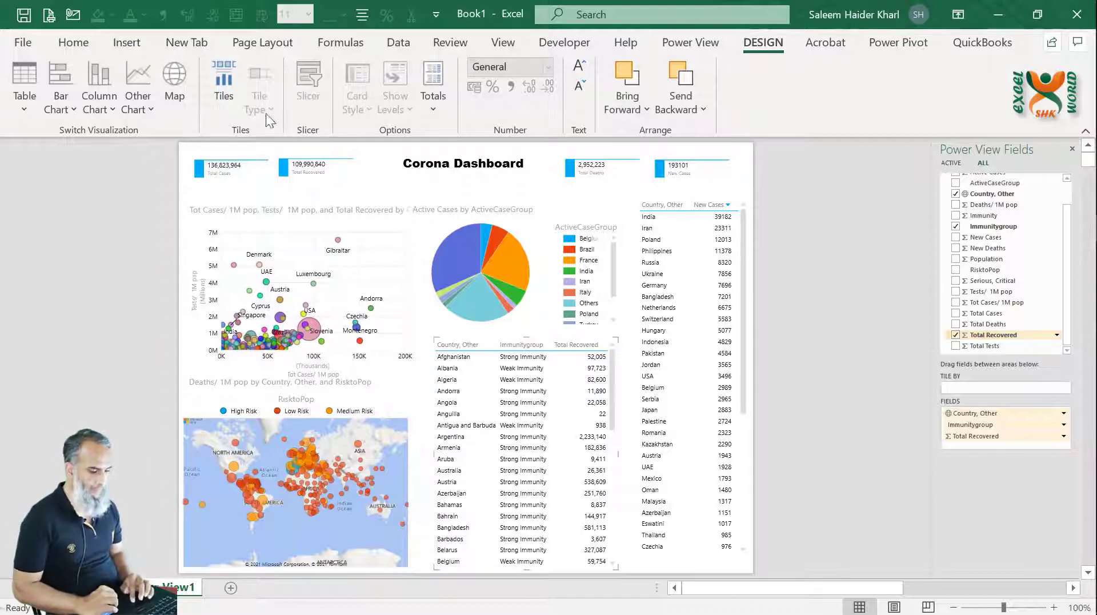
Convert the Total Recovered table into a map and fit it between the risk map and the New Cases table
{"action": "left_click", "coordinate": [174, 101]}
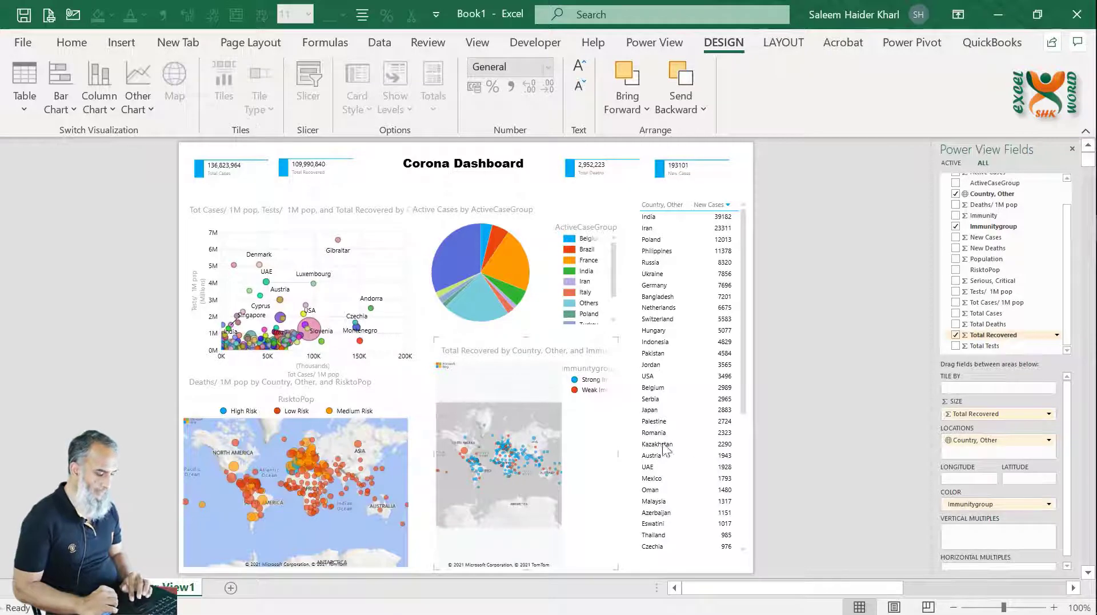
{"action": "left_click_drag", "start_coordinate": [436, 341], "coordinate": [410, 403]}
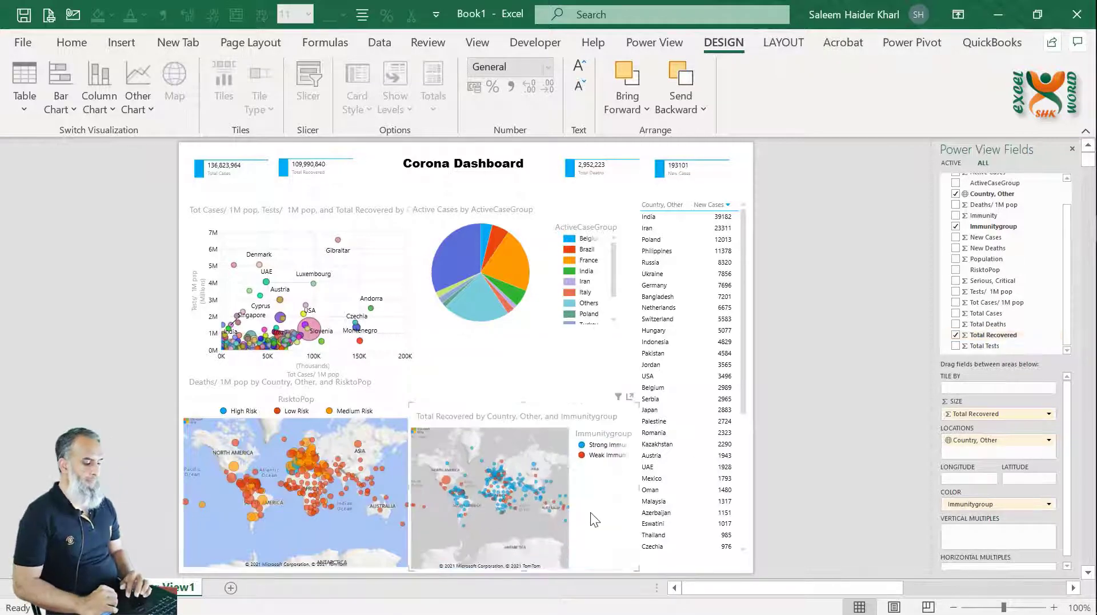
Give the Total Recovered map the Road Map Background and show its Immunitygroup legend at the top
{"action": "left_click", "coordinate": [784, 43]}
{"action": "left_click", "coordinate": [178, 110]}
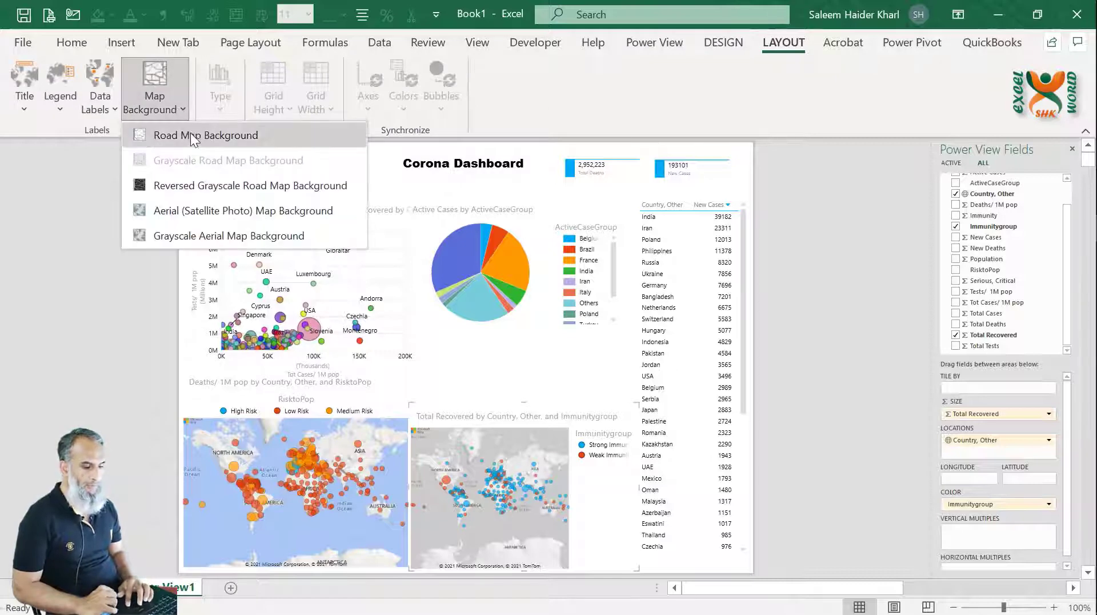
{"action": "left_click", "coordinate": [191, 135]}
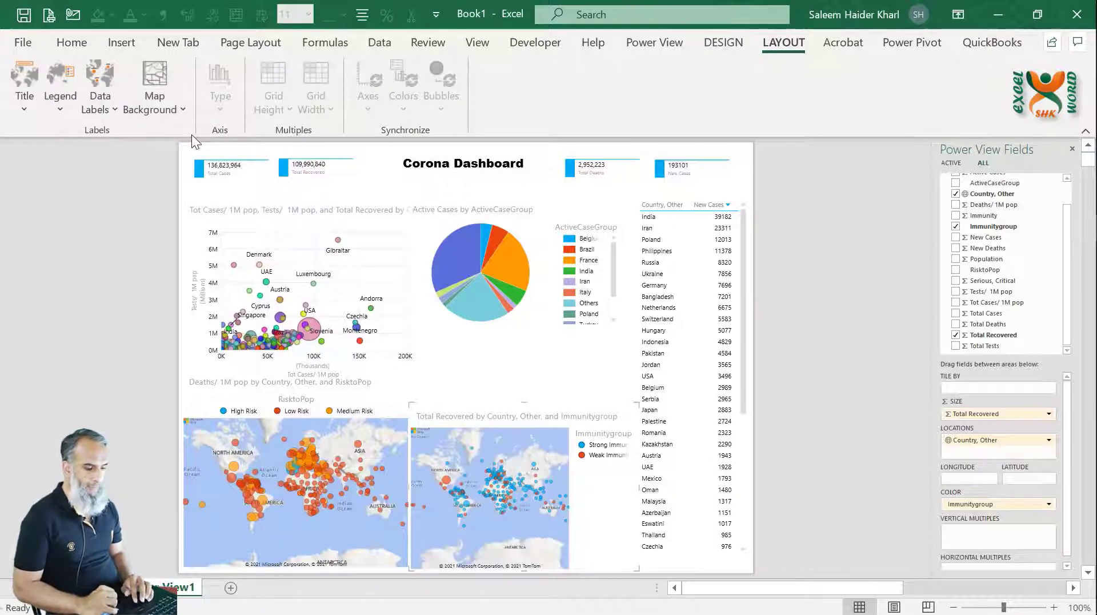
{"action": "left_click", "coordinate": [57, 111]}
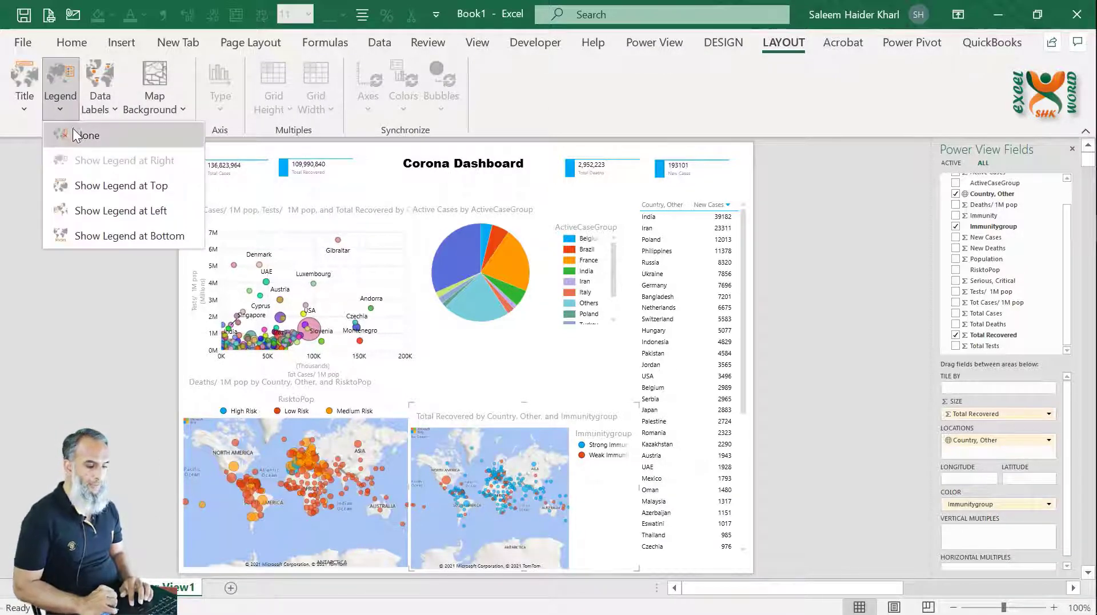
{"action": "left_click", "coordinate": [109, 186]}
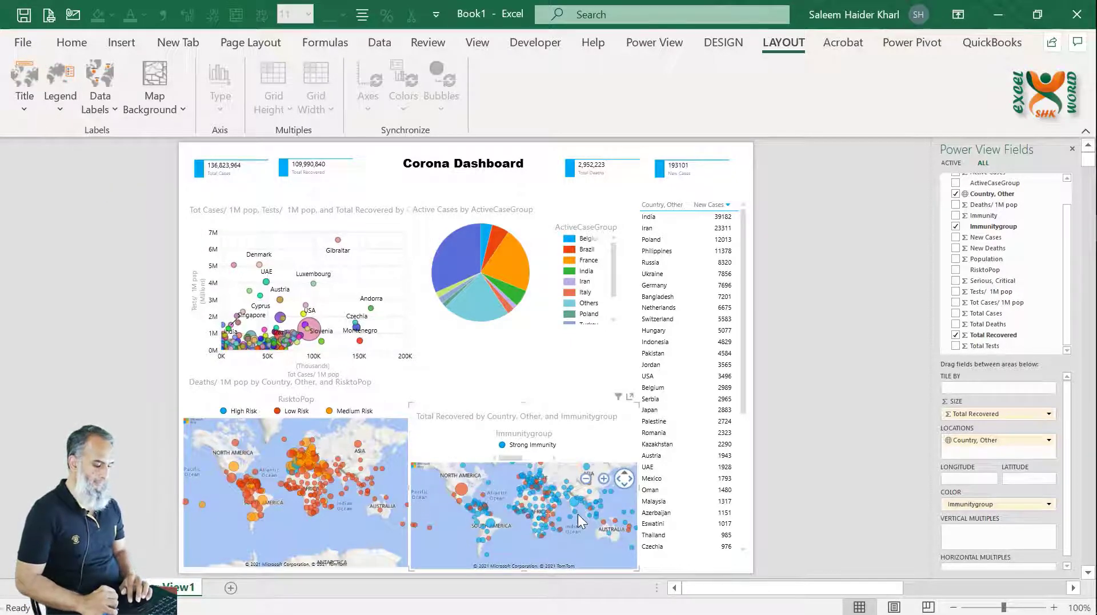
Add a new table with Country, Other and Serious, Critical, and sort it by Serious, Critical in descending order
{"action": "left_click", "coordinate": [528, 362]}
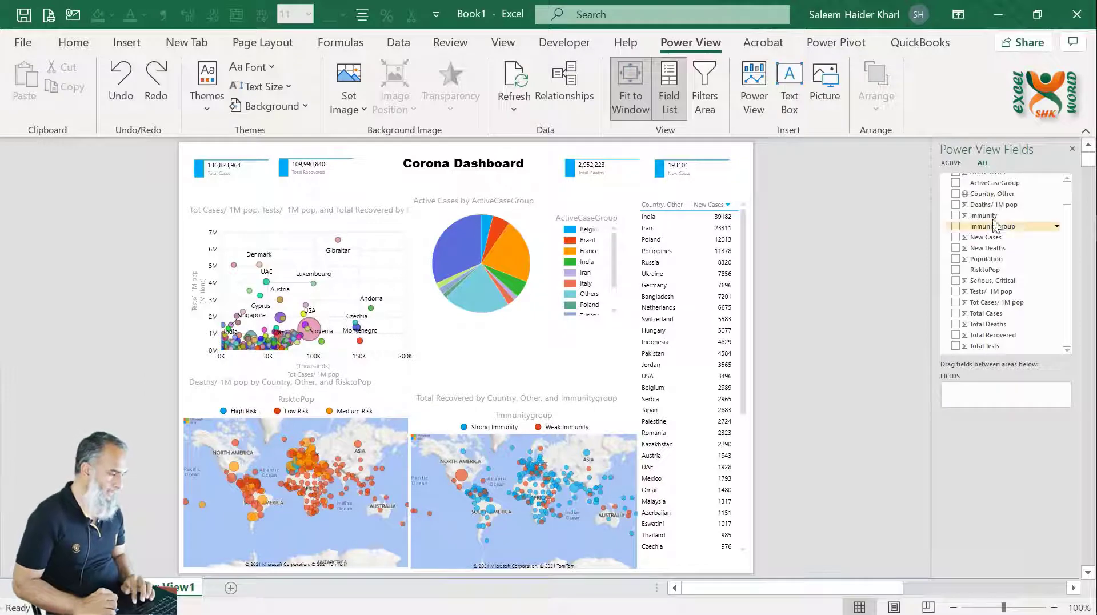
{"action": "left_click", "coordinate": [955, 193]}
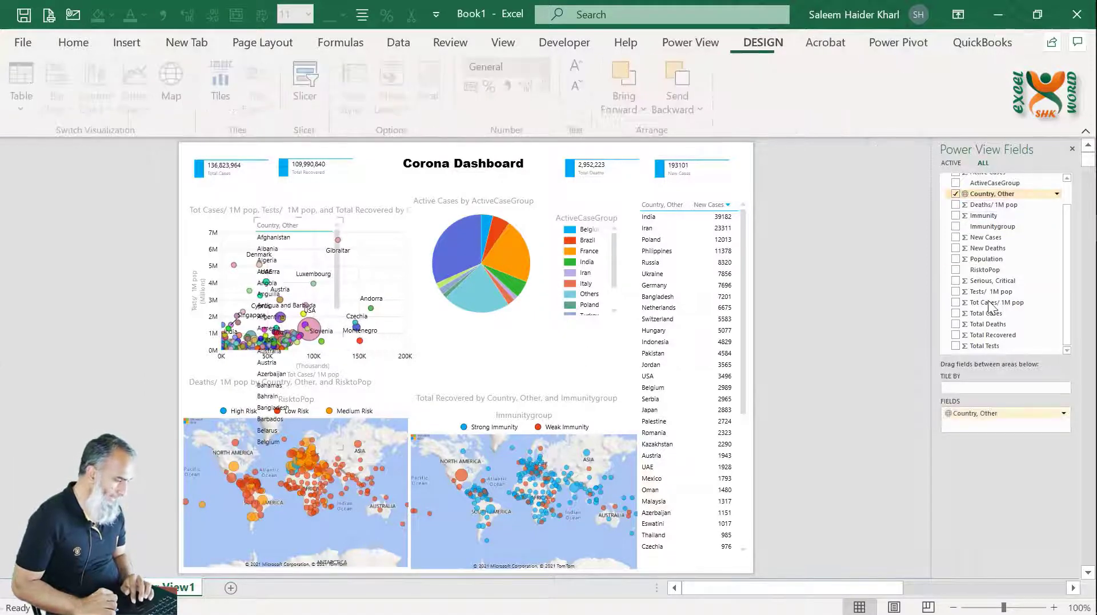
{"action": "left_click", "coordinate": [956, 280]}
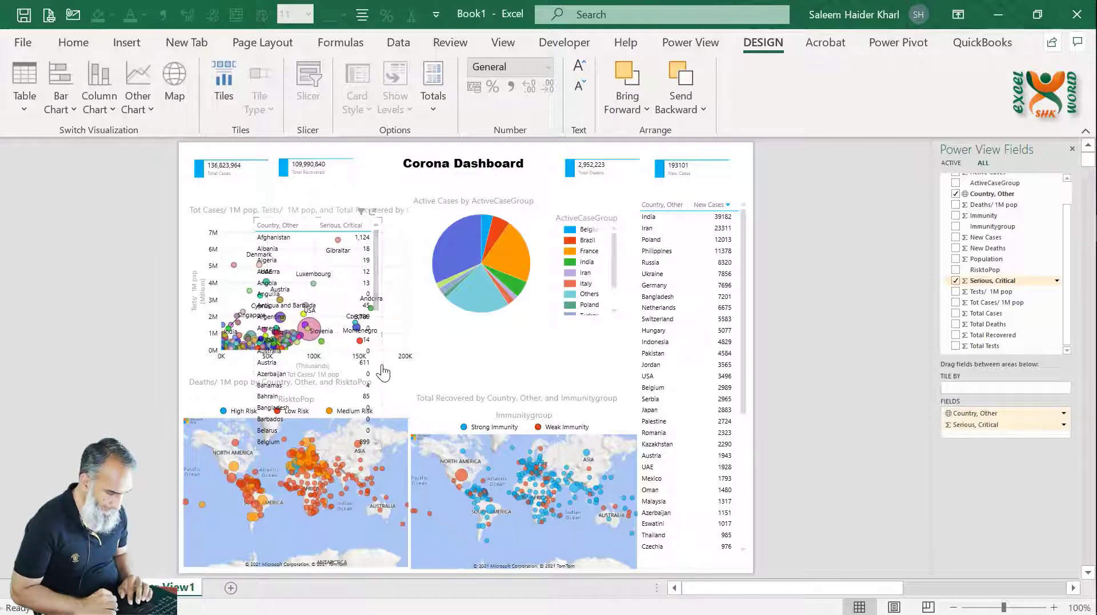
{"action": "left_click_drag", "start_coordinate": [381, 367], "coordinate": [595, 484]}
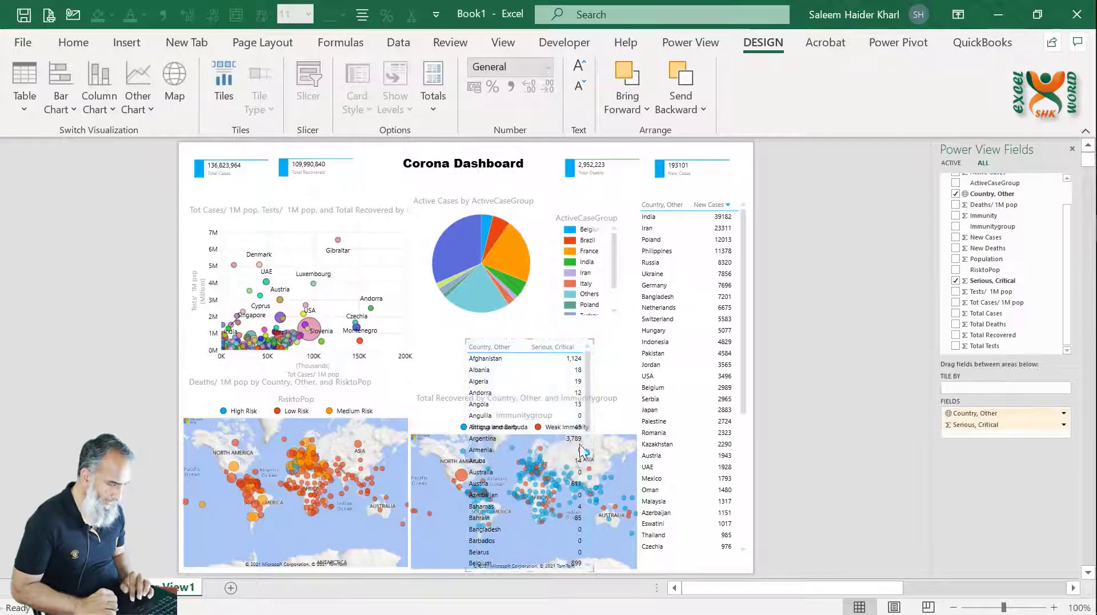
{"action": "left_click", "coordinate": [564, 347]}
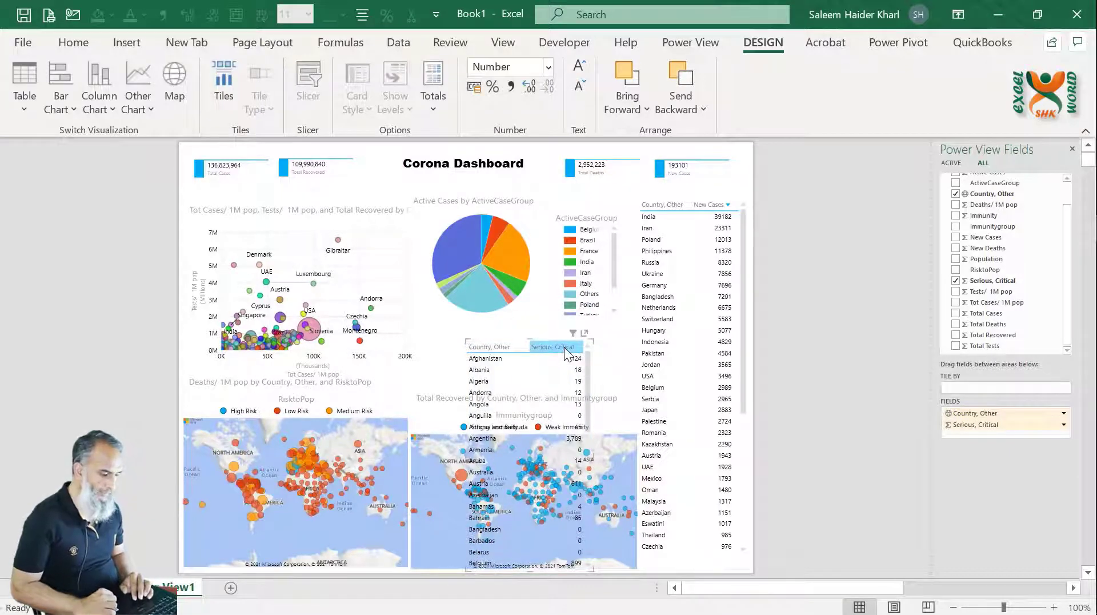
{"action": "left_click", "coordinate": [564, 348]}
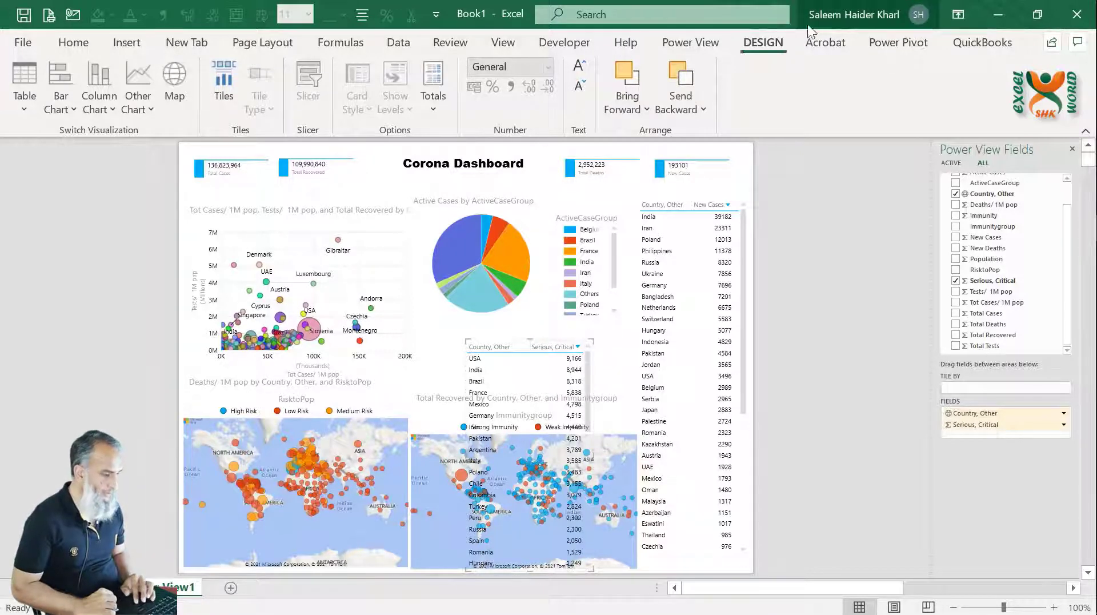
Convert the Serious, Critical table into a clustered column chart and fit it between the pie chart and the Total Recovered map
{"action": "left_click", "coordinate": [89, 113]}
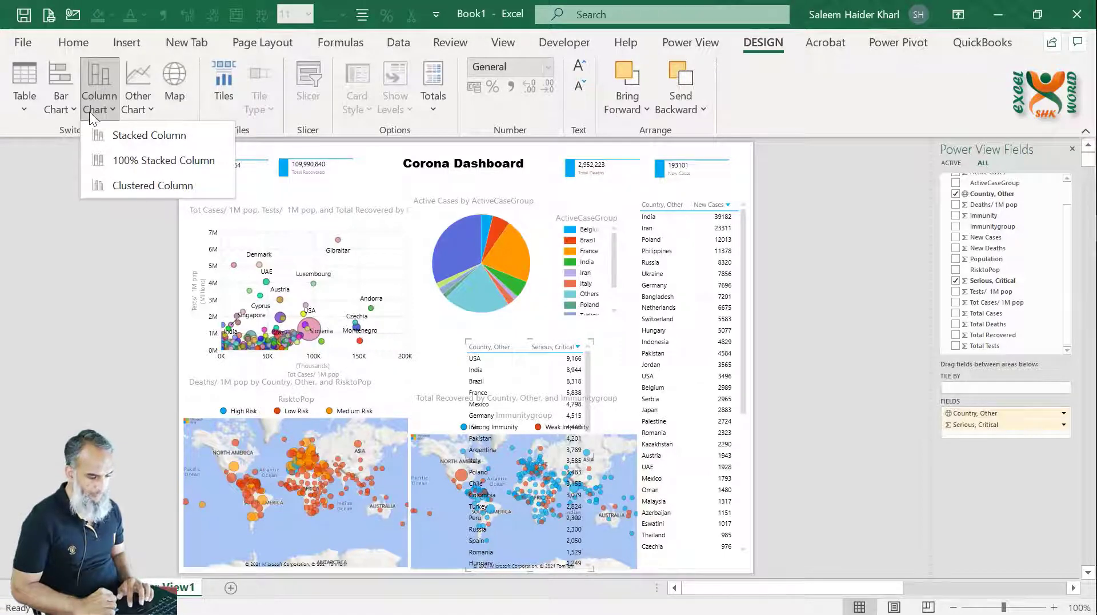
{"action": "left_click", "coordinate": [150, 189]}
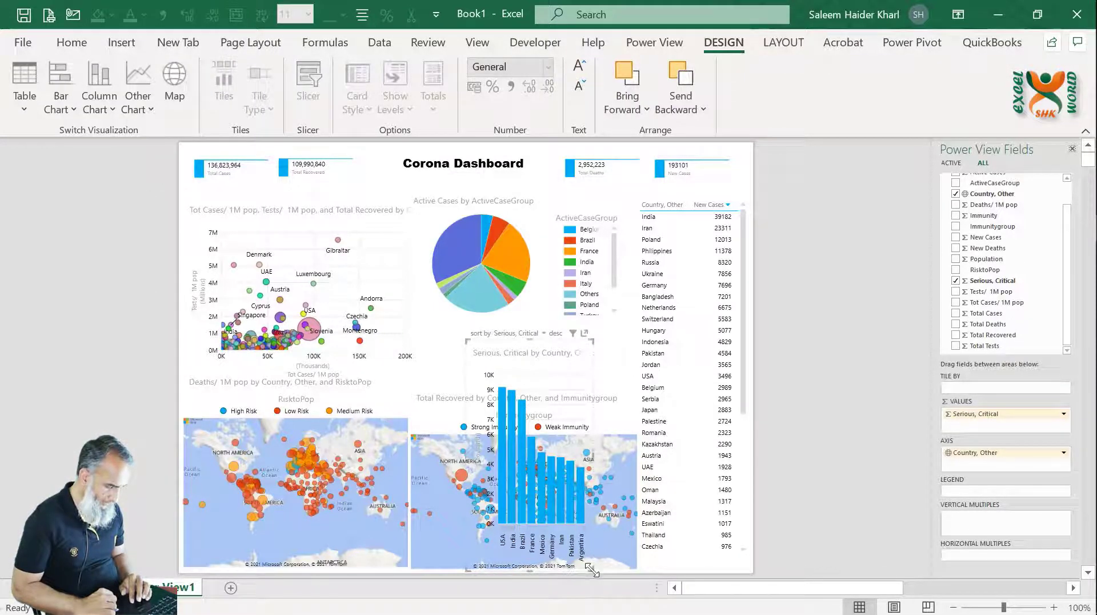
{"action": "left_click_drag", "start_coordinate": [590, 569], "coordinate": [651, 437]}
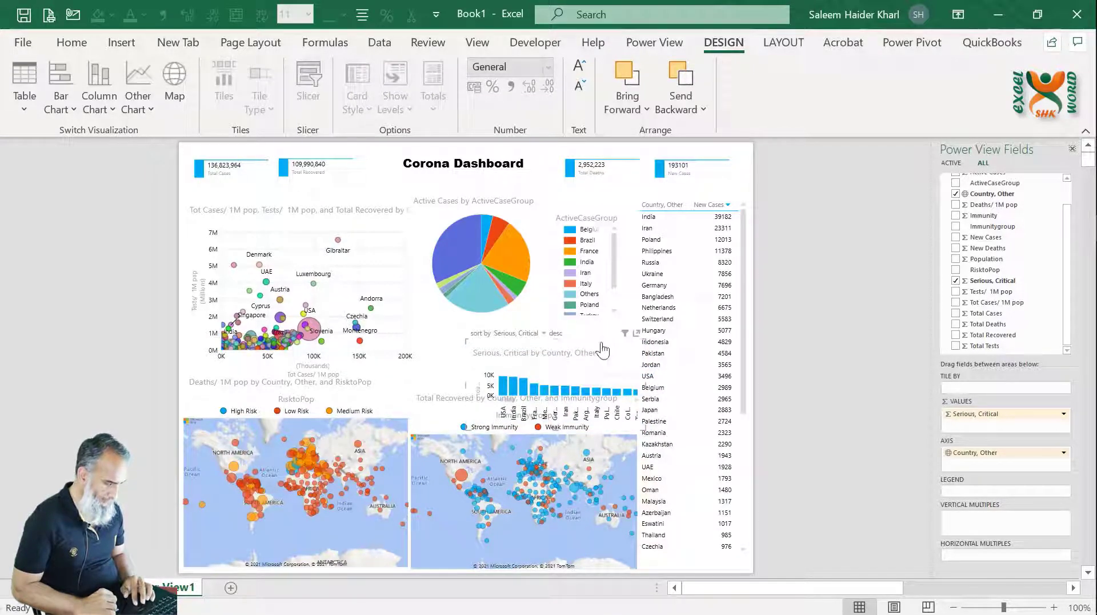
{"action": "left_click_drag", "start_coordinate": [602, 350], "coordinate": [540, 318]}
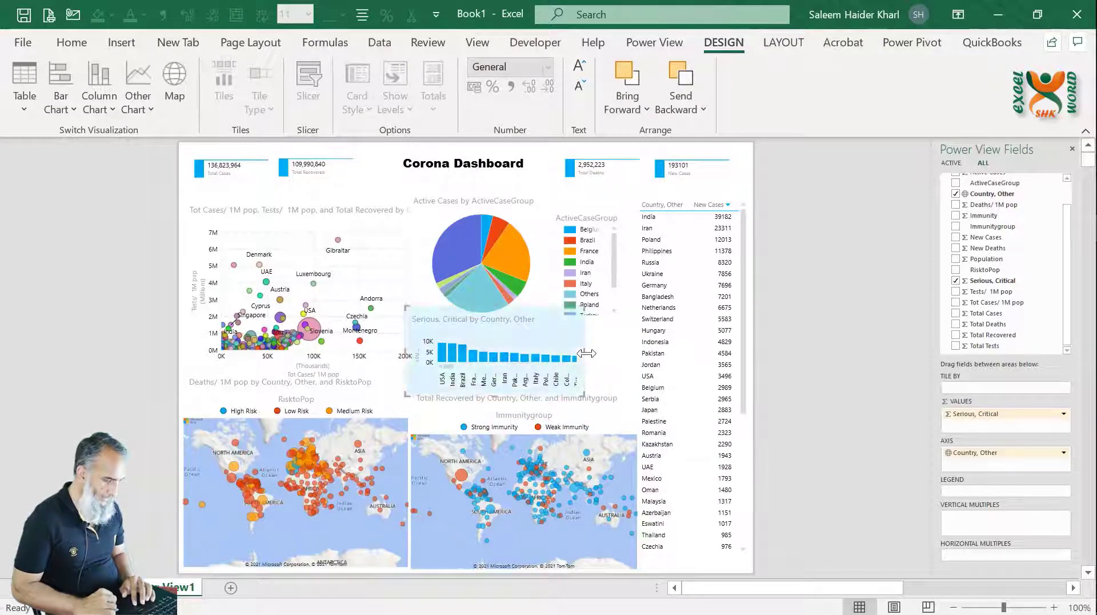
{"action": "left_click_drag", "start_coordinate": [584, 353], "coordinate": [637, 353]}
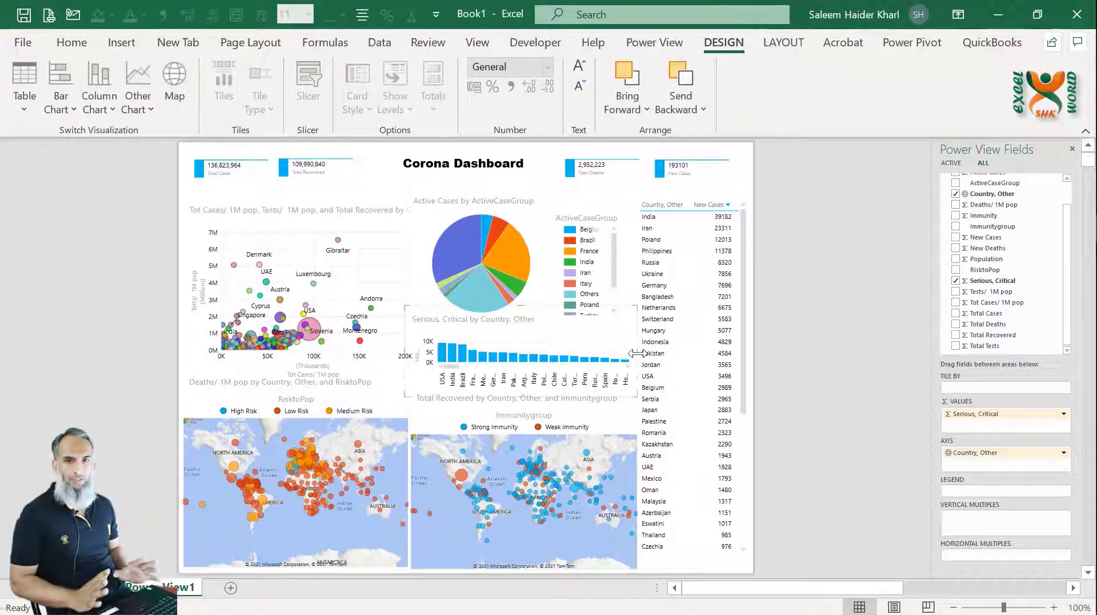
Increase the text size of the Total Cases, Total Recovered, Total Deaths and New Cases cards together
{"action": "left_click", "coordinate": [344, 179]}
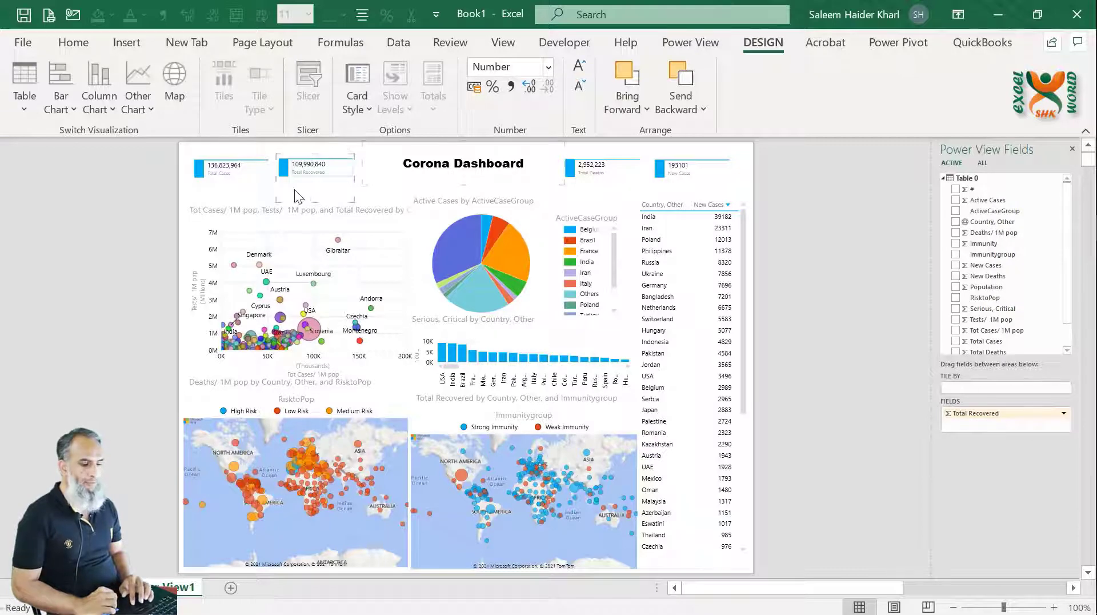
{"action": "left_click", "coordinate": [253, 187], "text": "ctrl"}
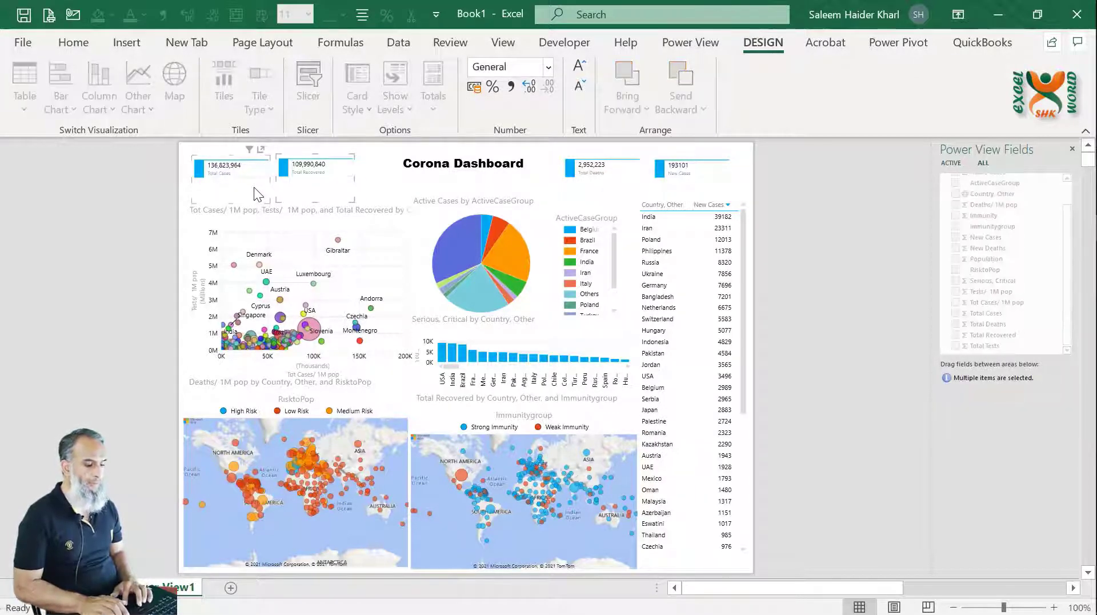
{"action": "left_click", "coordinate": [622, 188], "text": "ctrl"}
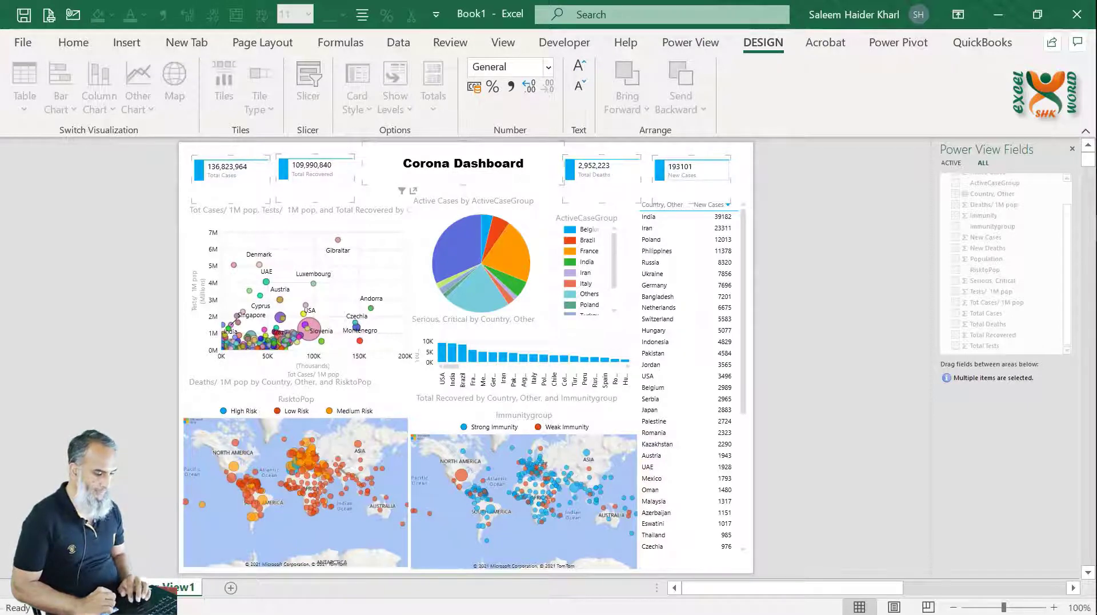
{"action": "left_click", "coordinate": [525, 164]}
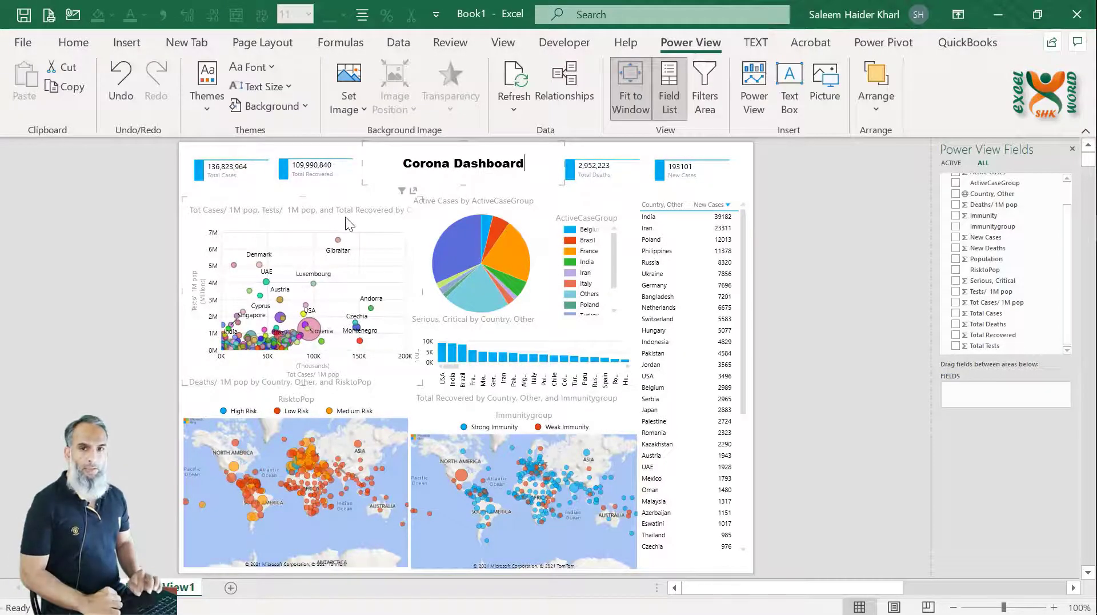
Show the Filters Area and filter the scatter chart to Total Recovered greater than or equal to about 1,070,429
{"action": "left_click", "coordinate": [345, 218]}
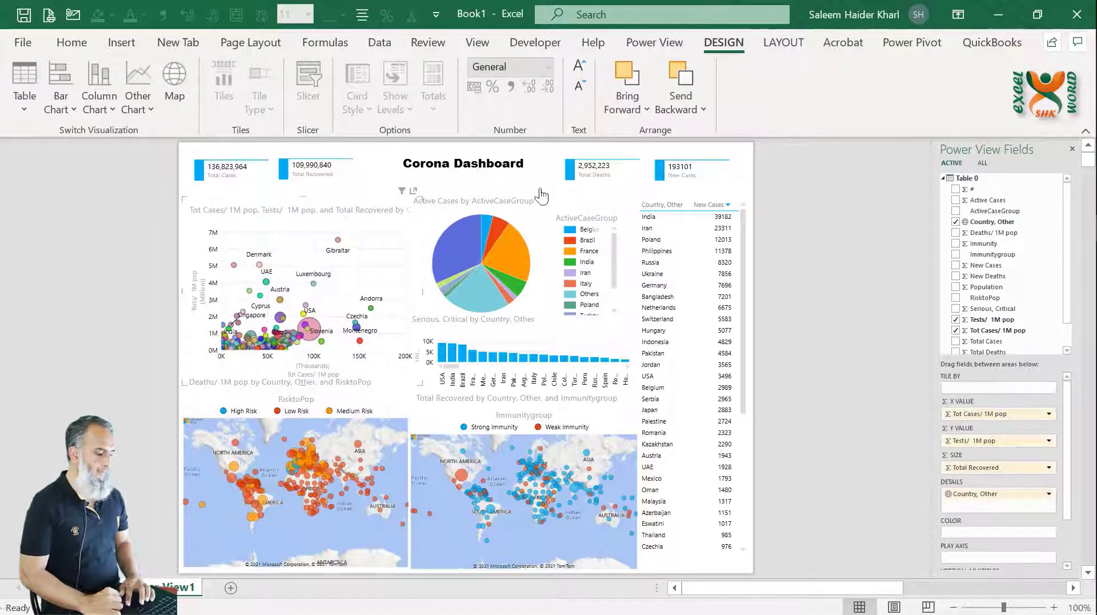
{"action": "left_click", "coordinate": [790, 43]}
{"action": "left_click", "coordinate": [716, 45]}
{"action": "left_click", "coordinate": [657, 43]}
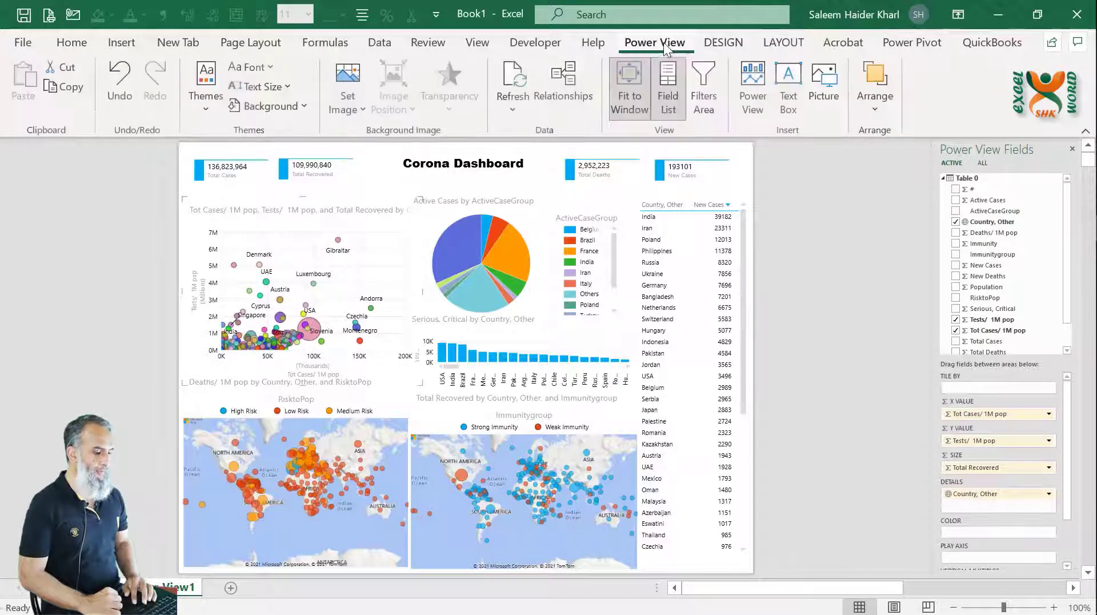
{"action": "left_click", "coordinate": [715, 104]}
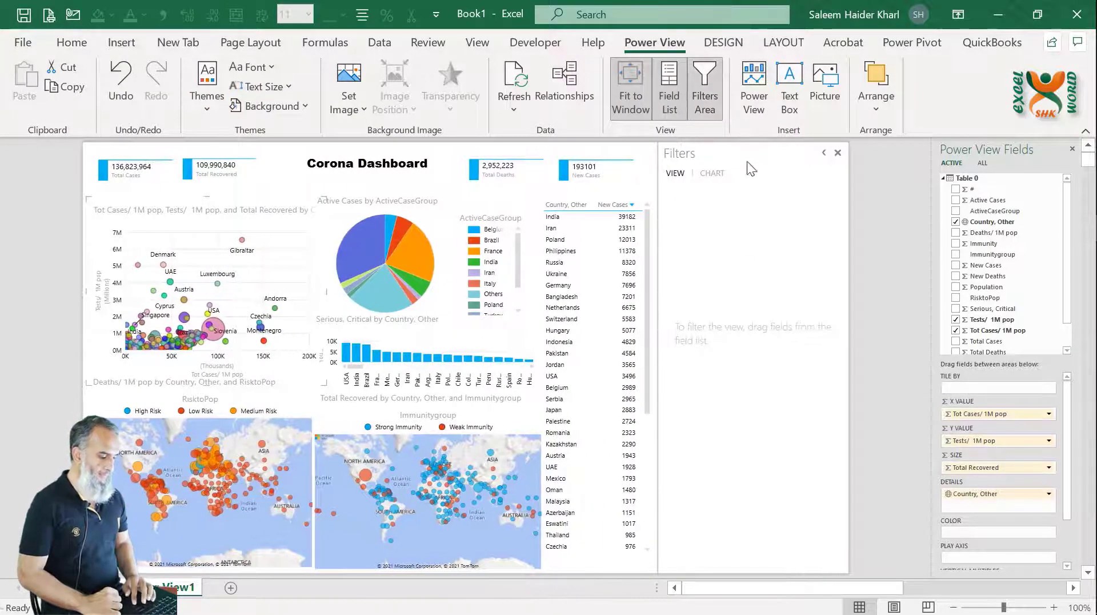
{"action": "left_click", "coordinate": [711, 173]}
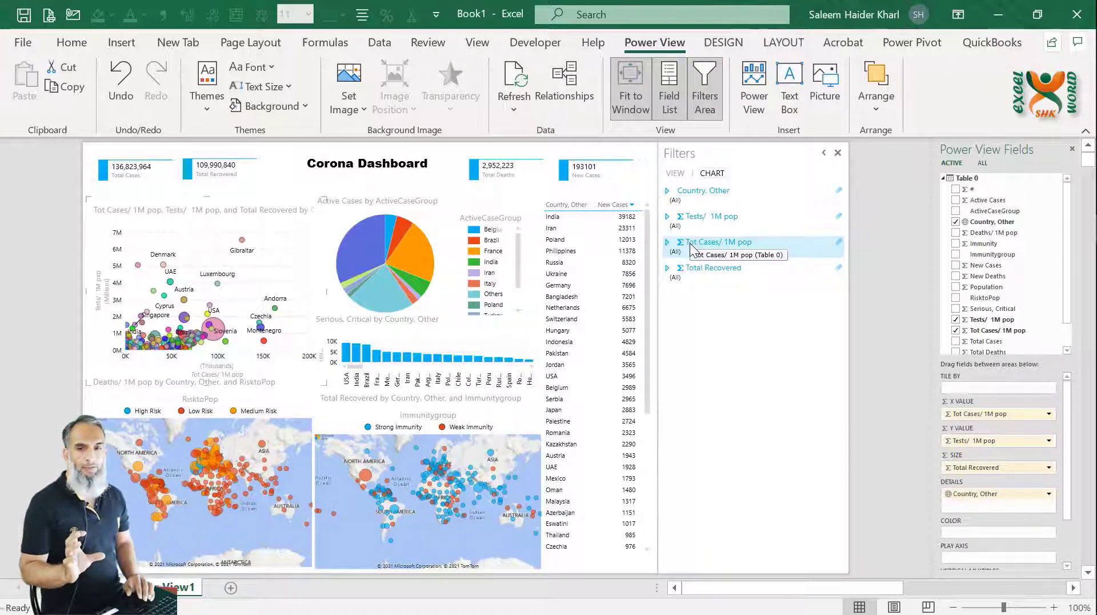
{"action": "left_click", "coordinate": [667, 267]}
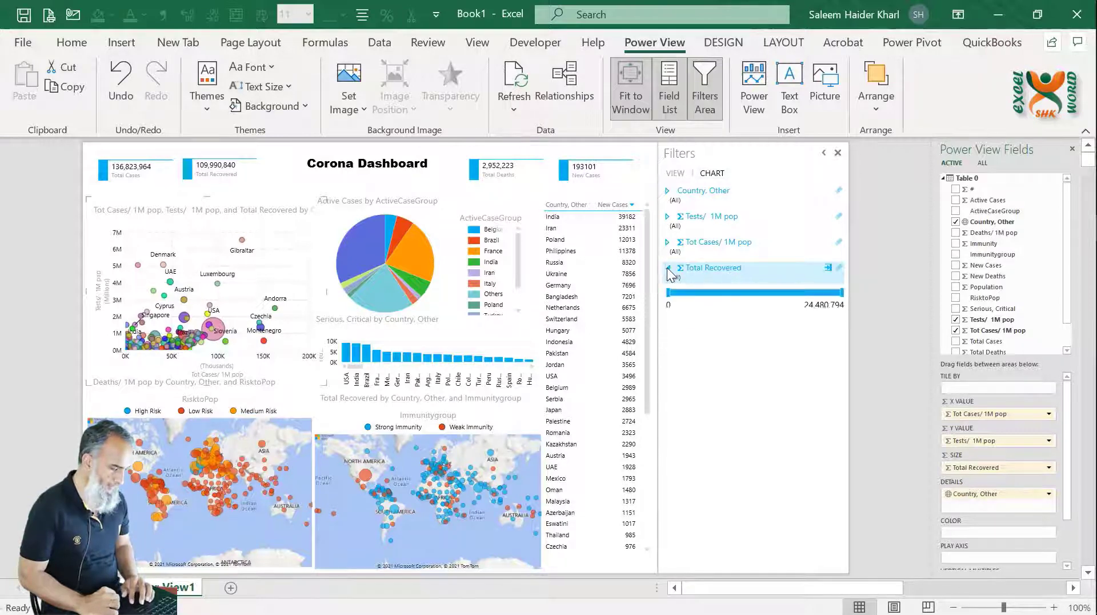
{"action": "left_click_drag", "start_coordinate": [668, 296], "coordinate": [677, 295]}
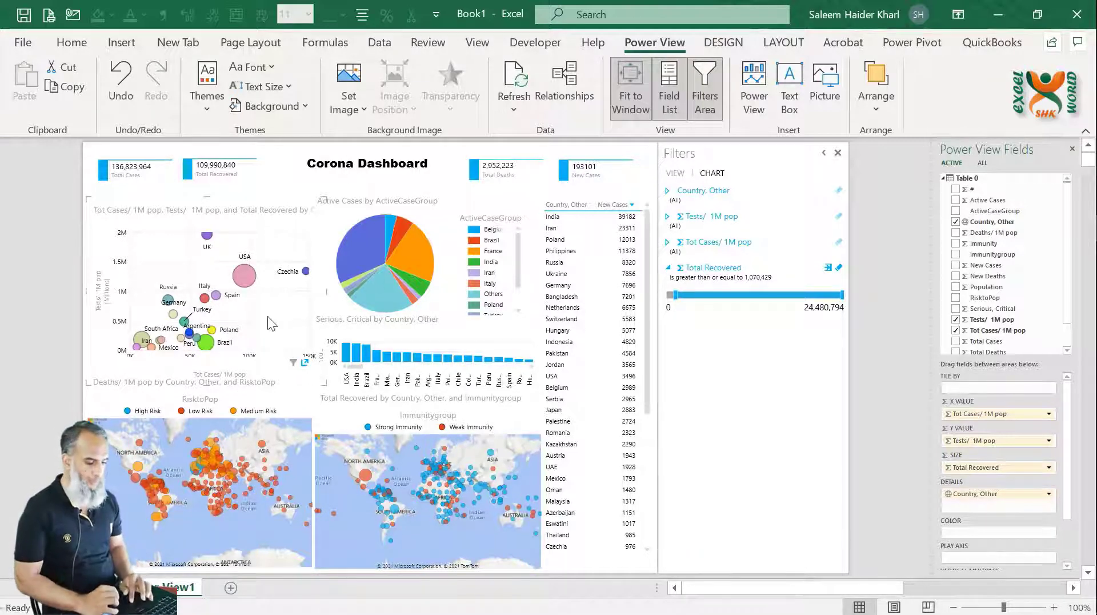
Filter the New Cases table to New Cases greater than or equal to about 4085 and shorten its frame to fit the remaining rows
{"action": "left_click", "coordinate": [649, 335]}
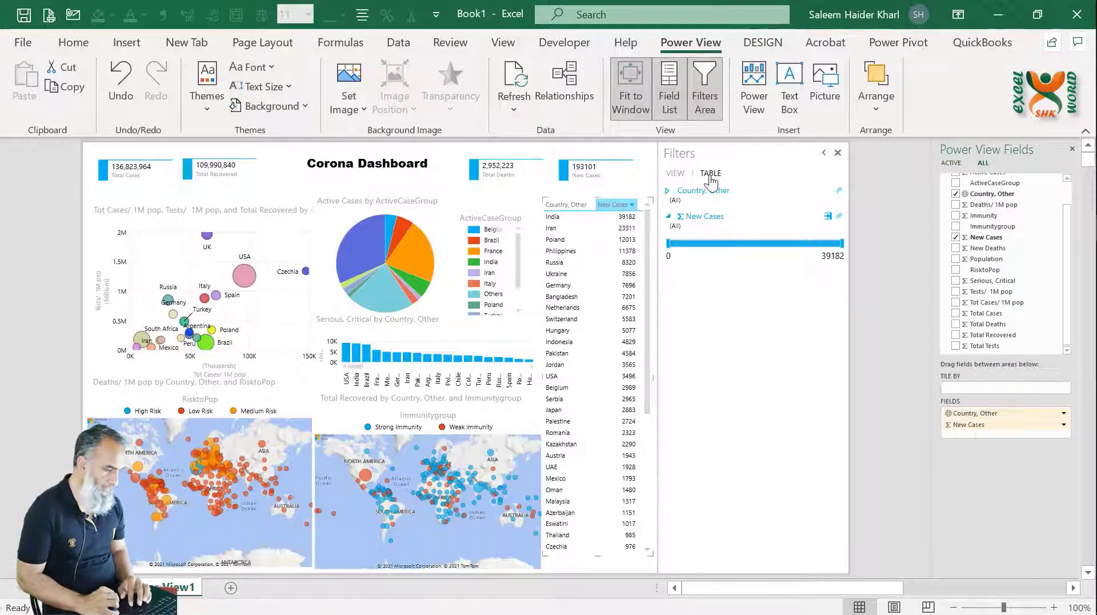
{"action": "left_click", "coordinate": [668, 216]}
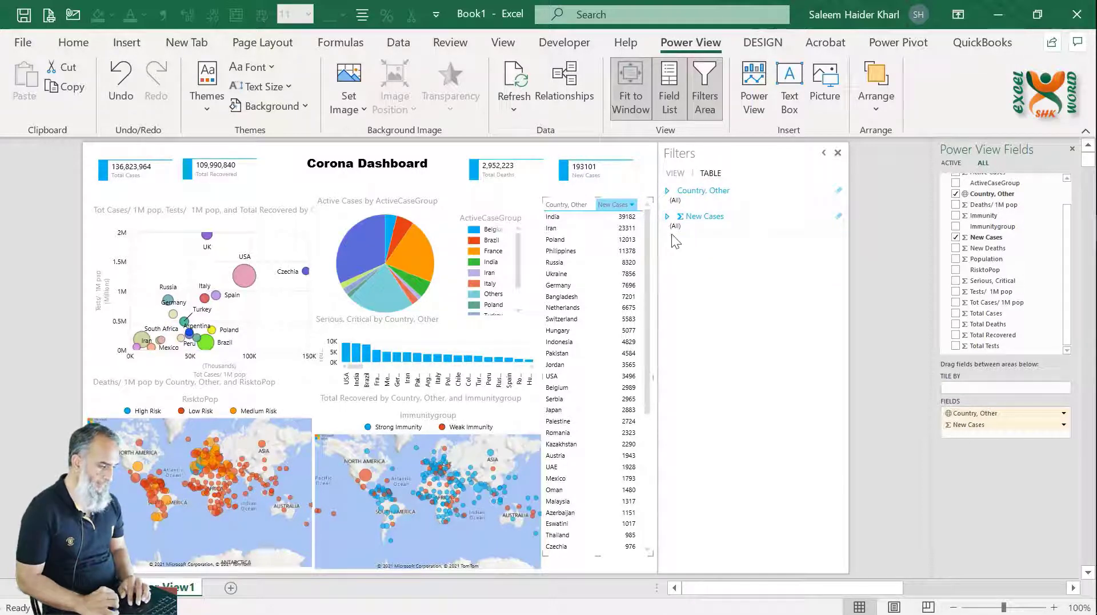
{"action": "left_click", "coordinate": [668, 217]}
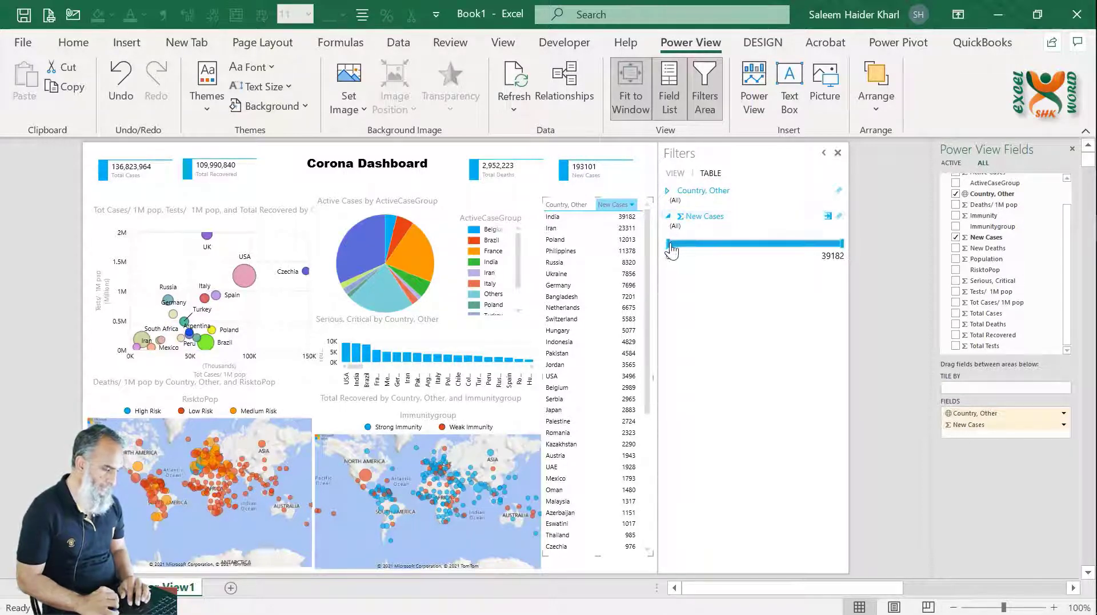
{"action": "left_click_drag", "start_coordinate": [670, 242], "coordinate": [686, 243]}
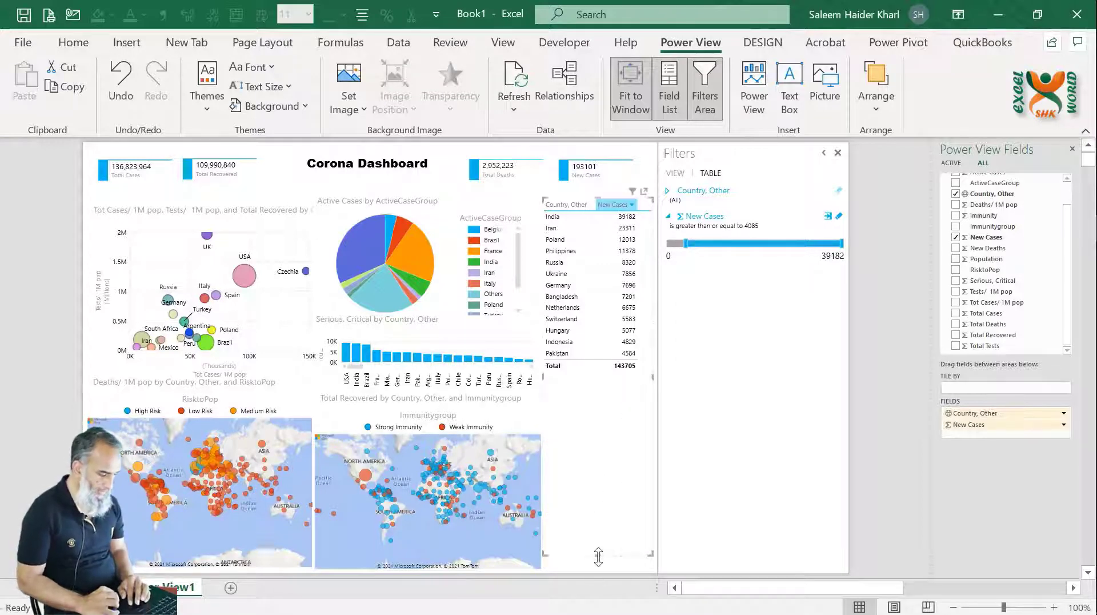
{"action": "left_click_drag", "start_coordinate": [598, 554], "coordinate": [588, 387]}
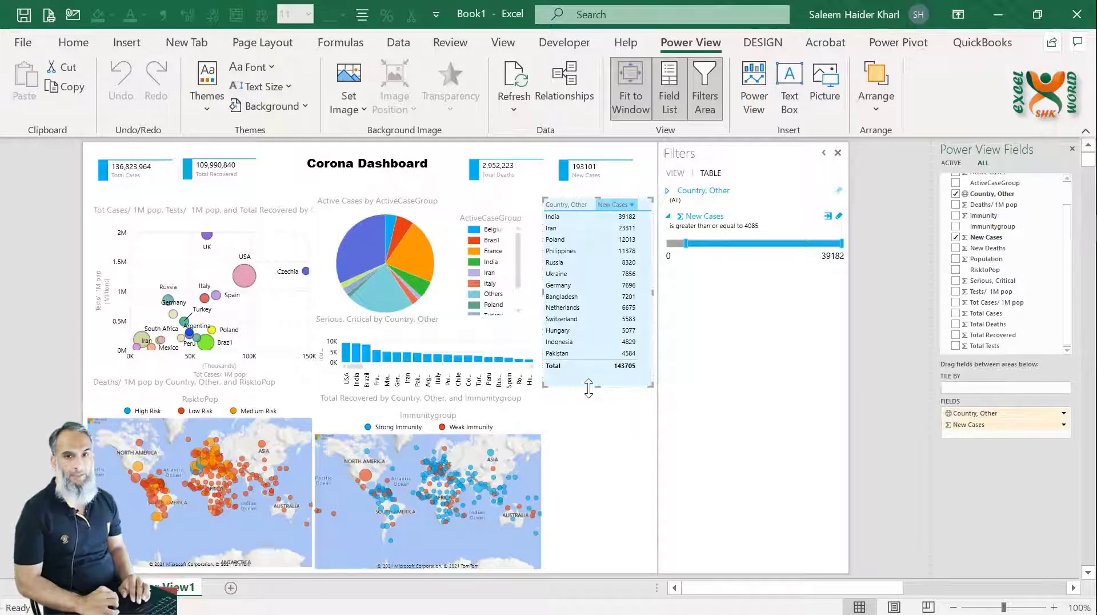
{"action": "left_click_drag", "start_coordinate": [589, 389], "coordinate": [589, 387]}
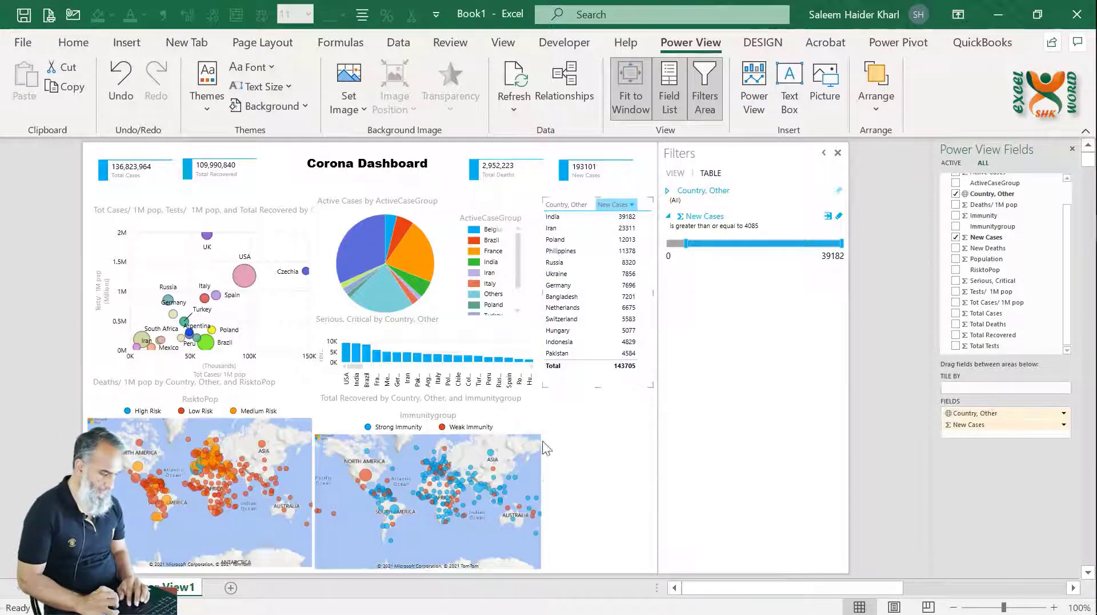
Widen the Total Recovered and Deaths/ 1M pop maps to fill the lower dashboard side by side, with the Deaths map's upper edge lowered
{"action": "left_click", "coordinate": [536, 405]}
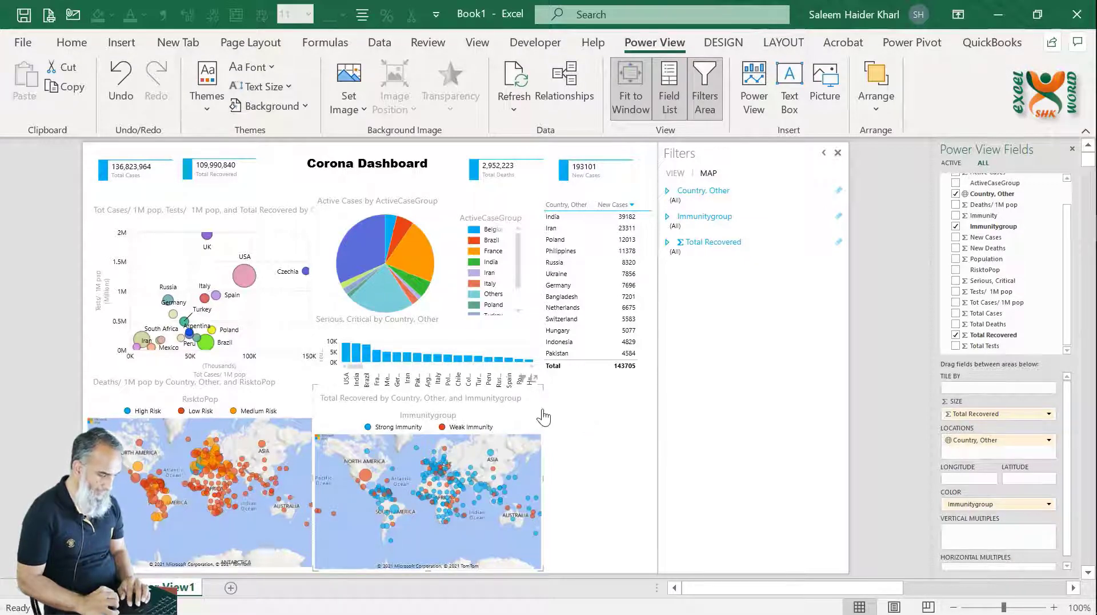
{"action": "left_click_drag", "start_coordinate": [543, 416], "coordinate": [663, 413]}
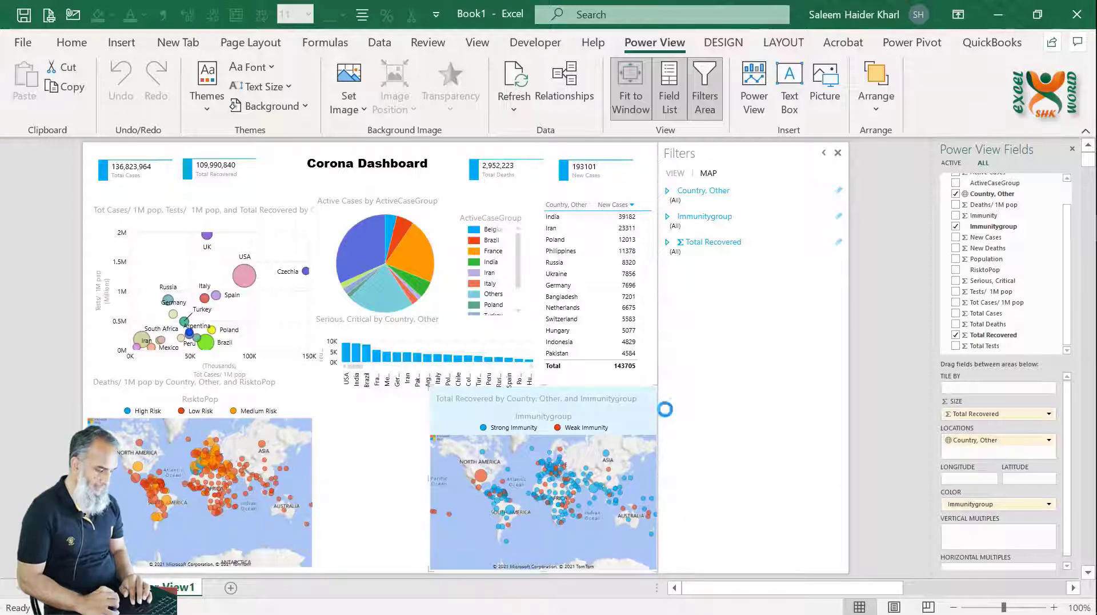
{"action": "left_click_drag", "start_coordinate": [429, 479], "coordinate": [385, 489]}
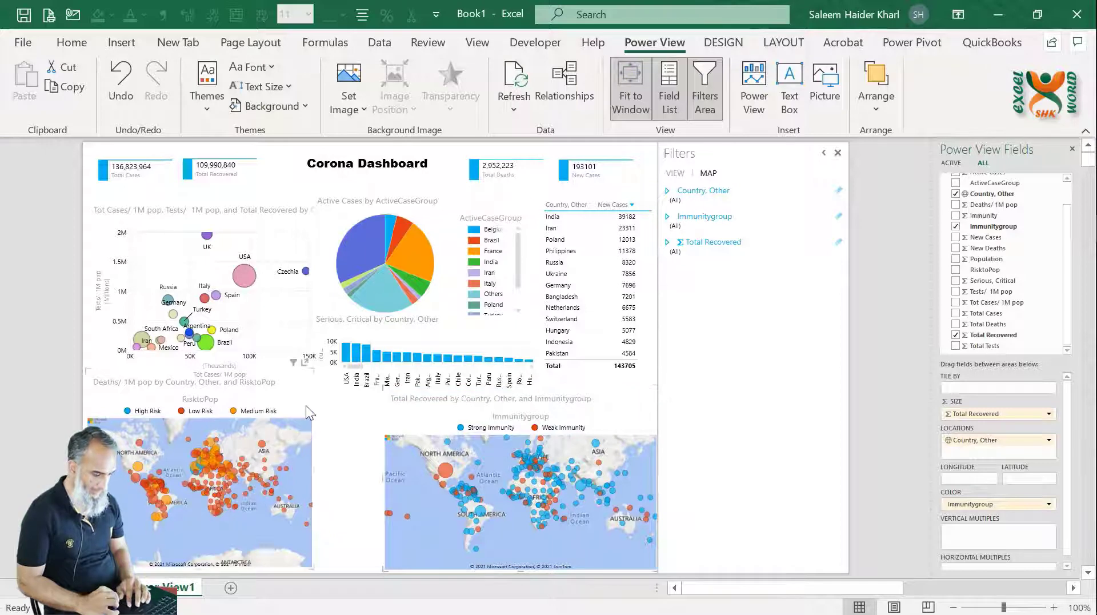
{"action": "left_click", "coordinate": [306, 406]}
{"action": "left_click_drag", "start_coordinate": [313, 471], "coordinate": [379, 473]}
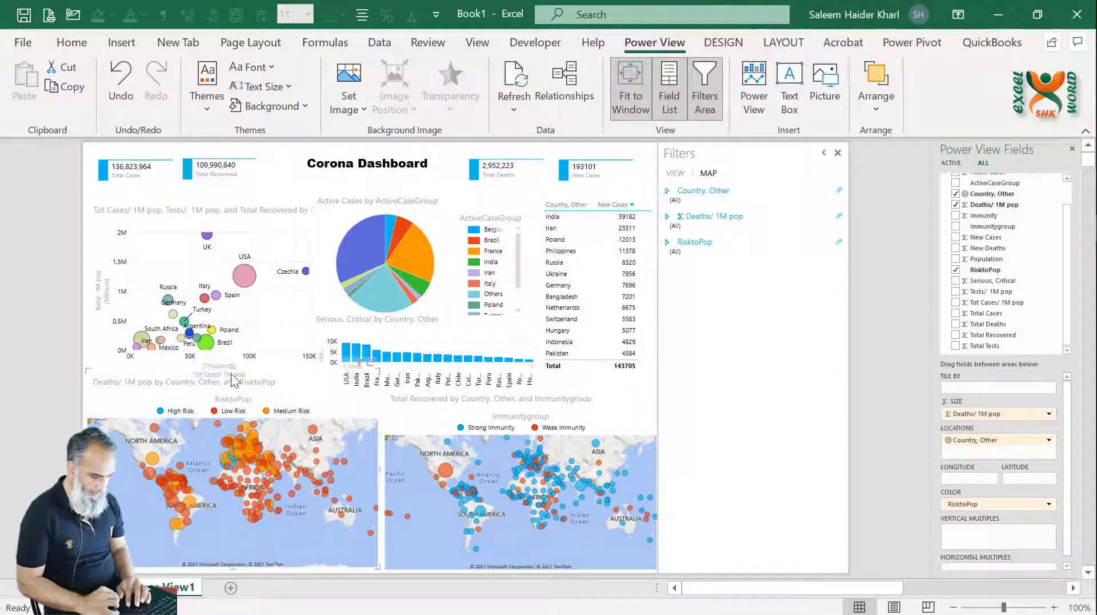
{"action": "left_click_drag", "start_coordinate": [242, 370], "coordinate": [327, 391]}
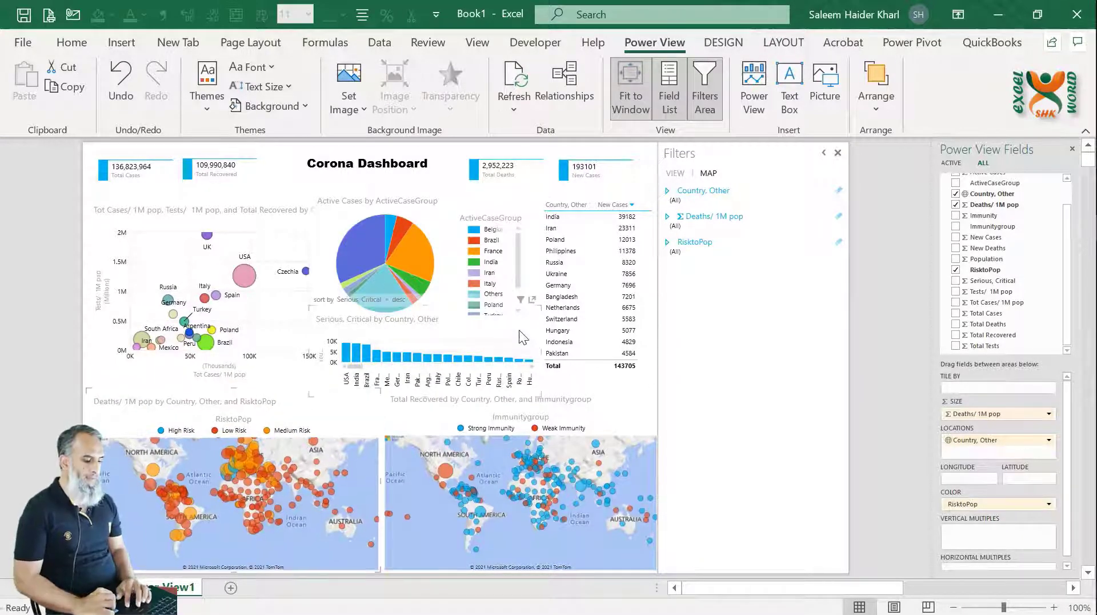
Filter the Serious, Critical column chart to values greater than or equal to about 1,017 and close the Filters Area
{"action": "left_click", "coordinate": [439, 315]}
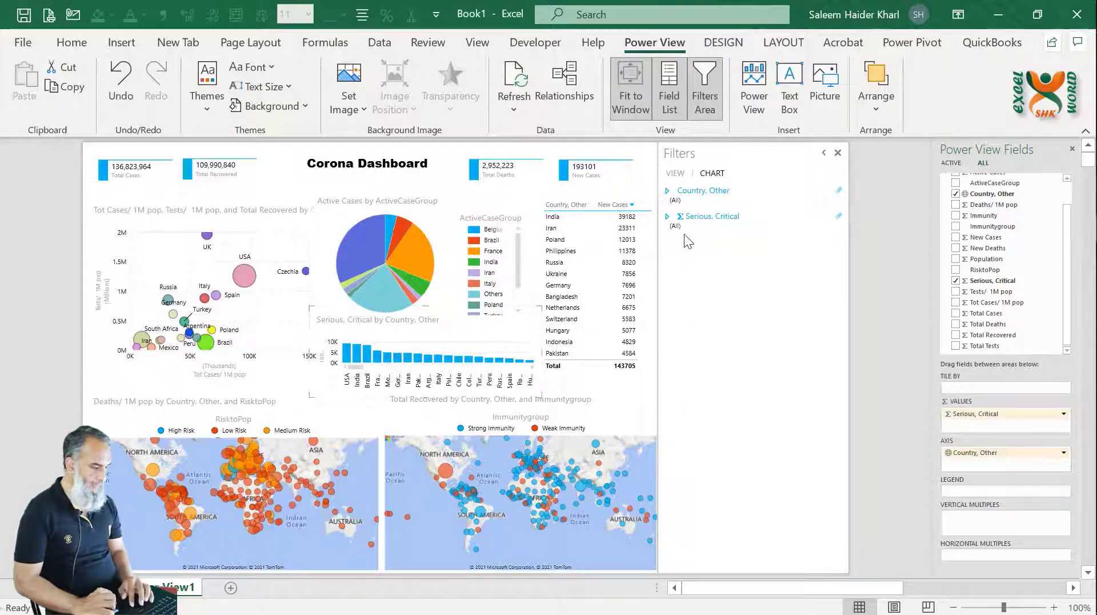
{"action": "left_click", "coordinate": [672, 217]}
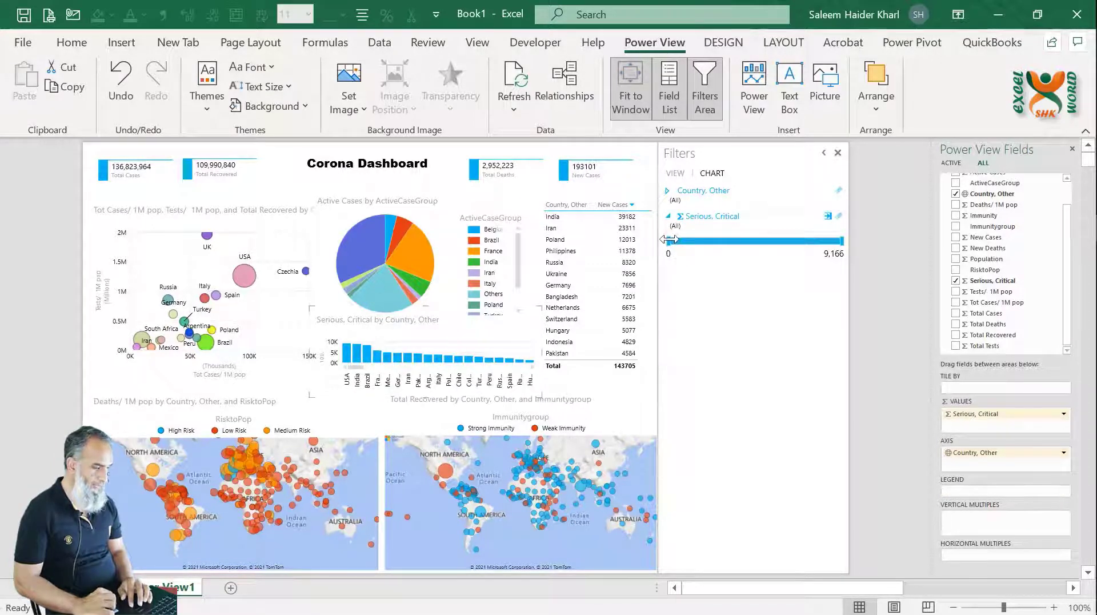
{"action": "mouse_move", "coordinate": [668, 240]}
{"action": "left_mouse_down"}
{"action": "mouse_move", "coordinate": [700, 240]}
{"action": "mouse_move", "coordinate": [687, 240]}
{"action": "left_mouse_up"}
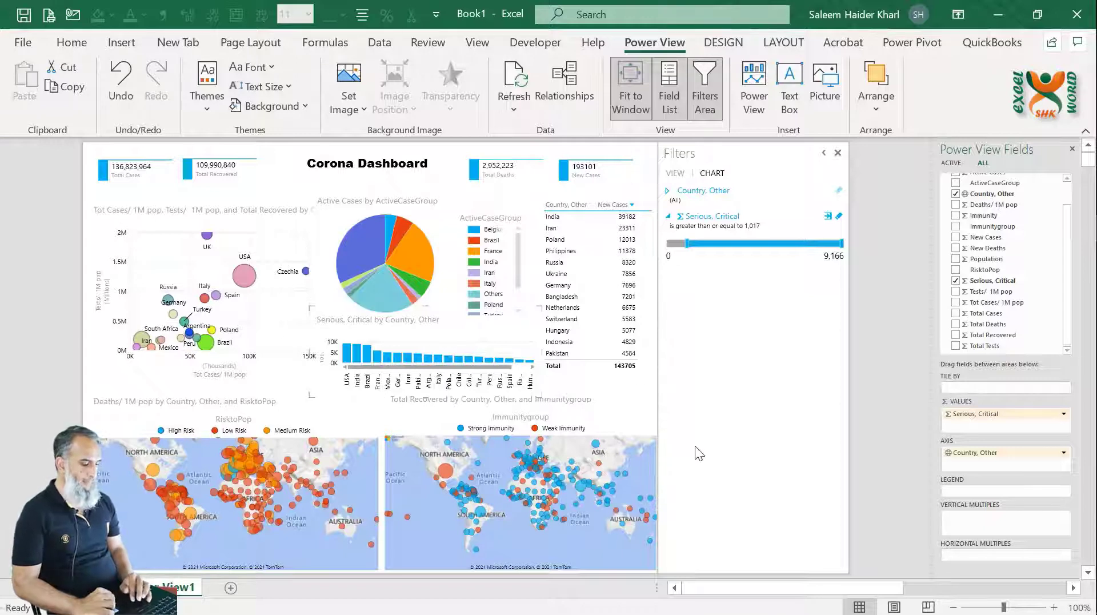
{"action": "left_click", "coordinate": [838, 153]}
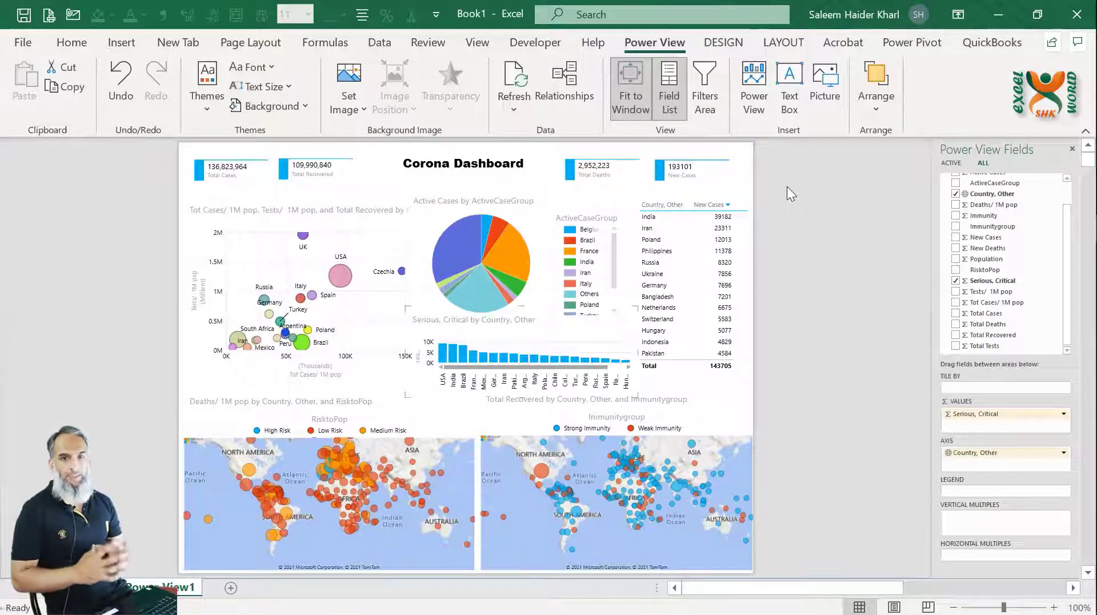
Insert the skull-png-icon-27 picture and shrink it to a small icon beside the Total Deaths figure
{"action": "left_click", "coordinate": [826, 91]}
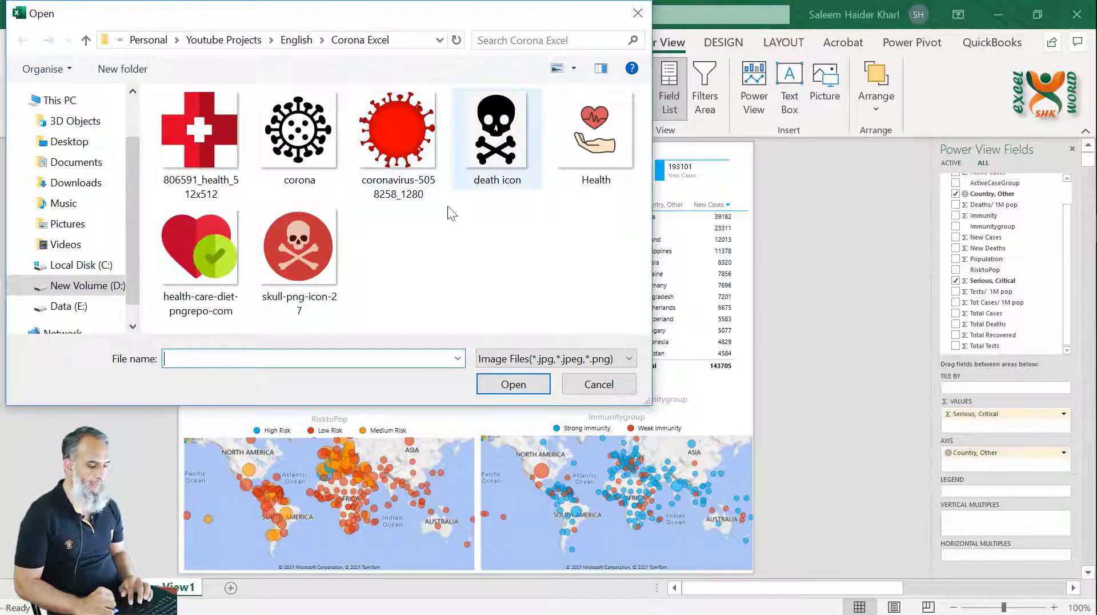
{"action": "left_click", "coordinate": [310, 256]}
{"action": "left_click", "coordinate": [513, 384]}
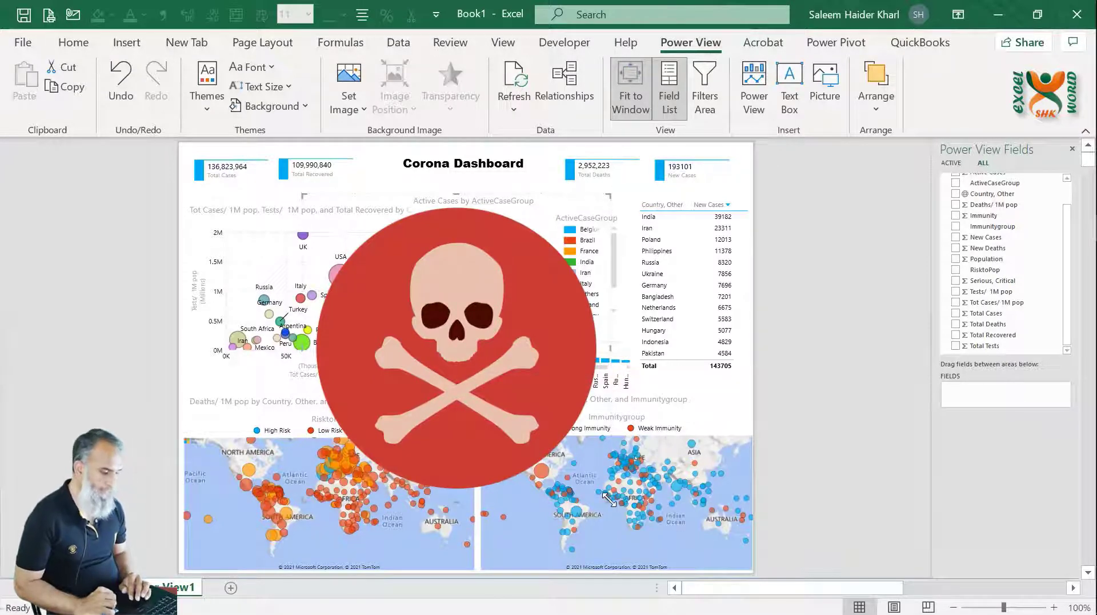
{"action": "left_click_drag", "start_coordinate": [609, 499], "coordinate": [314, 217]}
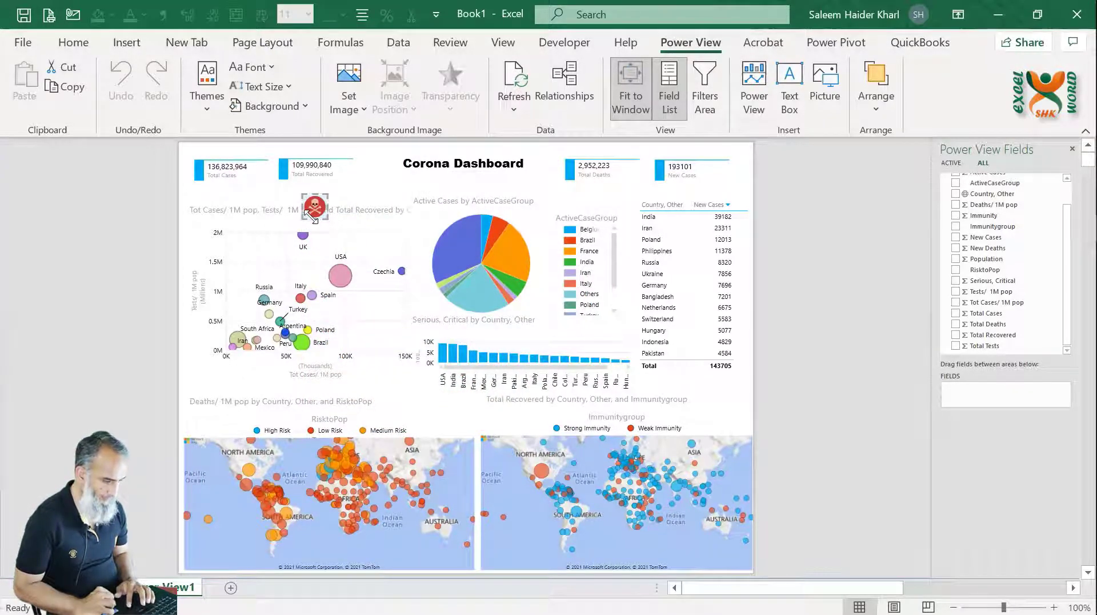
{"action": "left_click_drag", "start_coordinate": [314, 218], "coordinate": [632, 173]}
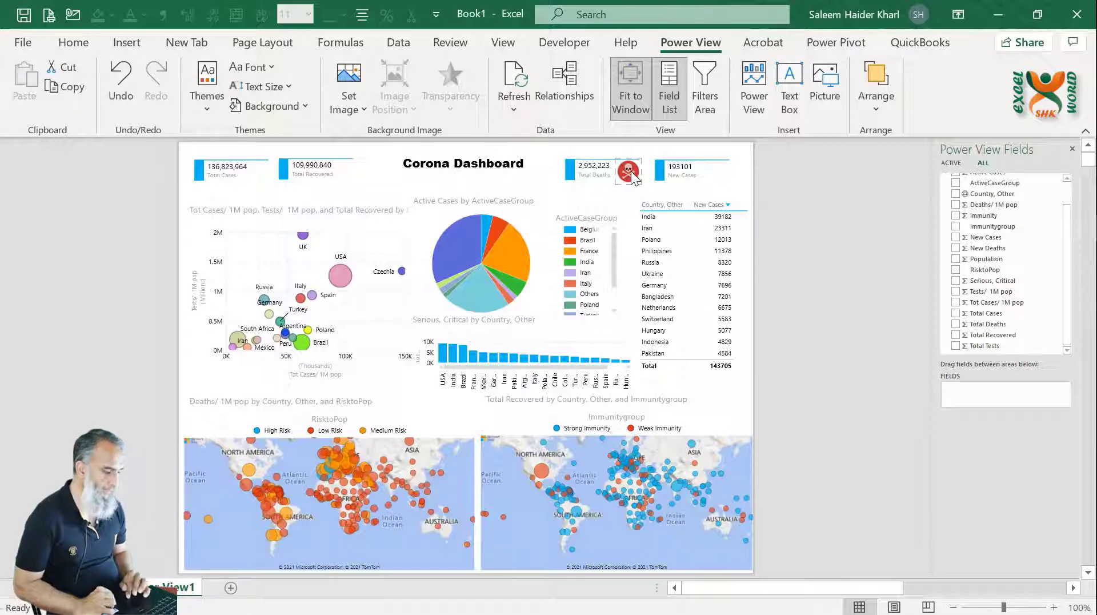
Send the skull icon on the Total Deaths card to the back
{"action": "right_click", "coordinate": [631, 172]}
{"action": "mouse_move", "coordinate": [707, 260]}
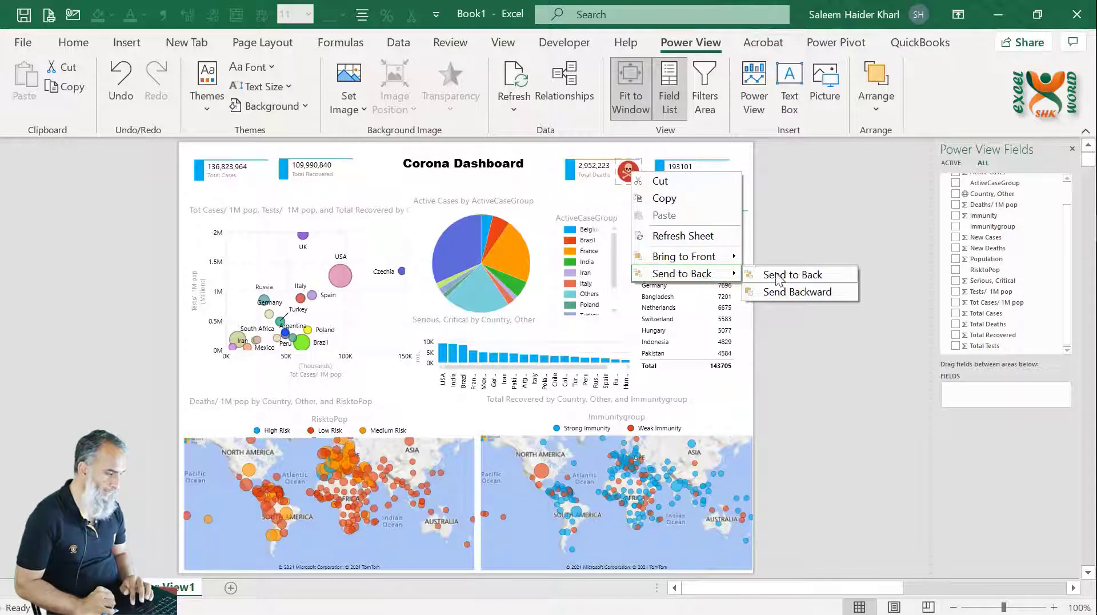
{"action": "left_click", "coordinate": [777, 276]}
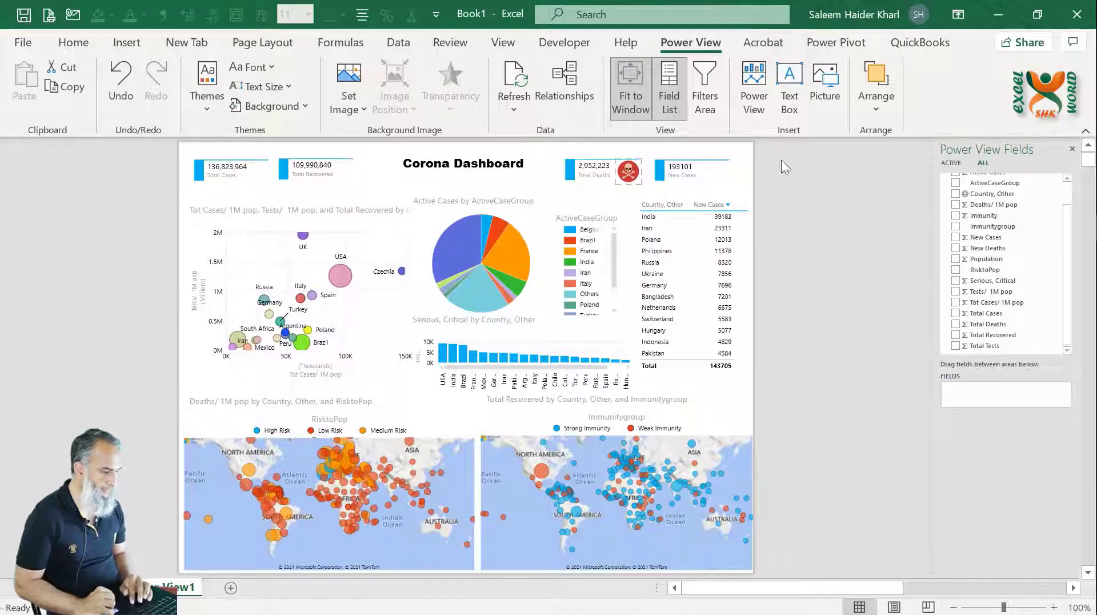
Insert the health-care-diet-pngrepo-com picture and shrink it to a small icon beside the Total Recovered figure
{"action": "left_click", "coordinate": [825, 80]}
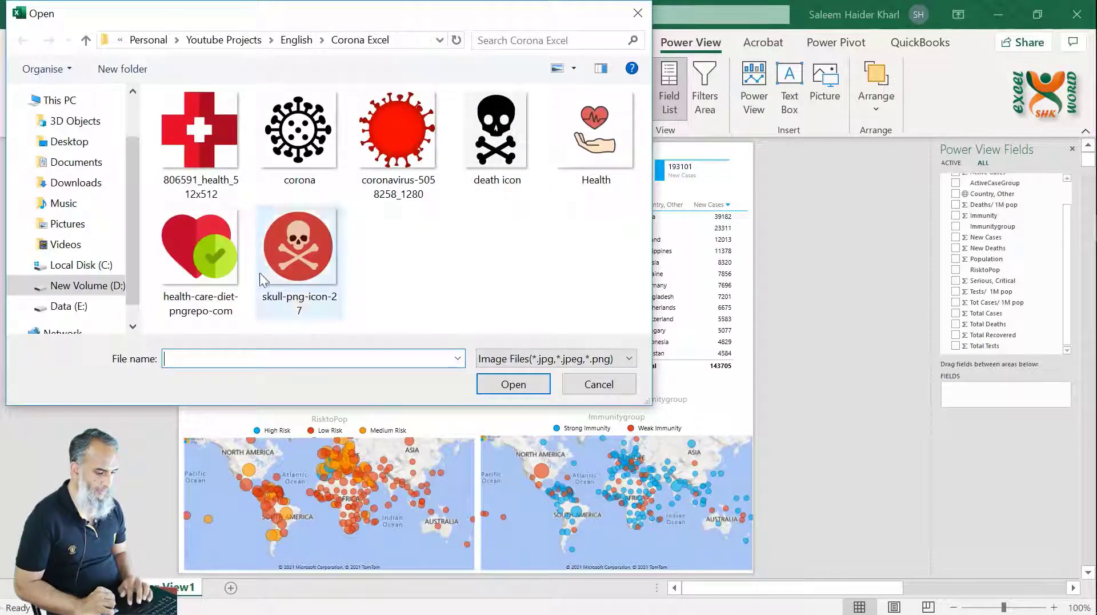
{"action": "left_click", "coordinate": [208, 252]}
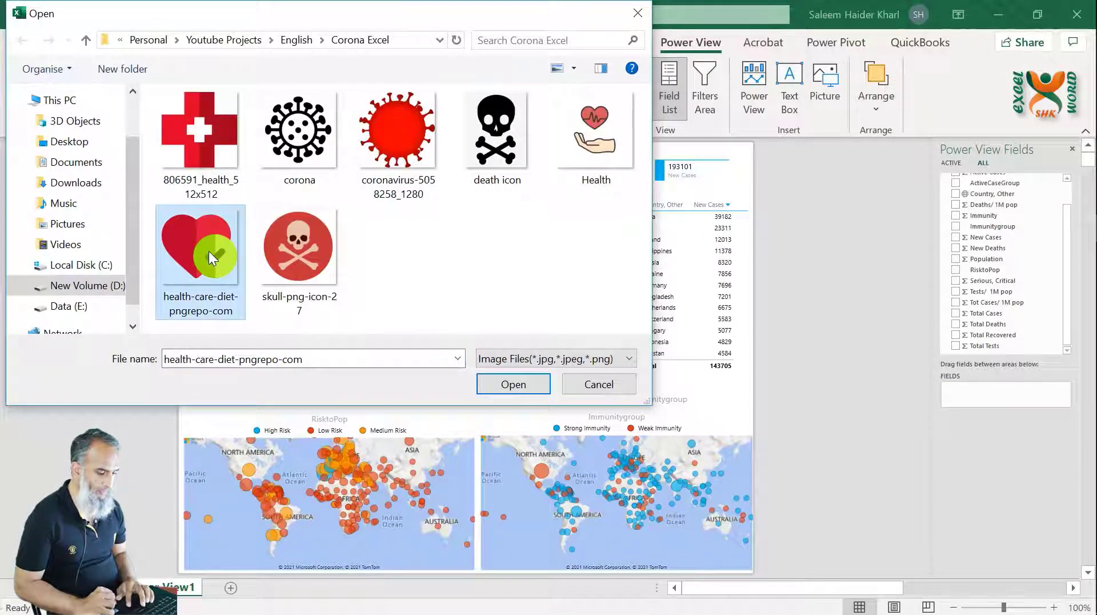
{"action": "left_click", "coordinate": [518, 385]}
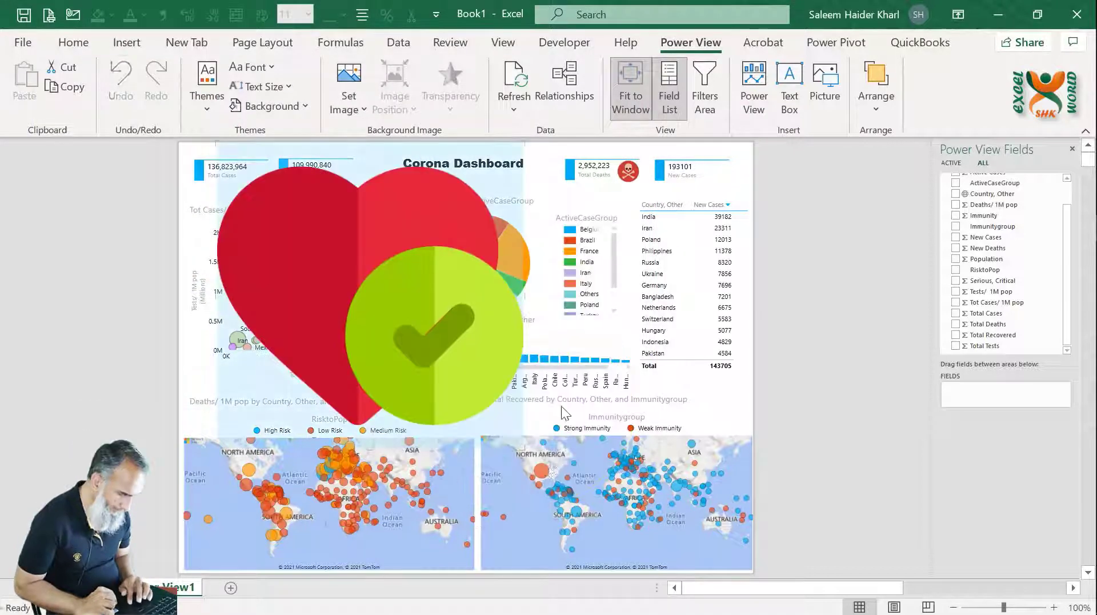
{"action": "left_click_drag", "start_coordinate": [520, 445], "coordinate": [367, 172]}
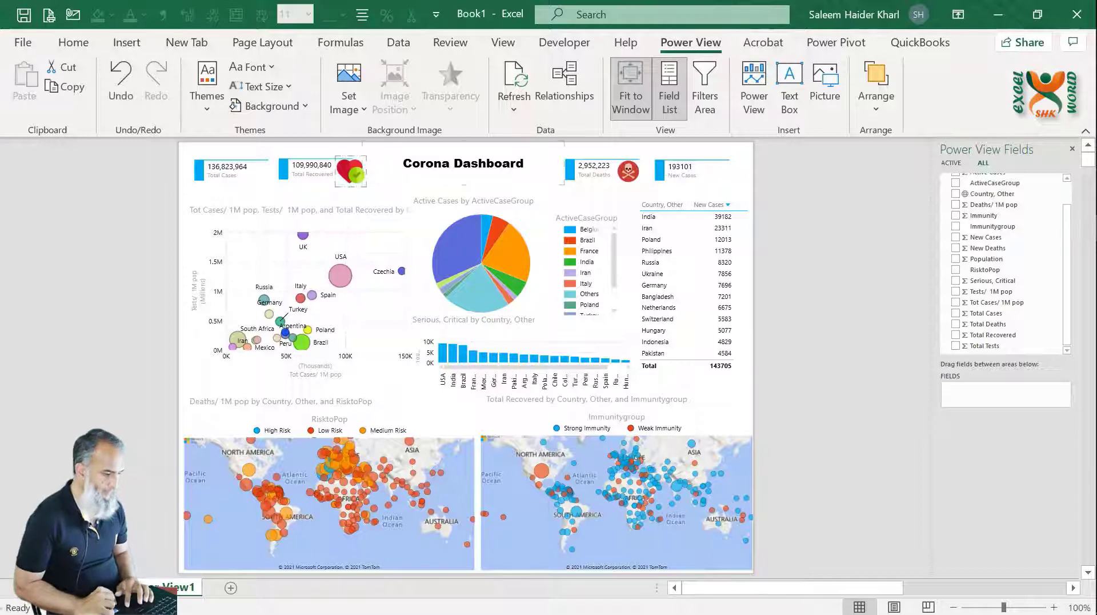
Send the heart icon on the Total Recovered card to the back
{"action": "right_click", "coordinate": [354, 174]}
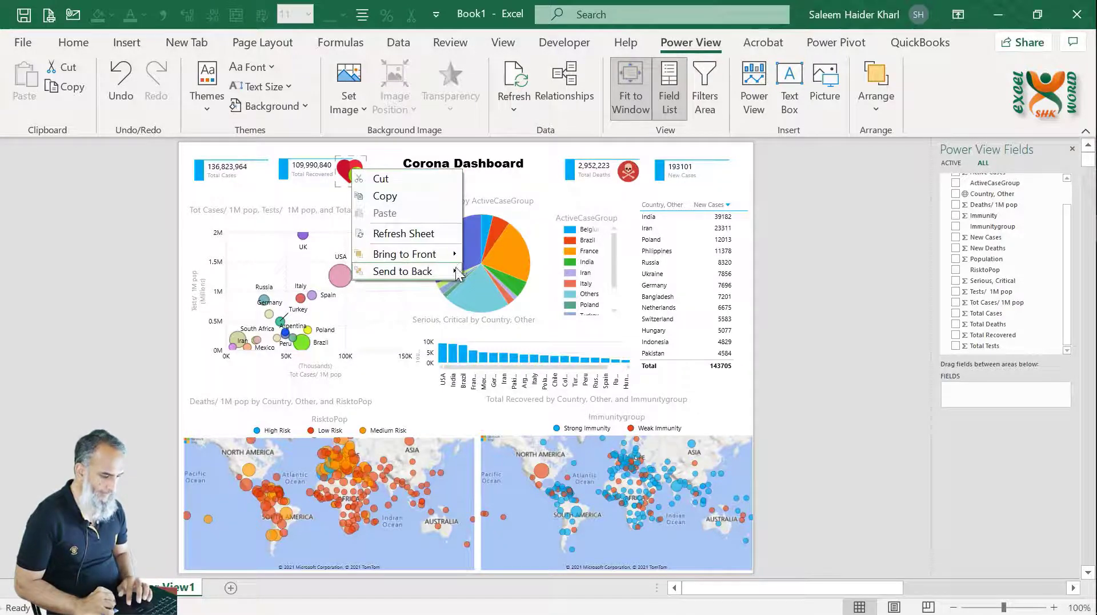
{"action": "mouse_move", "coordinate": [455, 272]}
{"action": "left_click", "coordinate": [498, 275]}
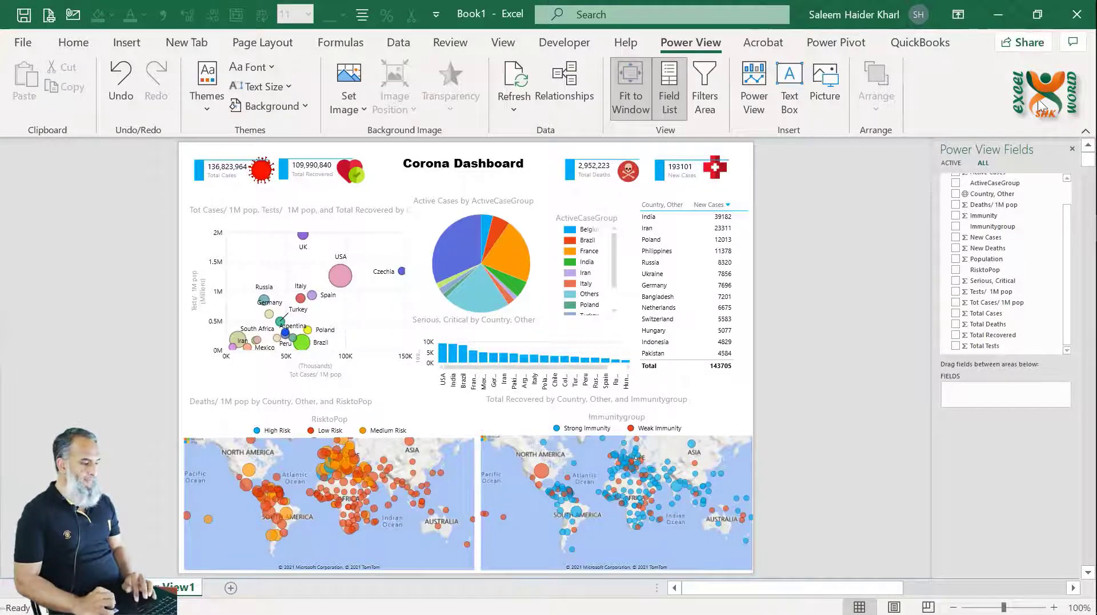
Collapse the ribbon to enlarge the dashboard and convert the New Cases table into a clustered bar chart
{"action": "left_click", "coordinate": [1086, 134]}
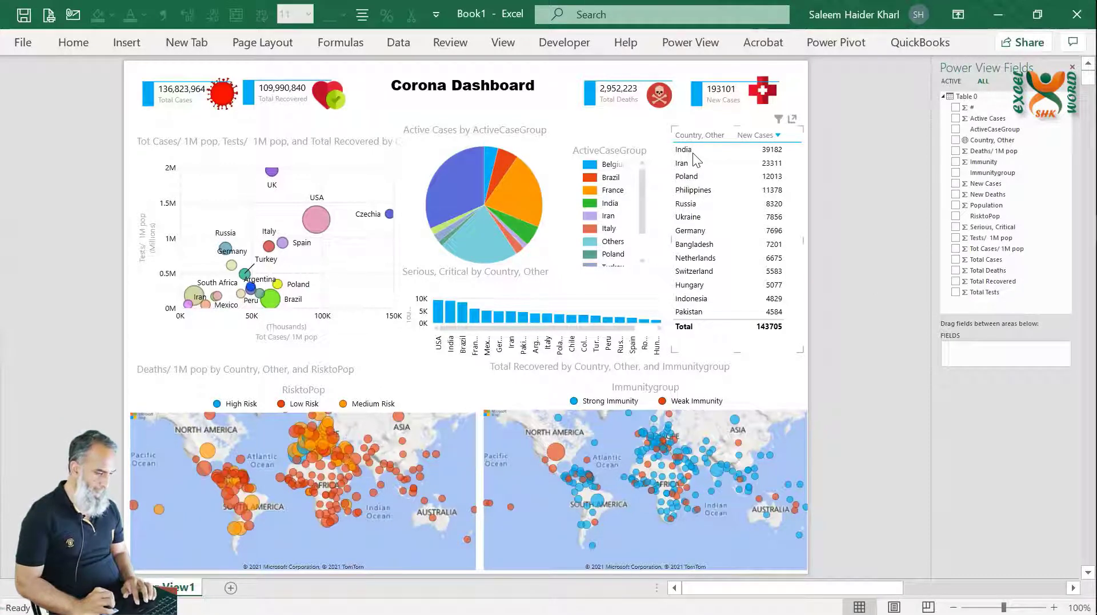
{"action": "left_click", "coordinate": [731, 340]}
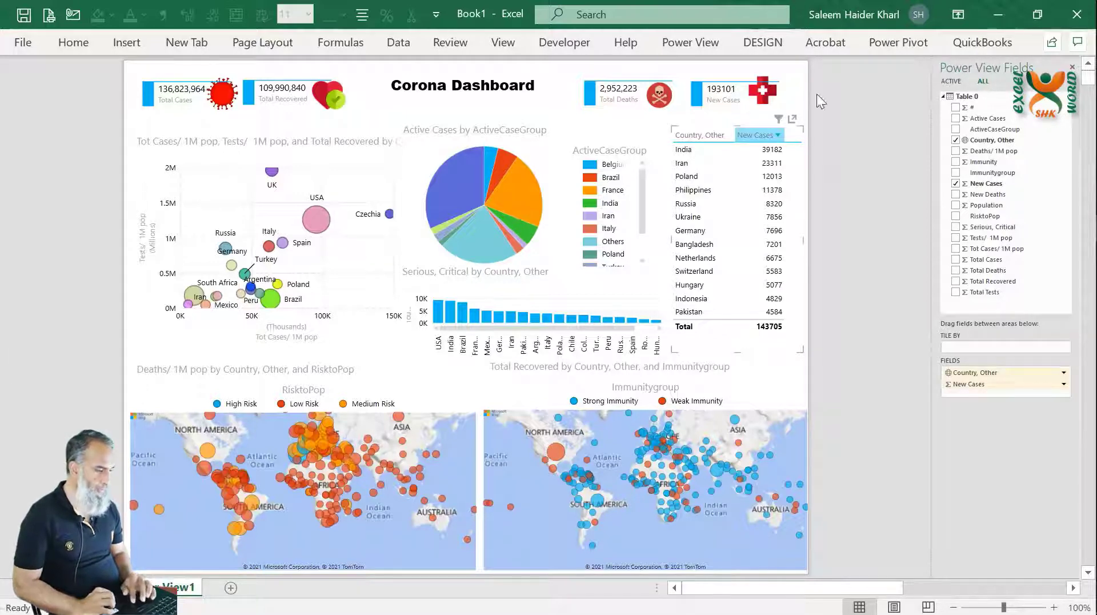
{"action": "left_click", "coordinate": [760, 43]}
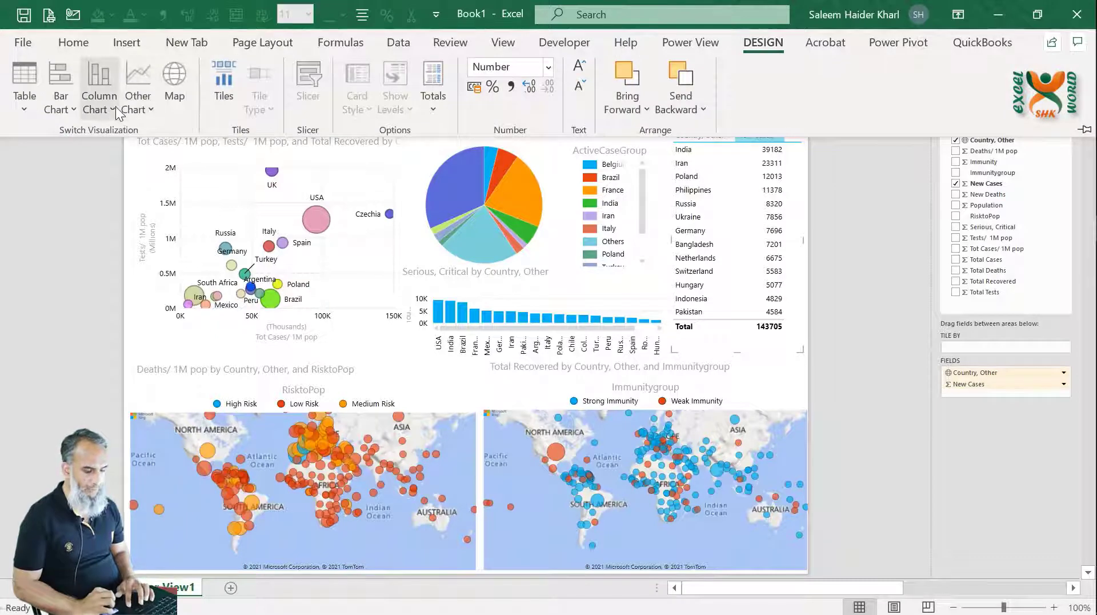
{"action": "left_click", "coordinate": [114, 108]}
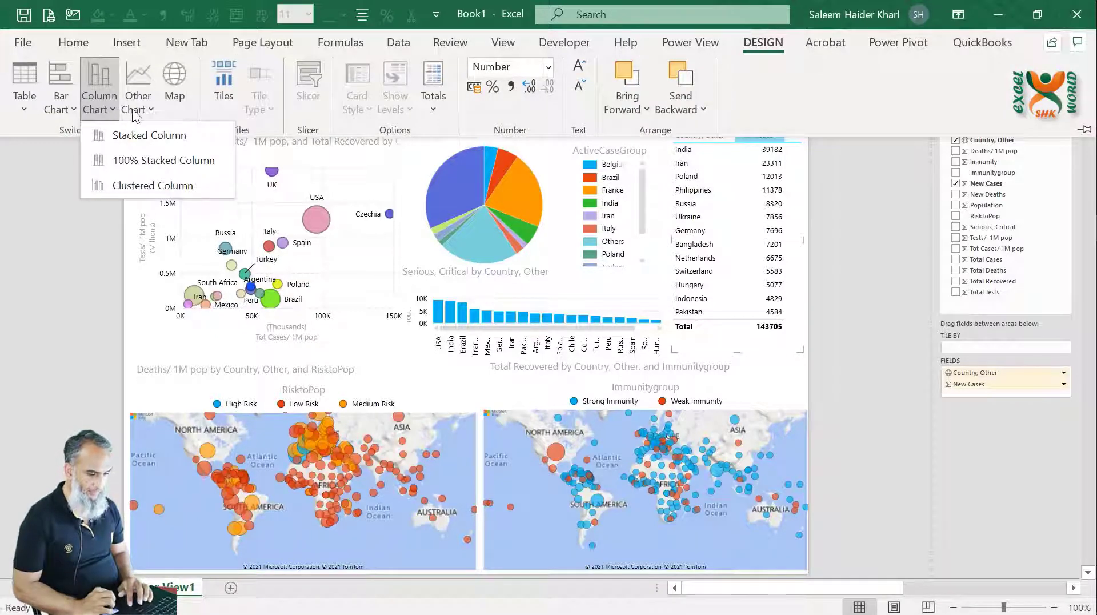
{"action": "left_click", "coordinate": [60, 105]}
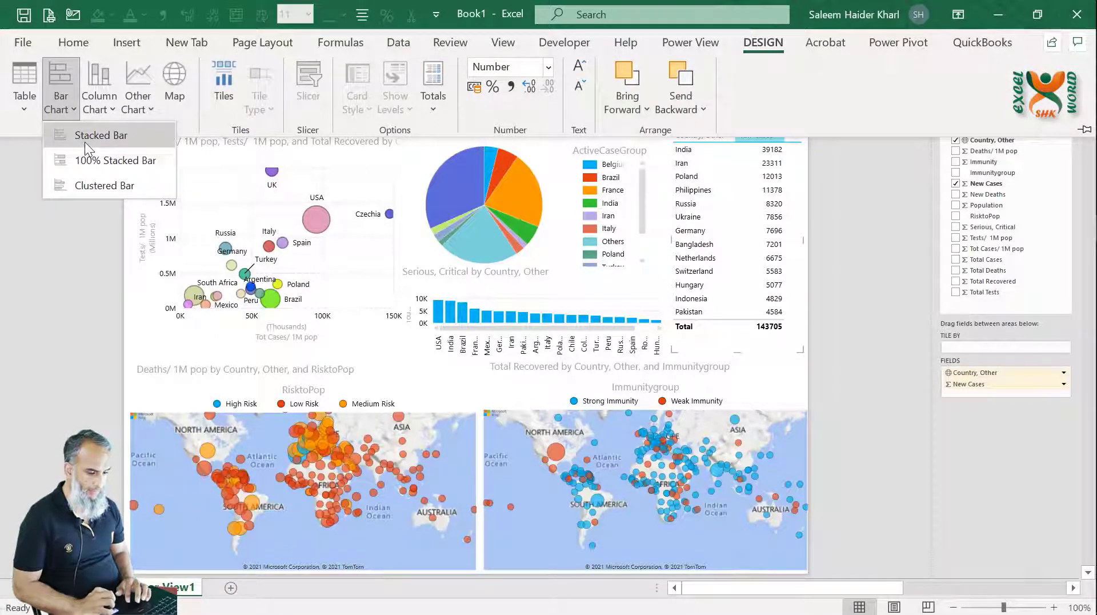
{"action": "left_click", "coordinate": [96, 187]}
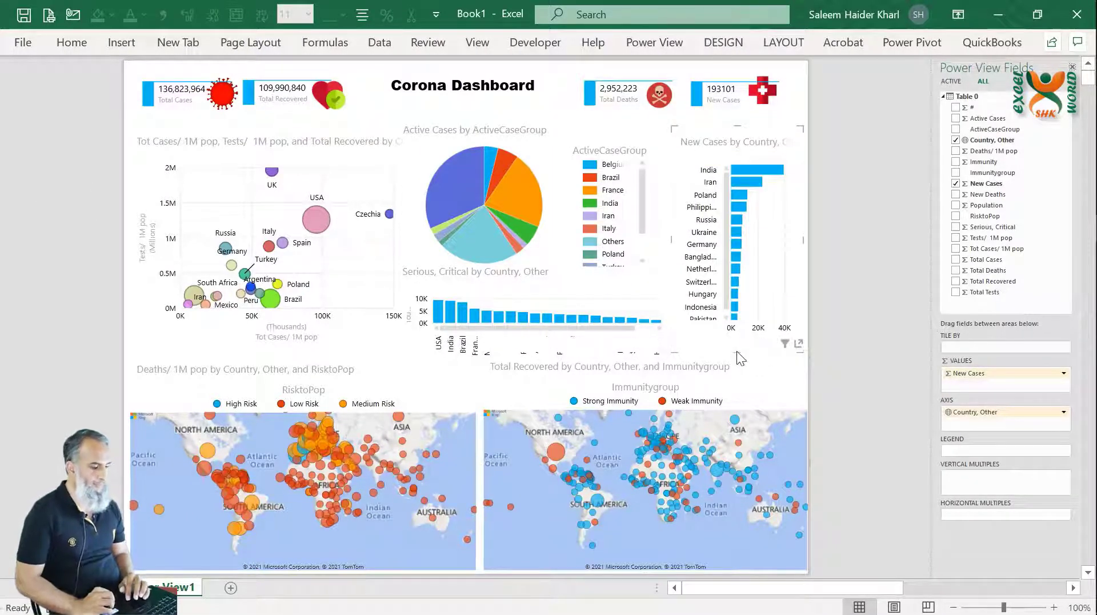
Highlight India across the dashboard by selecting its bar in the New Cases chart
{"action": "mouse_move", "coordinate": [754, 170]}
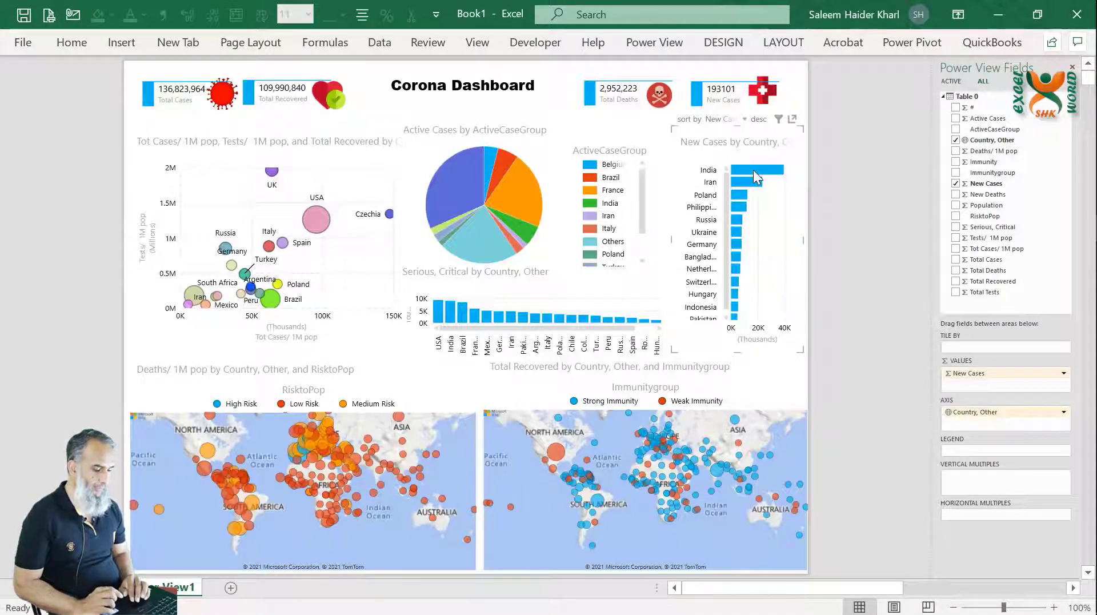
{"action": "left_click", "coordinate": [753, 170]}
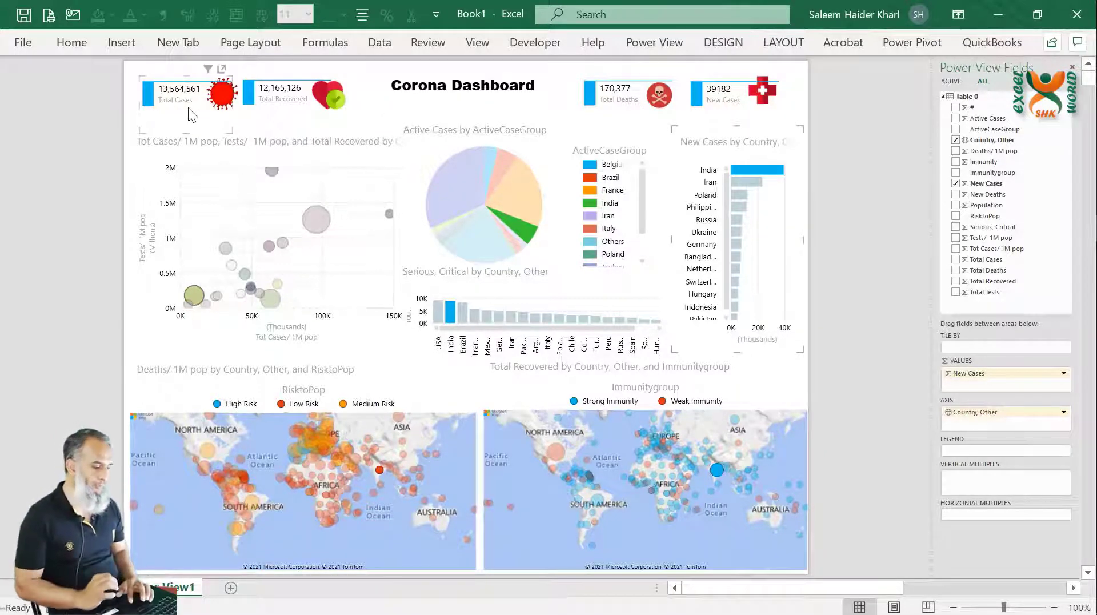
Highlight Iran from the New Cases chart and inspect its figures in the scatter chart, the Serious, Critical chart and both maps
{"action": "left_click", "coordinate": [745, 183]}
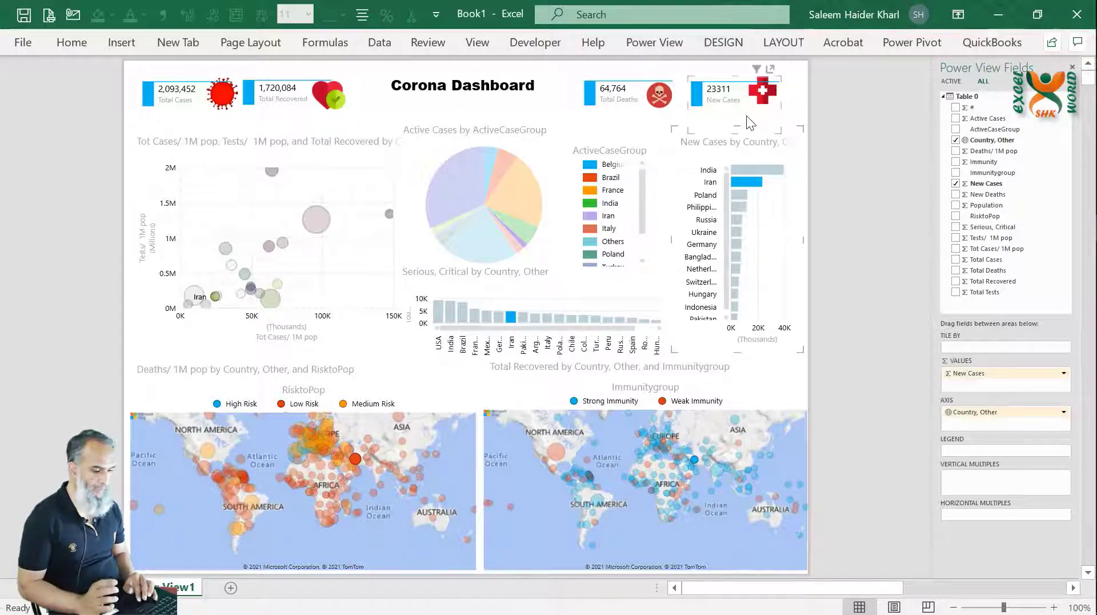
{"action": "mouse_move", "coordinate": [250, 289]}
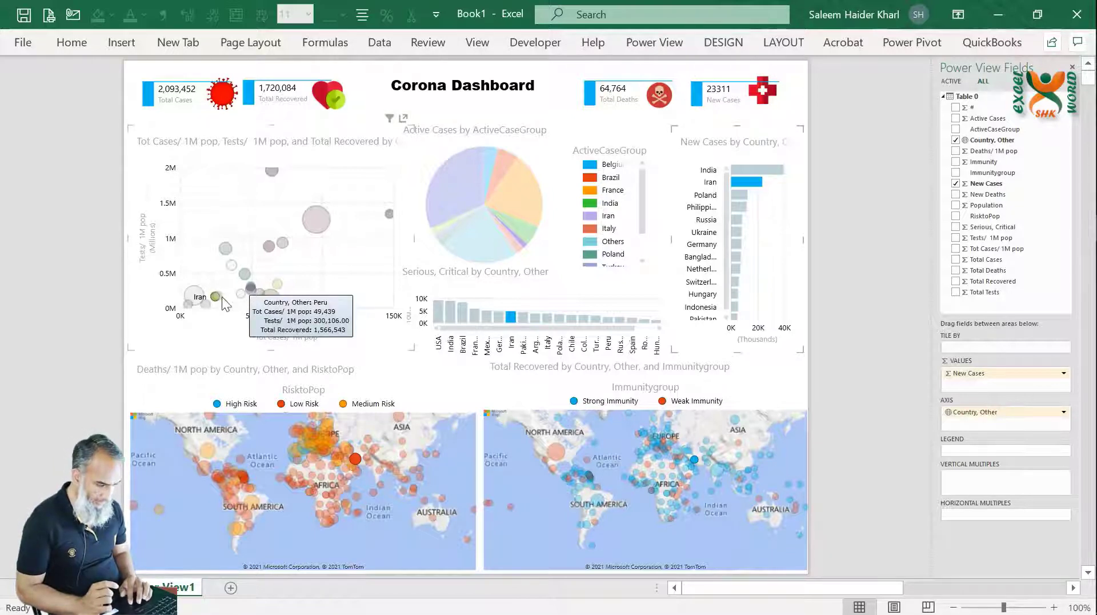
{"action": "mouse_move", "coordinate": [215, 298]}
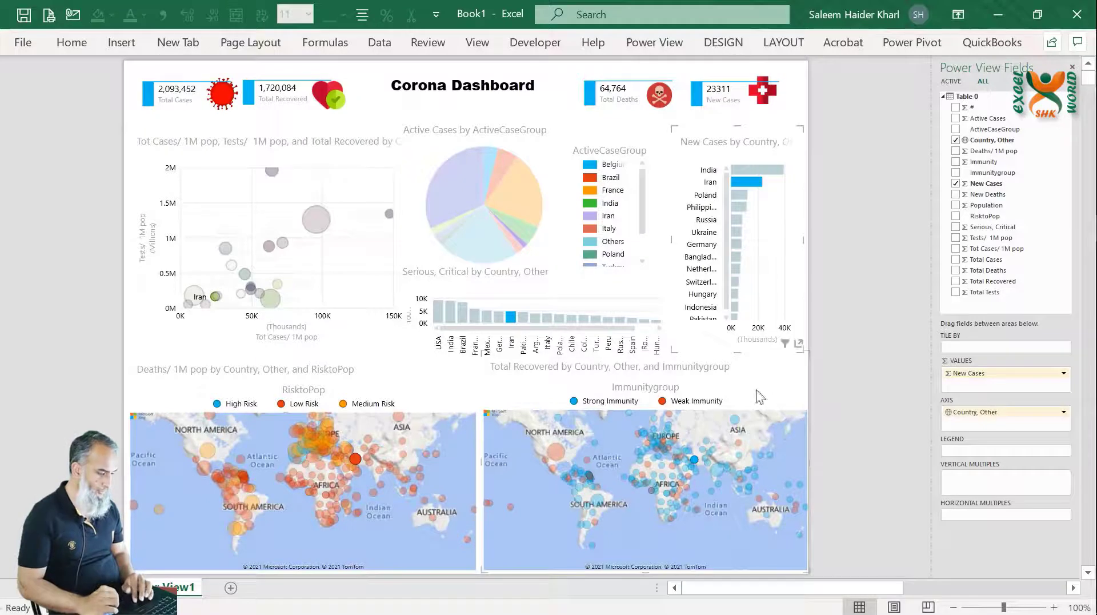
{"action": "mouse_move", "coordinate": [511, 324]}
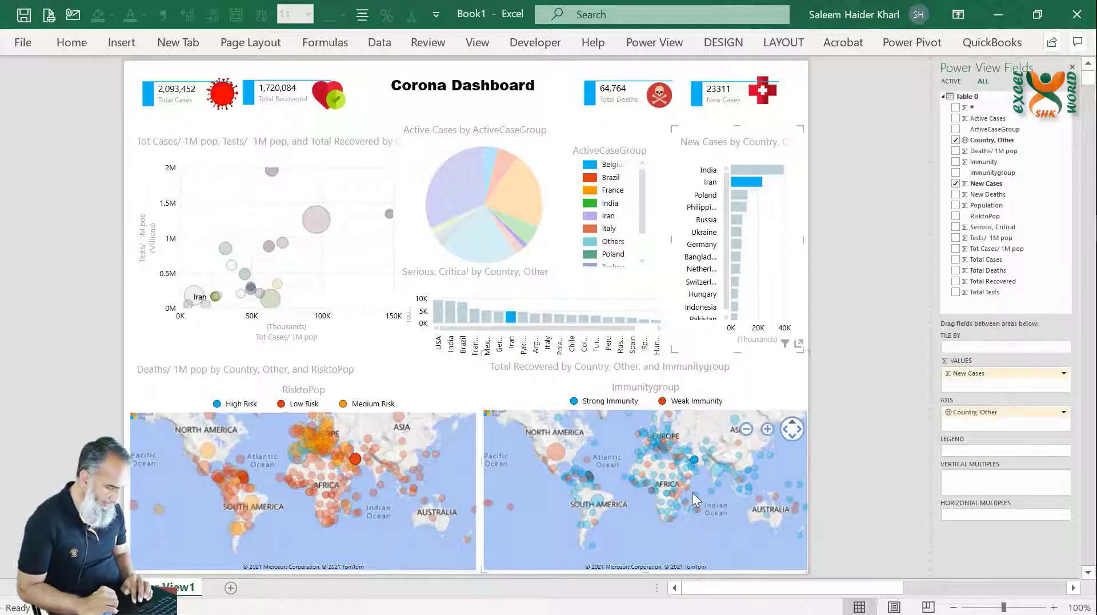
{"action": "mouse_move", "coordinate": [696, 460]}
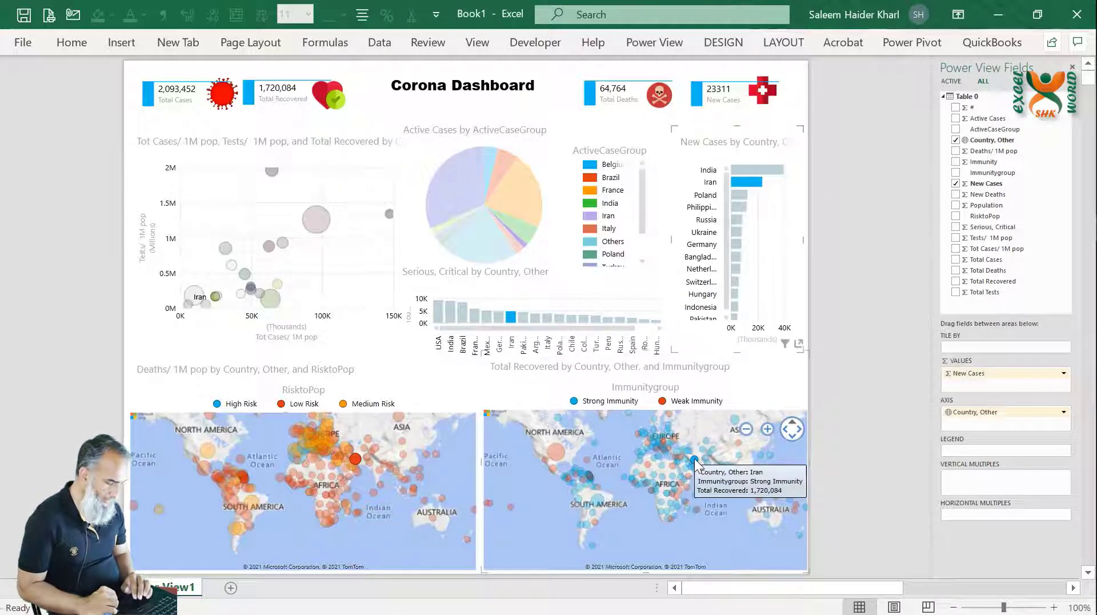
{"action": "mouse_move", "coordinate": [358, 461]}
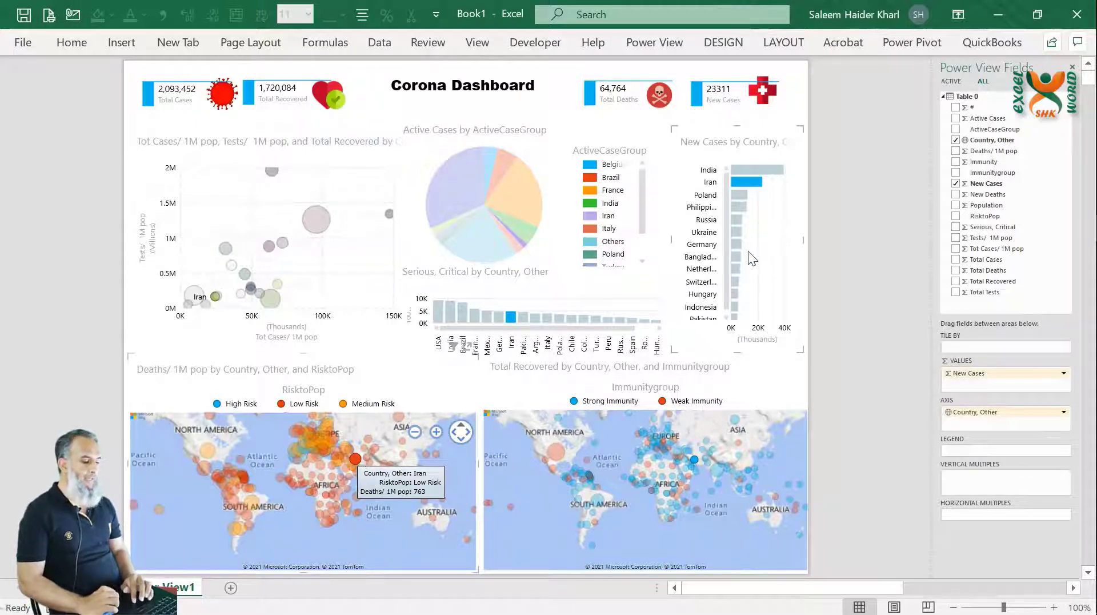
Highlight the Philippines across the dashboard from the New Cases chart, and clear the highlight again
{"action": "left_click", "coordinate": [737, 208]}
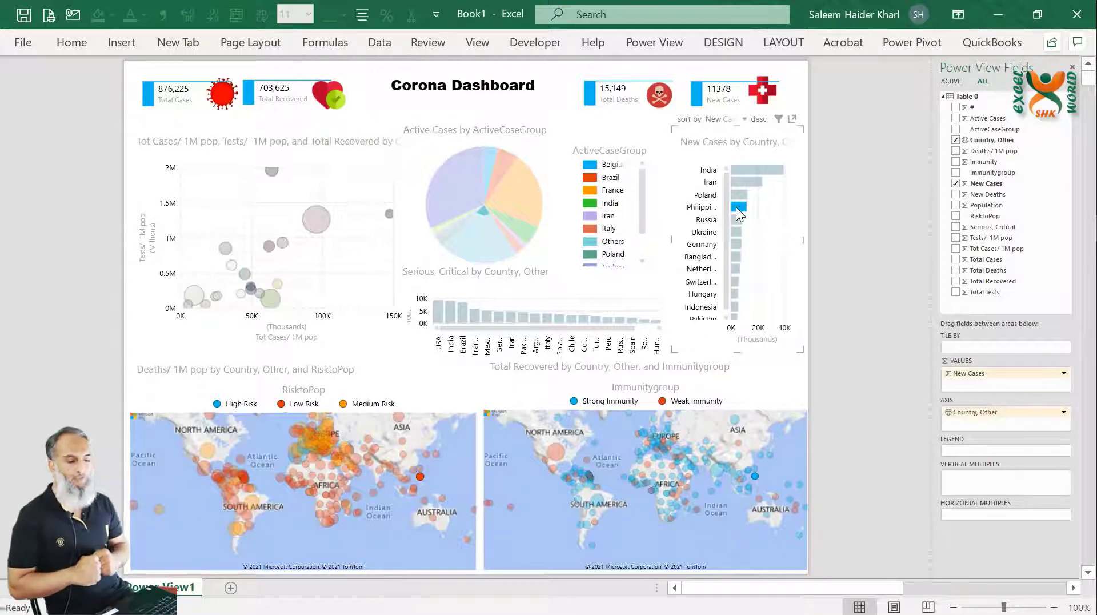
{"action": "left_click", "coordinate": [736, 207]}
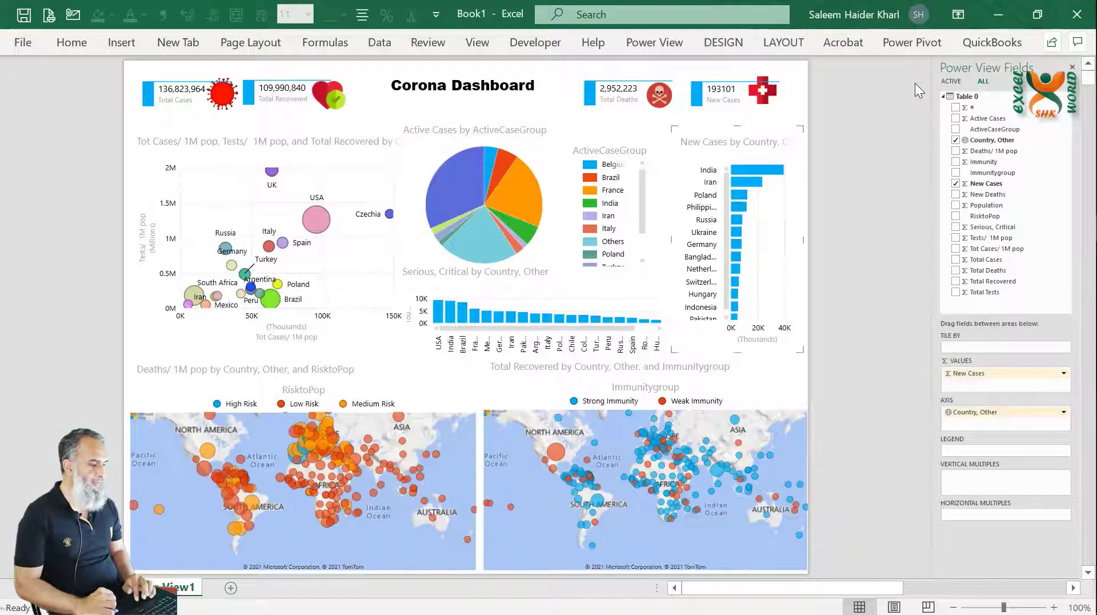
Set the dashboard background to solid black
{"action": "left_click", "coordinate": [630, 46]}
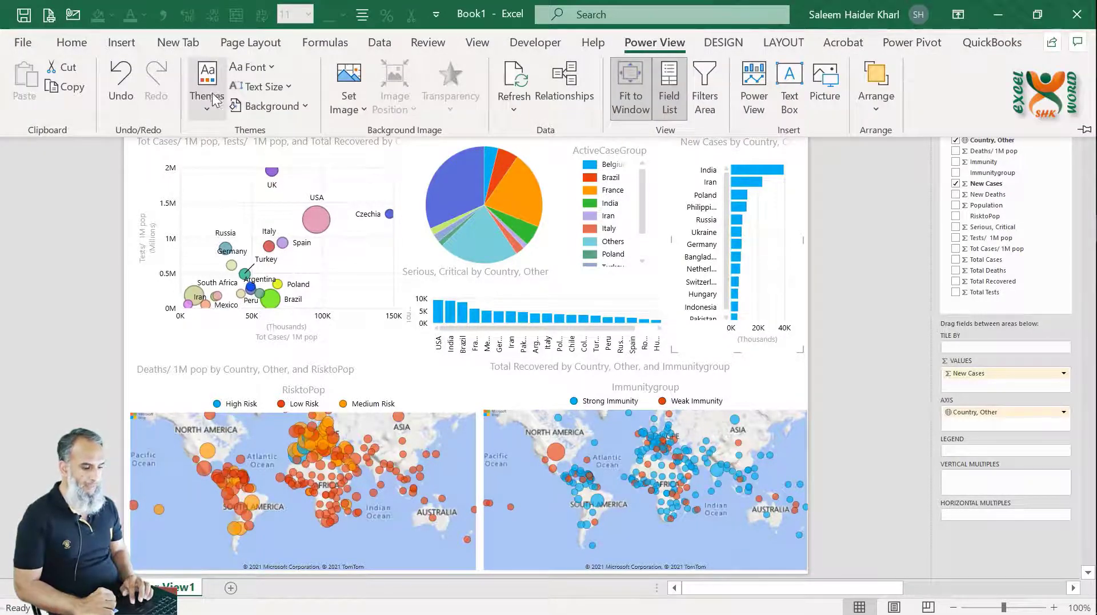
{"action": "left_click", "coordinate": [306, 108]}
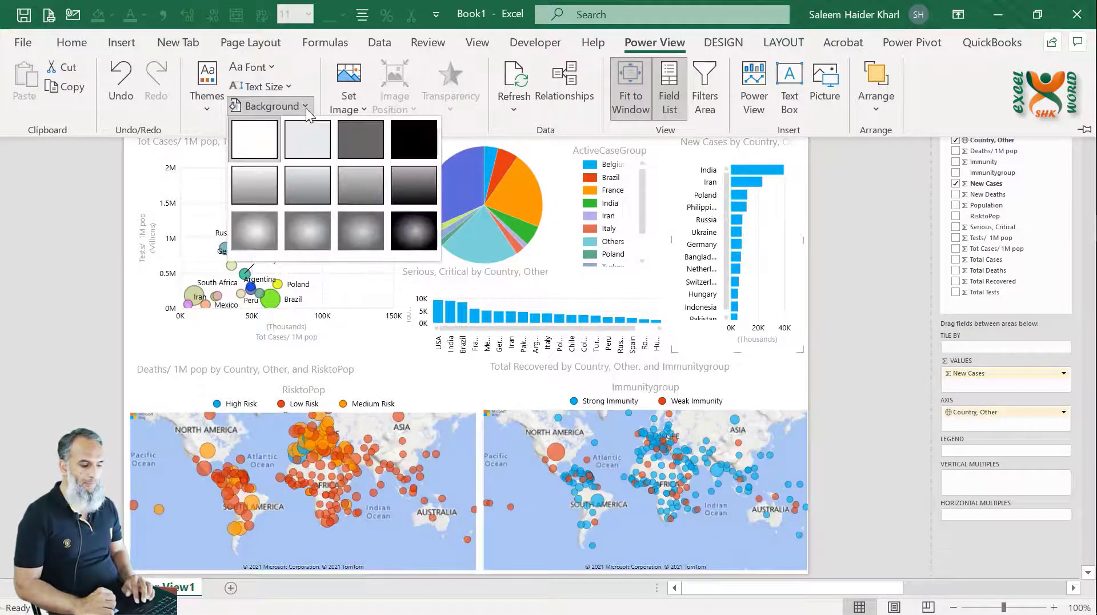
{"action": "left_click", "coordinate": [406, 139]}
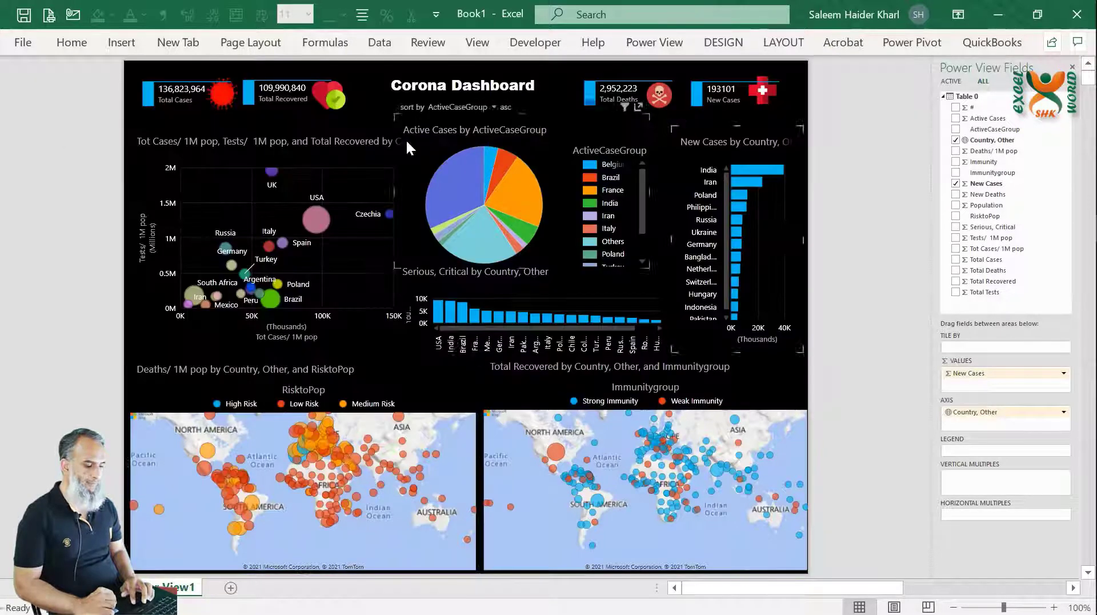
Apply the Grayscale Aerial Map Background to the Deaths/ 1M pop risk map and deselect it
{"action": "left_click", "coordinate": [390, 546]}
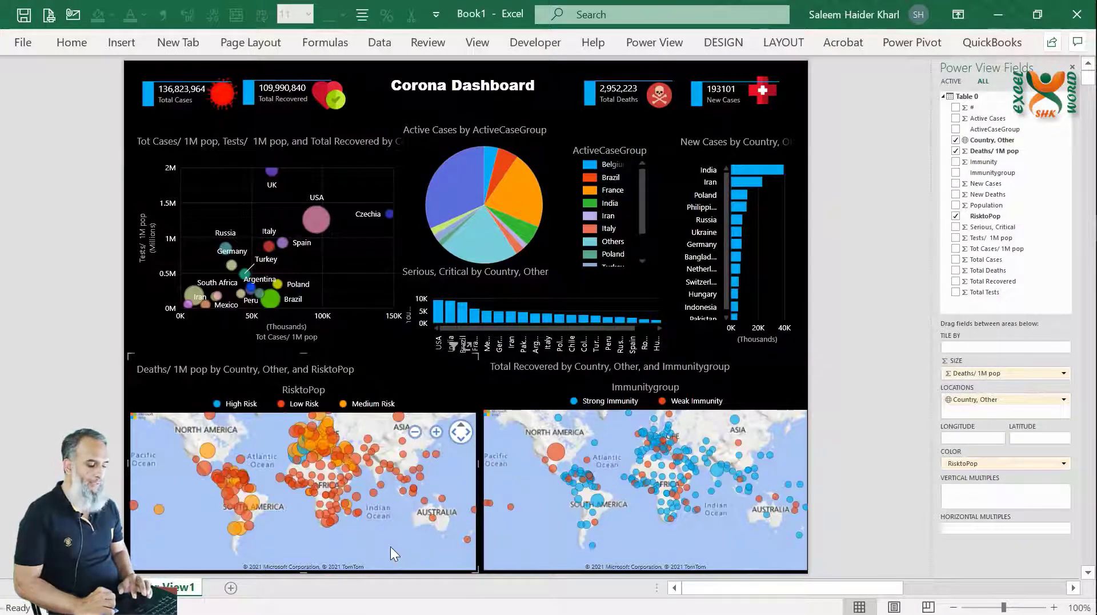
{"action": "left_click", "coordinate": [784, 44]}
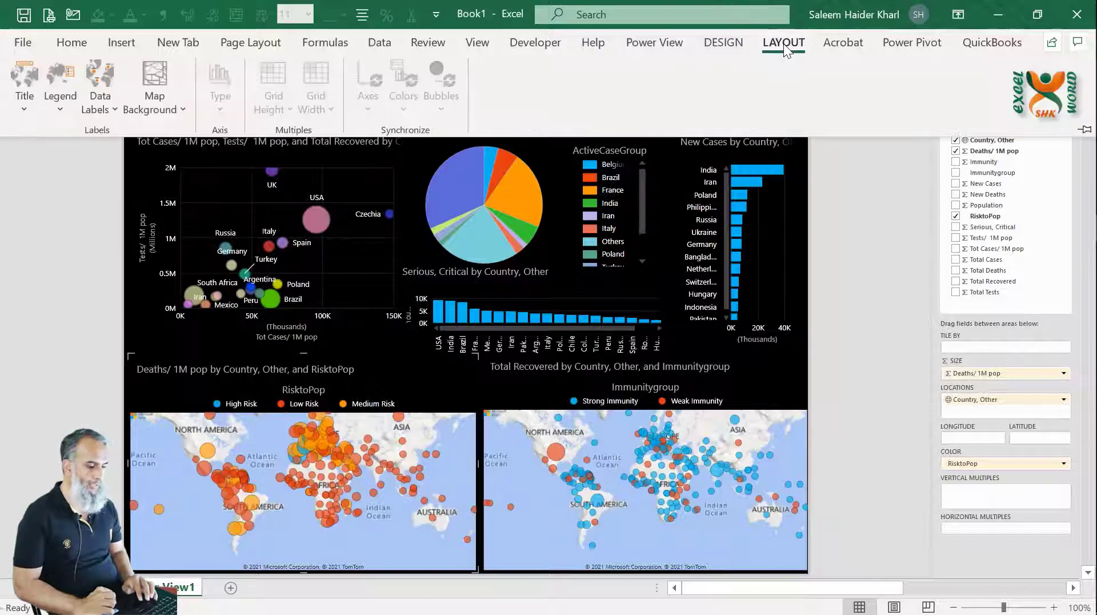
{"action": "left_click", "coordinate": [166, 107]}
{"action": "left_click", "coordinate": [190, 232]}
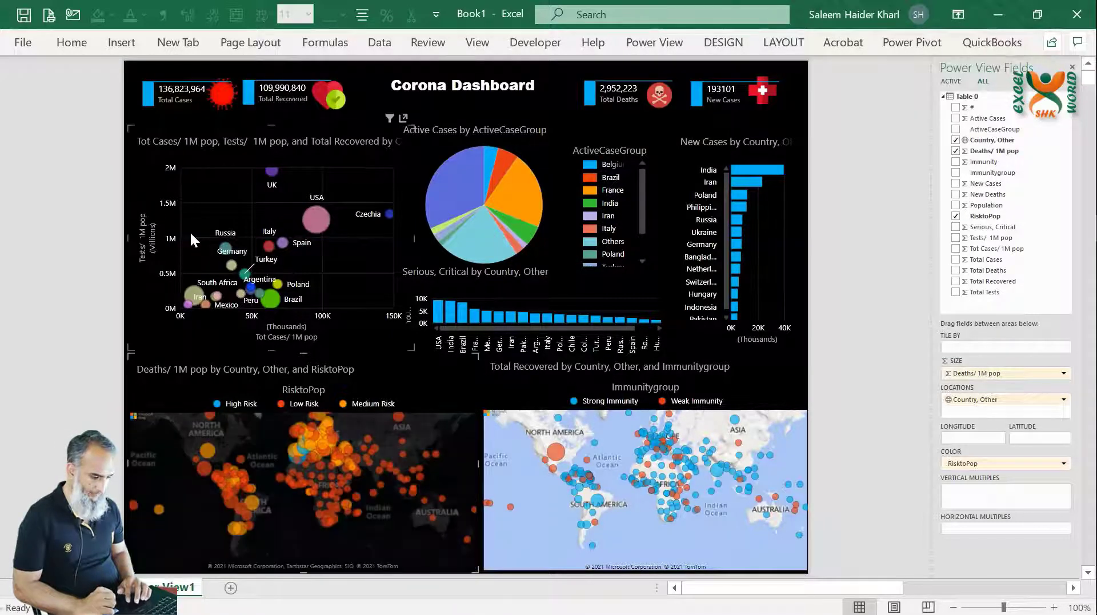
{"action": "left_click", "coordinate": [910, 389]}
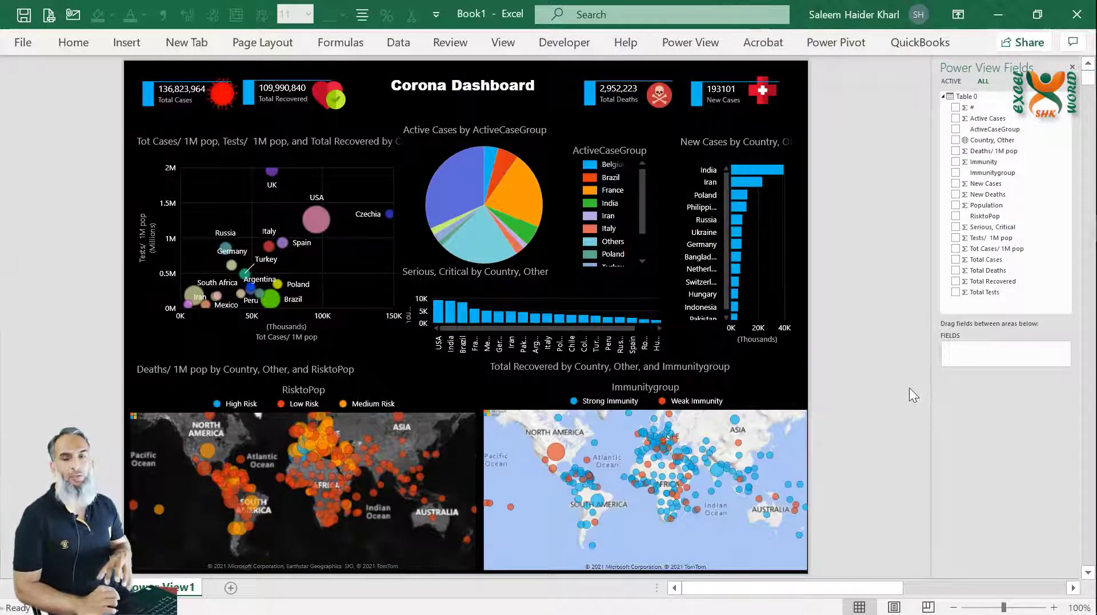
Apply the Grayscale Aerial Map Background to the Total Recovered immunity map and close the Power View field list
{"action": "left_click", "coordinate": [725, 555]}
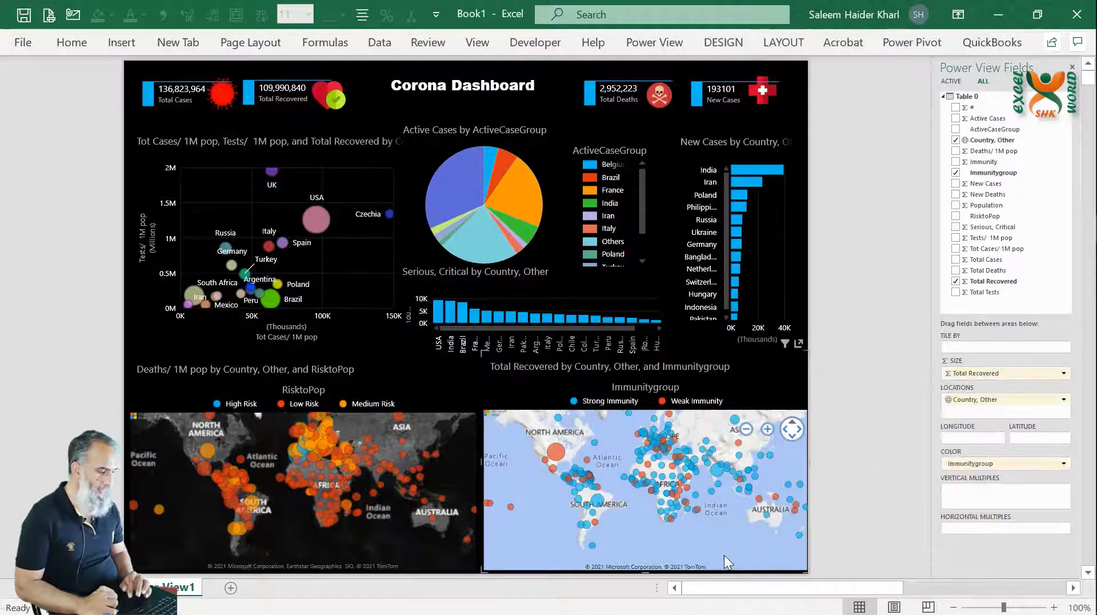
{"action": "left_click", "coordinate": [783, 42]}
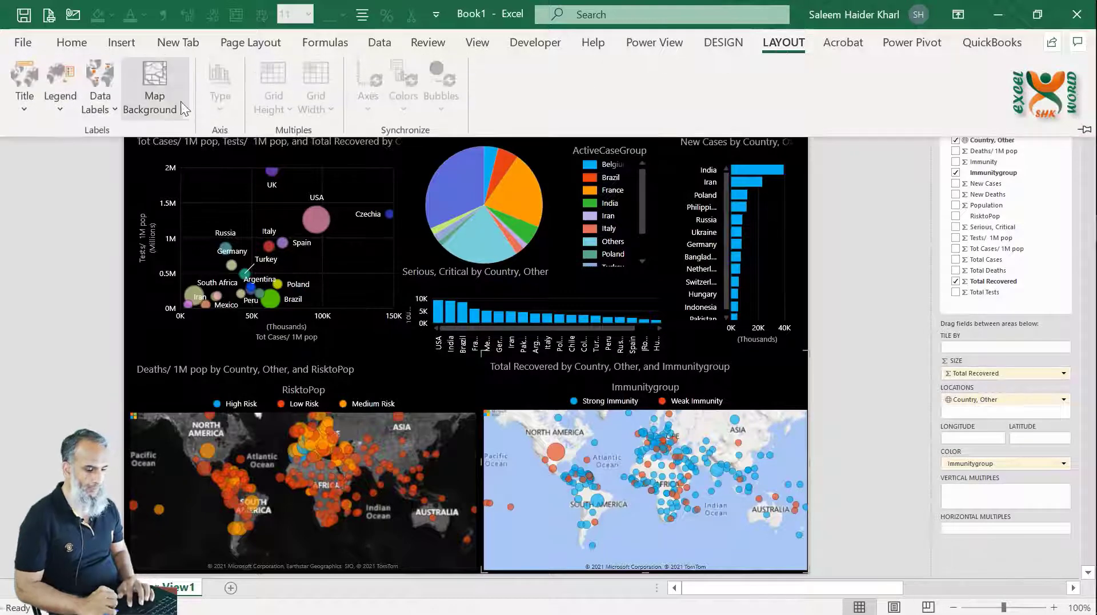
{"action": "left_click", "coordinate": [180, 101]}
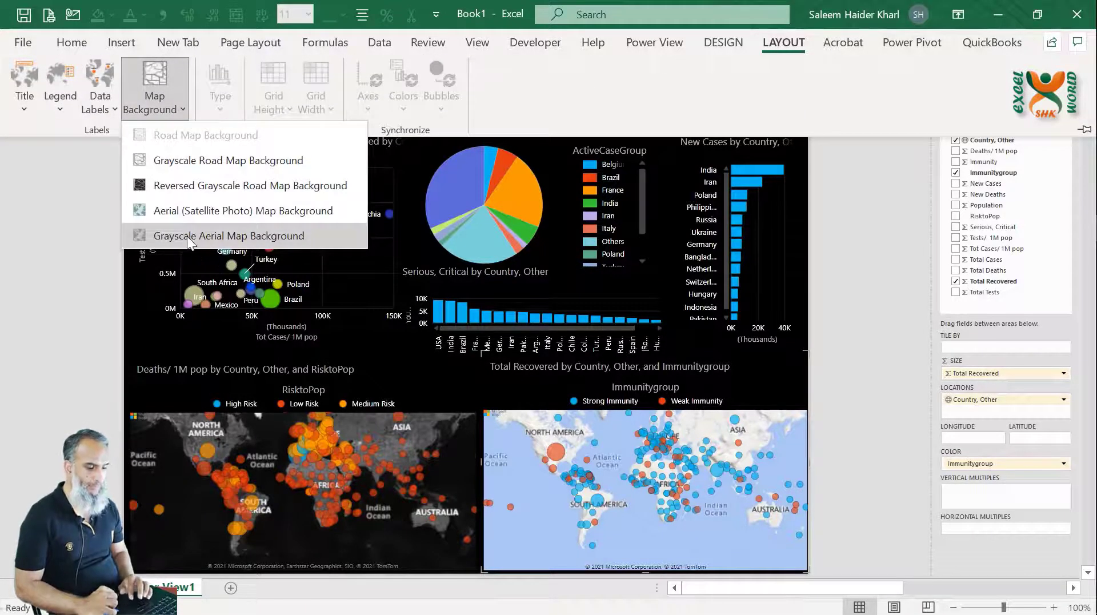
{"action": "left_click", "coordinate": [330, 233]}
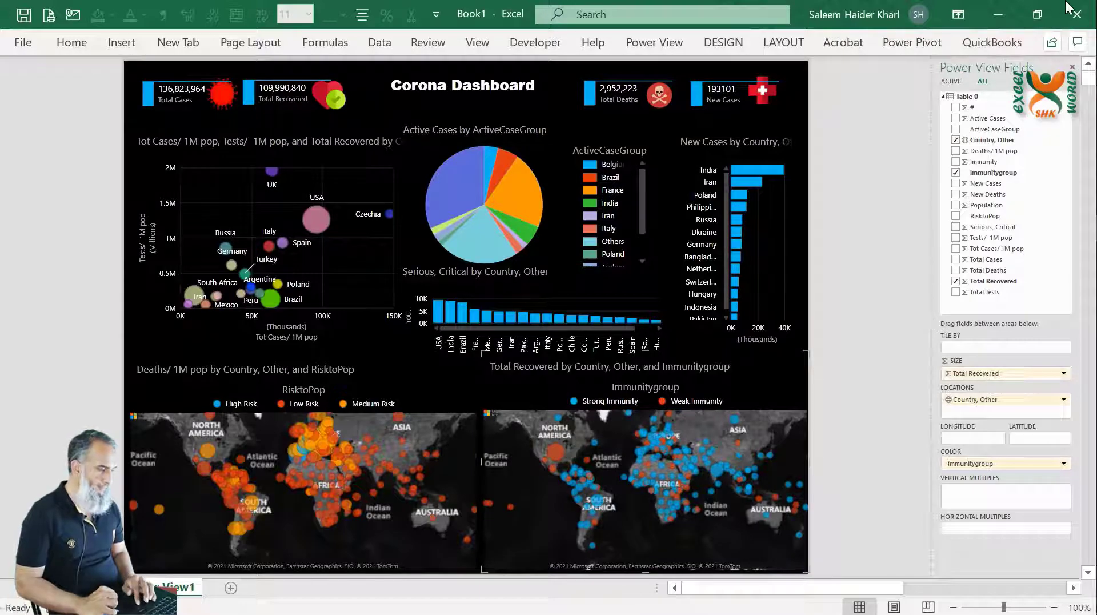
{"action": "left_click", "coordinate": [1073, 67]}
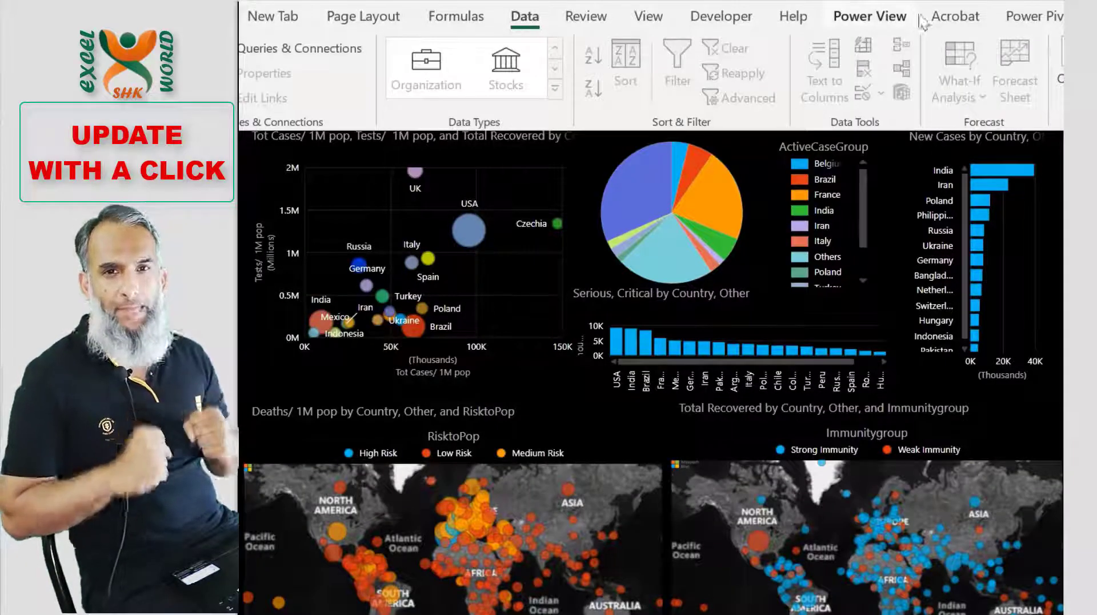
Refresh the dashboard's data and highlight India by its slice in the Active Cases pie chart
{"action": "left_click", "coordinate": [882, 18]}
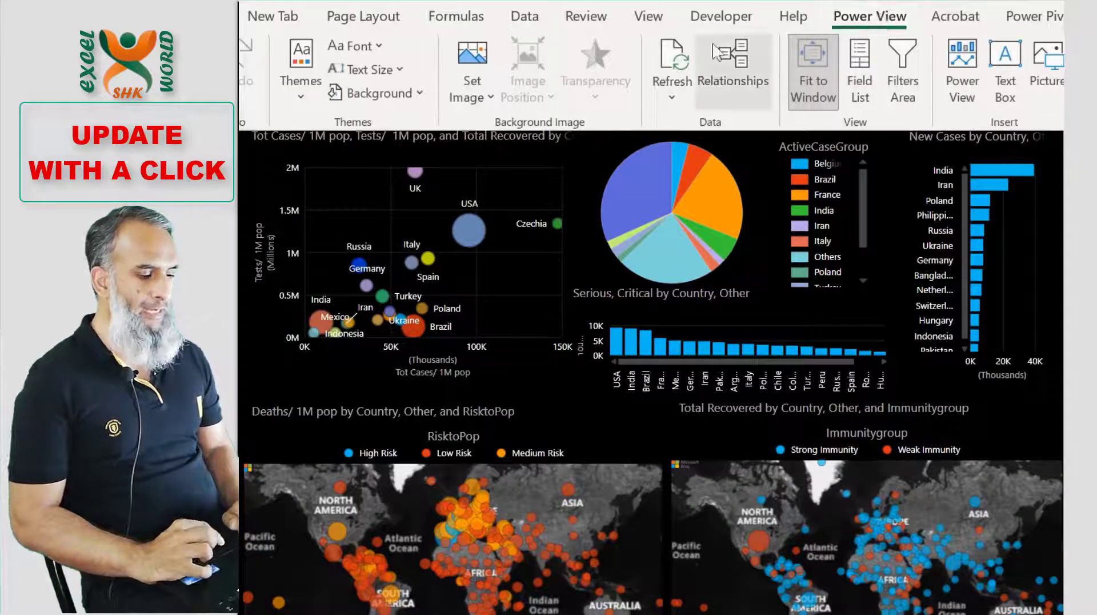
{"action": "left_click", "coordinate": [672, 60]}
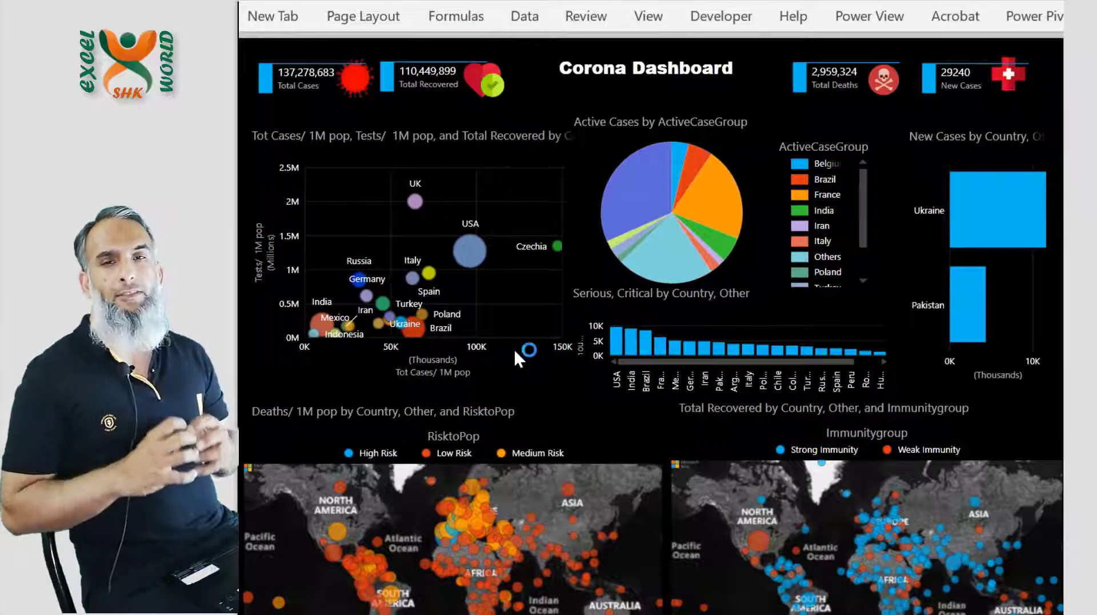
{"action": "left_click", "coordinate": [715, 250]}
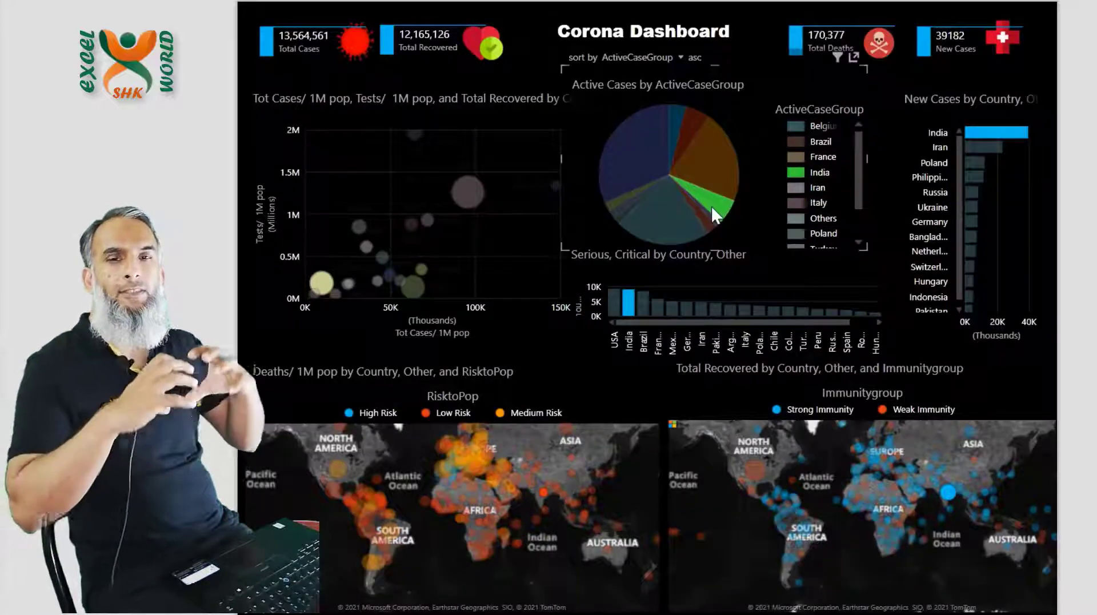